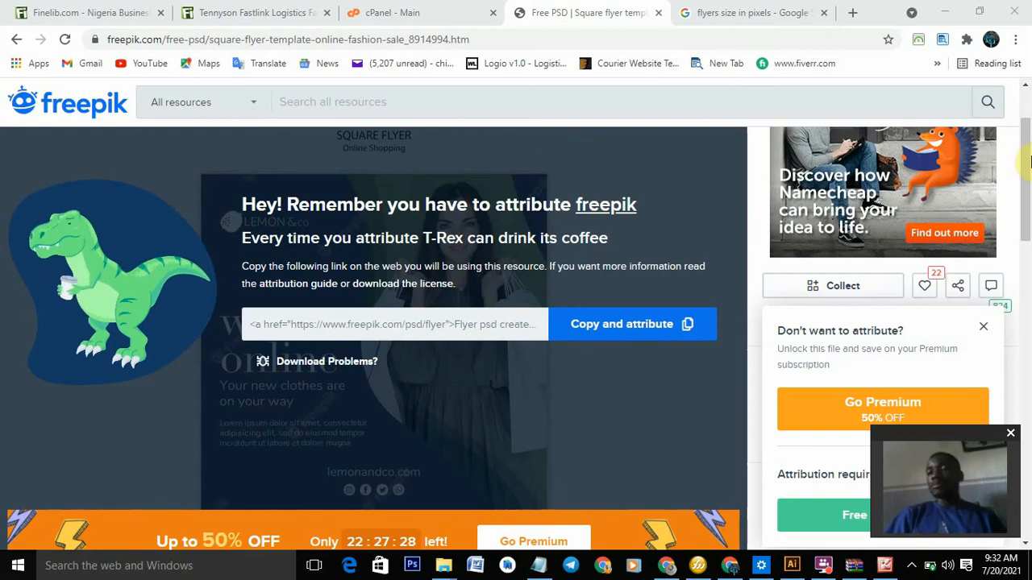
- Scroll up the square flyer template page while the attribution notice is showing
{"action": "scroll", "coordinate": [1026, 91], "scroll_direction": "up", "scroll_amount": 2}
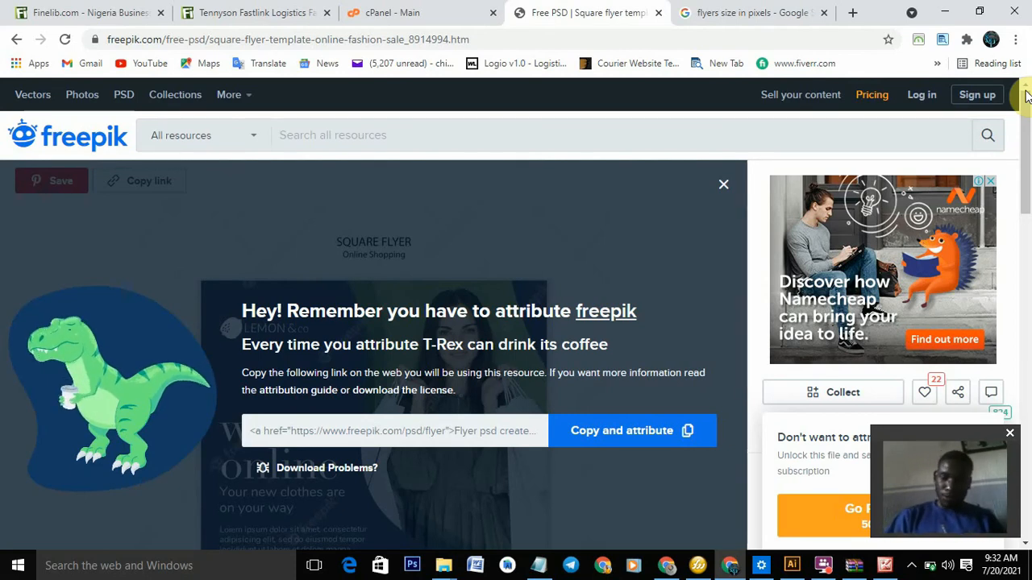
- Close the Freepik attribution notice and try the Log in form
{"action": "left_click", "coordinate": [722, 183]}
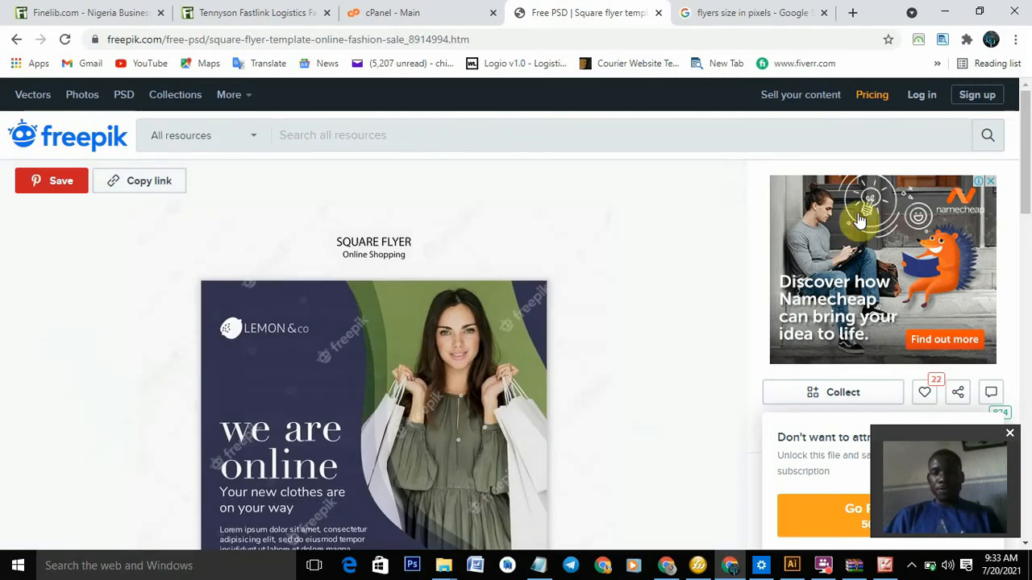
{"action": "scroll", "coordinate": [1030, 169], "scroll_direction": "down", "scroll_amount": 2}
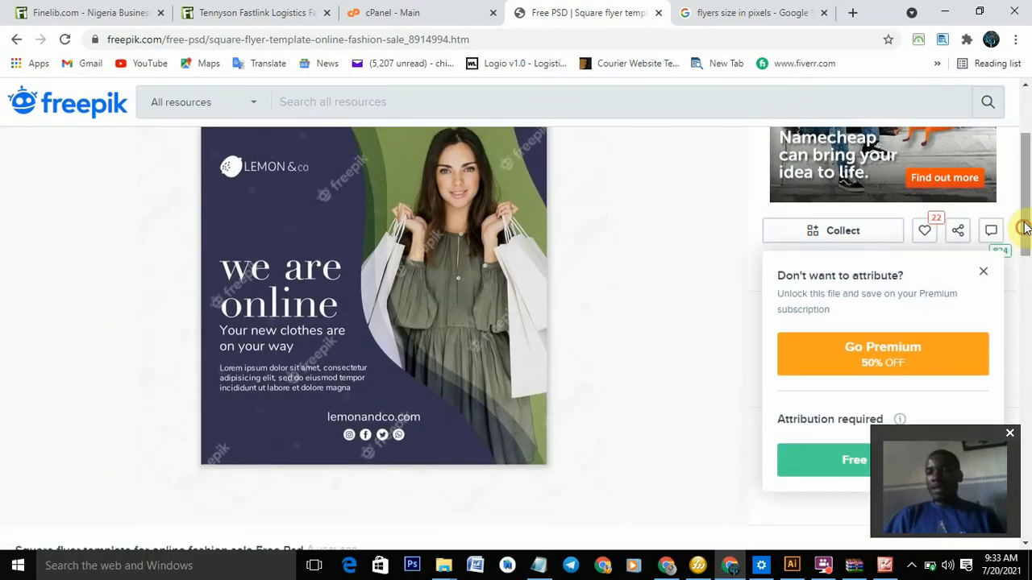
{"action": "scroll", "coordinate": [1025, 225], "scroll_direction": "up", "scroll_amount": 2}
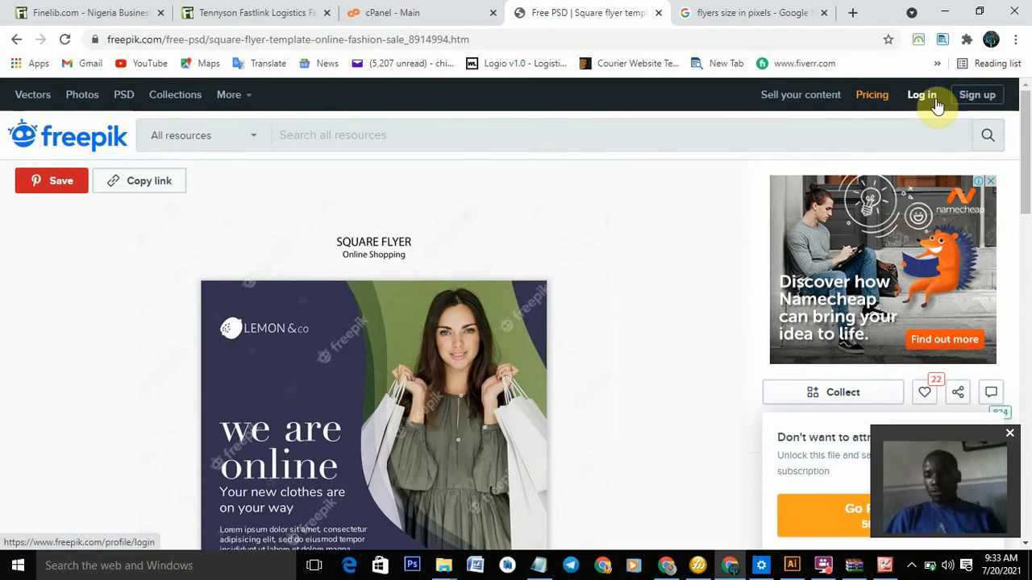
{"action": "left_click", "coordinate": [922, 95]}
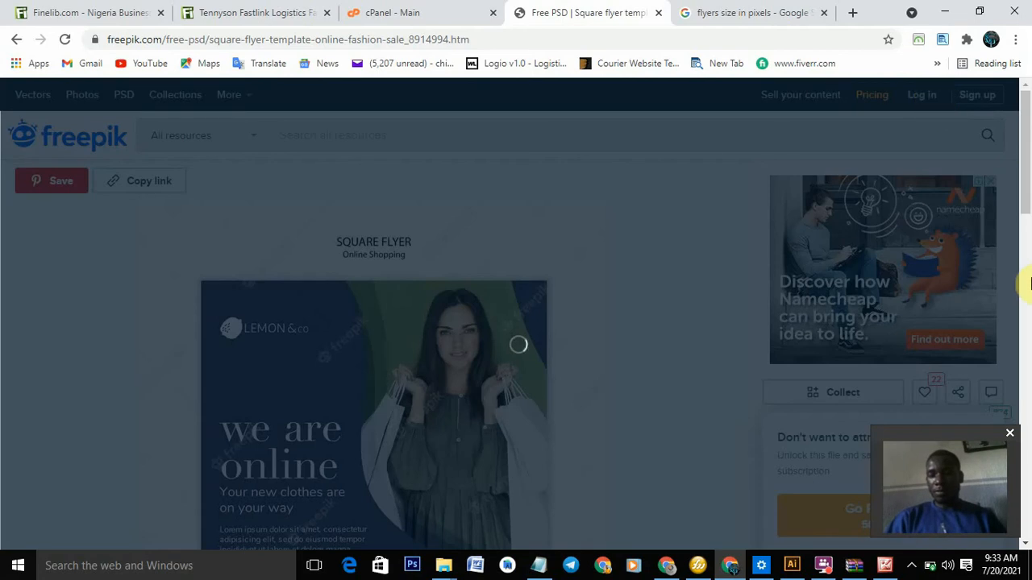
- Check the hidden system tray icons, then dismiss the tray popup
{"action": "left_click", "coordinate": [913, 568]}
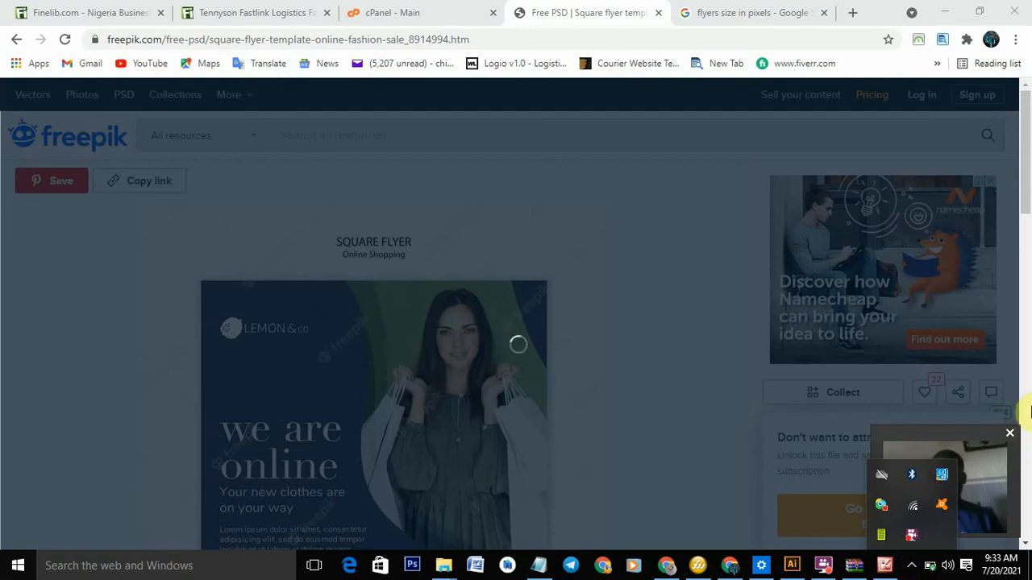
{"action": "left_click", "coordinate": [1027, 411]}
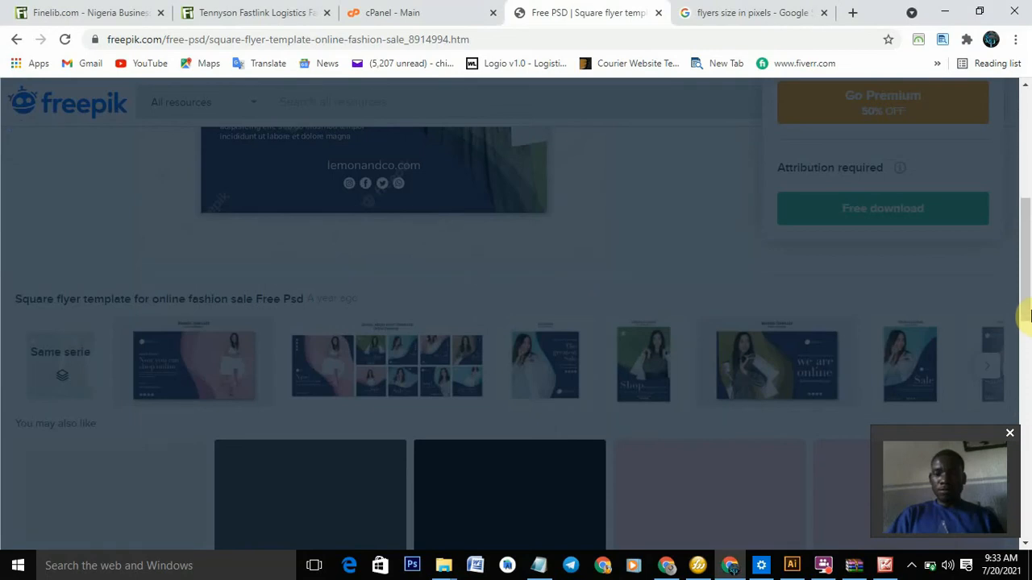
{"action": "left_click_drag", "start_coordinate": [1027, 315], "coordinate": [1027, 153]}
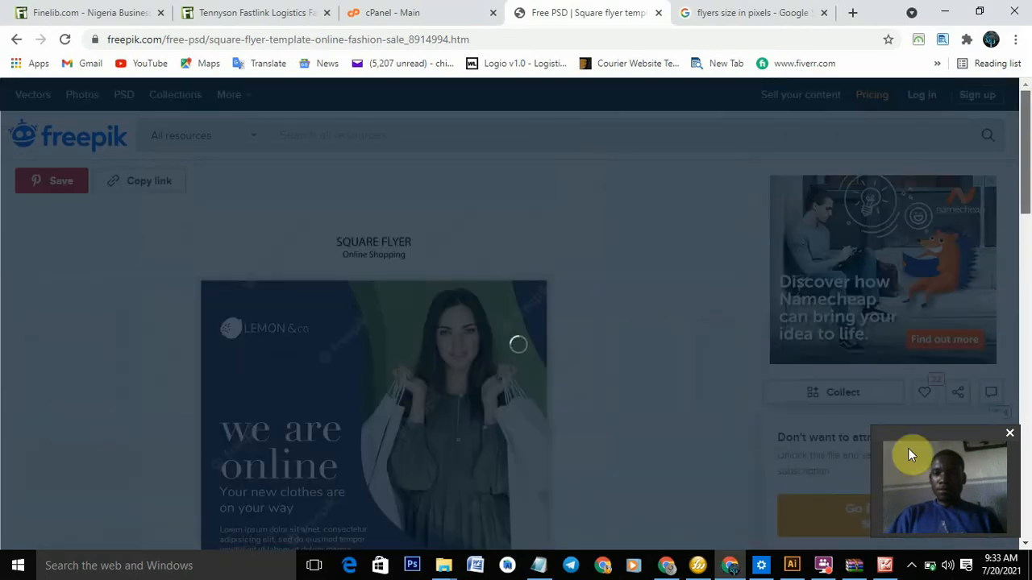
{"action": "left_click", "coordinate": [911, 570]}
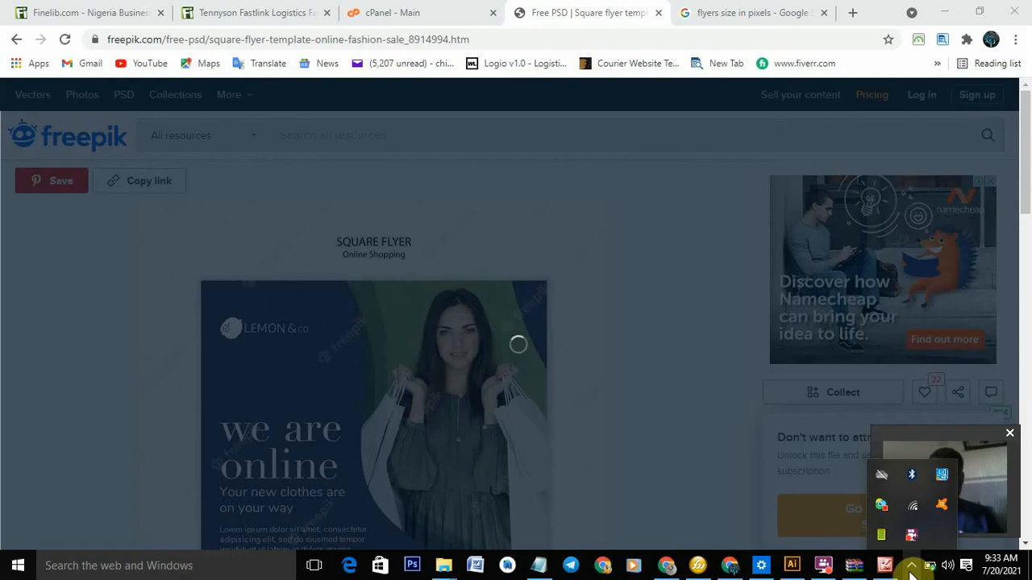
{"action": "left_click", "coordinate": [910, 568]}
{"action": "left_click", "coordinate": [906, 570]}
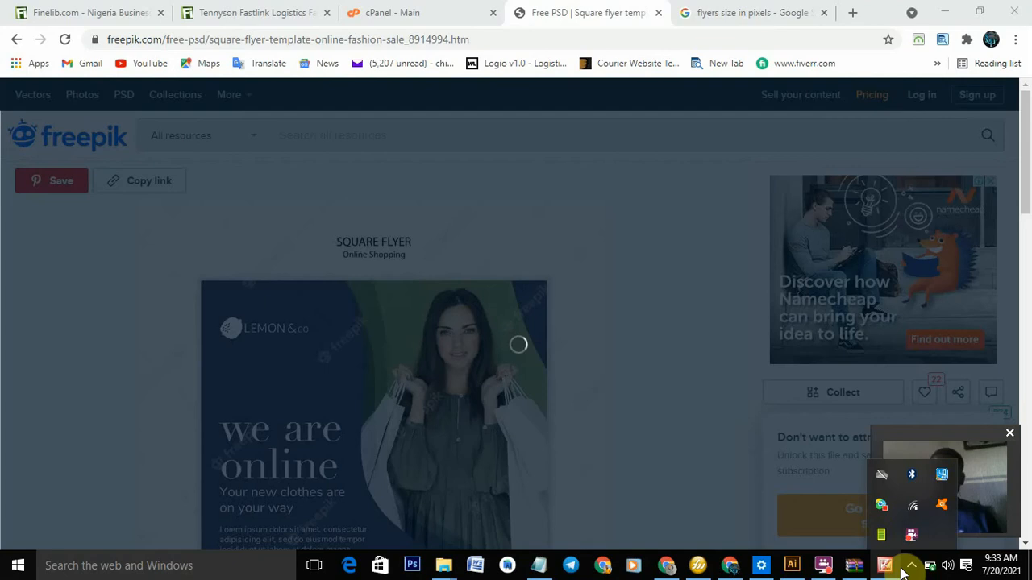
{"action": "left_click", "coordinate": [1026, 453]}
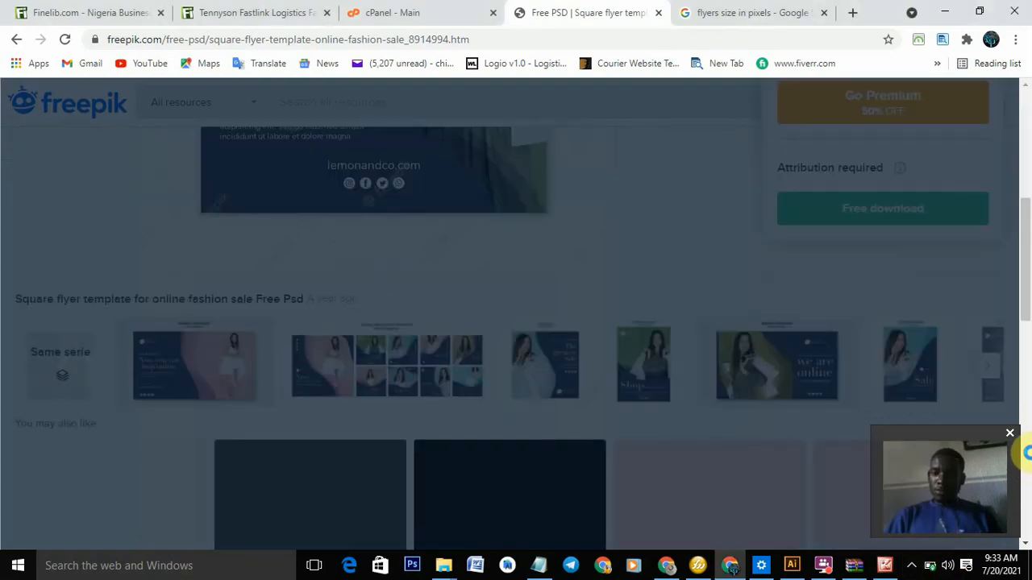
- Return to the square flyer template page showing the LEMON &co 'we are online' preview
{"action": "left_click", "coordinate": [1025, 153]}
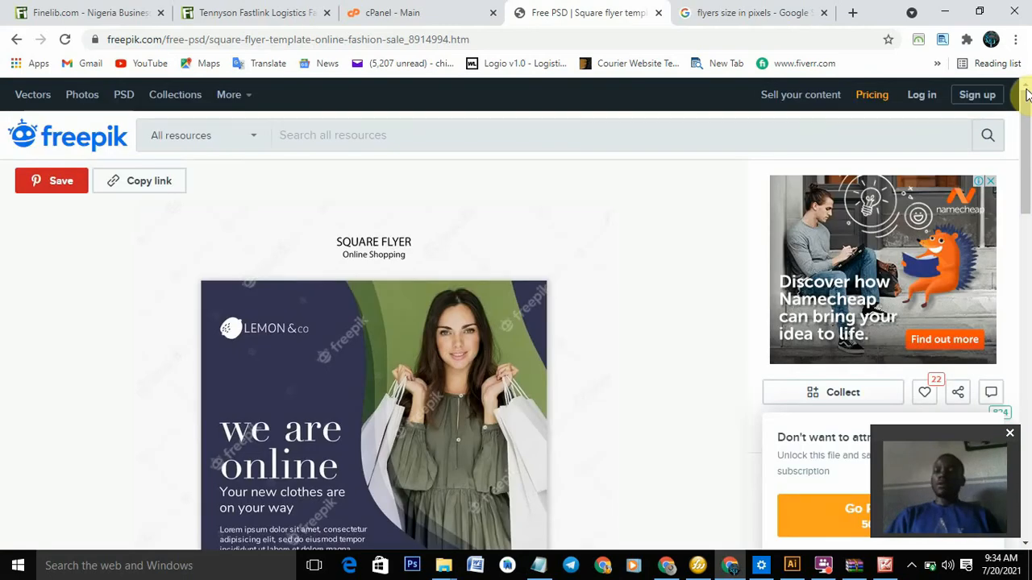
{"action": "left_click_drag", "start_coordinate": [1026, 102], "coordinate": [1026, 72]}
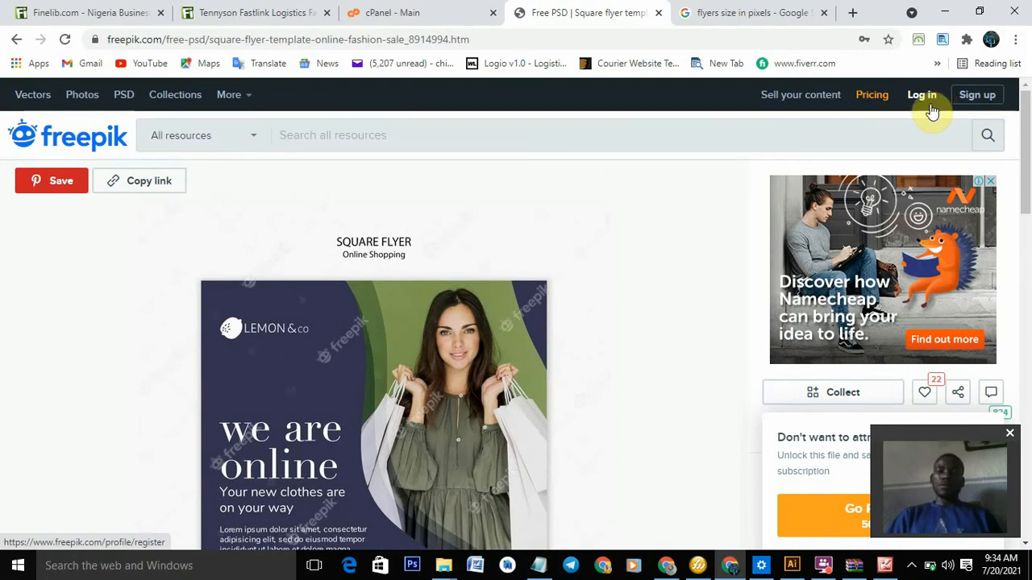
{"action": "scroll", "coordinate": [1023, 177], "scroll_direction": "down", "scroll_amount": 5}
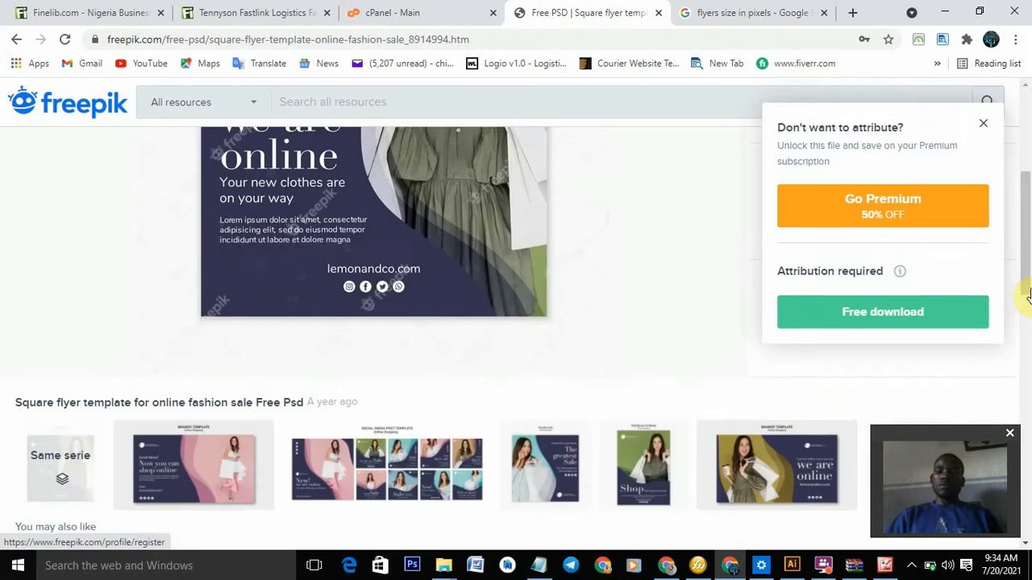
{"action": "scroll", "coordinate": [1024, 194], "scroll_direction": "up", "scroll_amount": 2}
{"action": "scroll", "coordinate": [1028, 182], "scroll_direction": "up", "scroll_amount": 3}
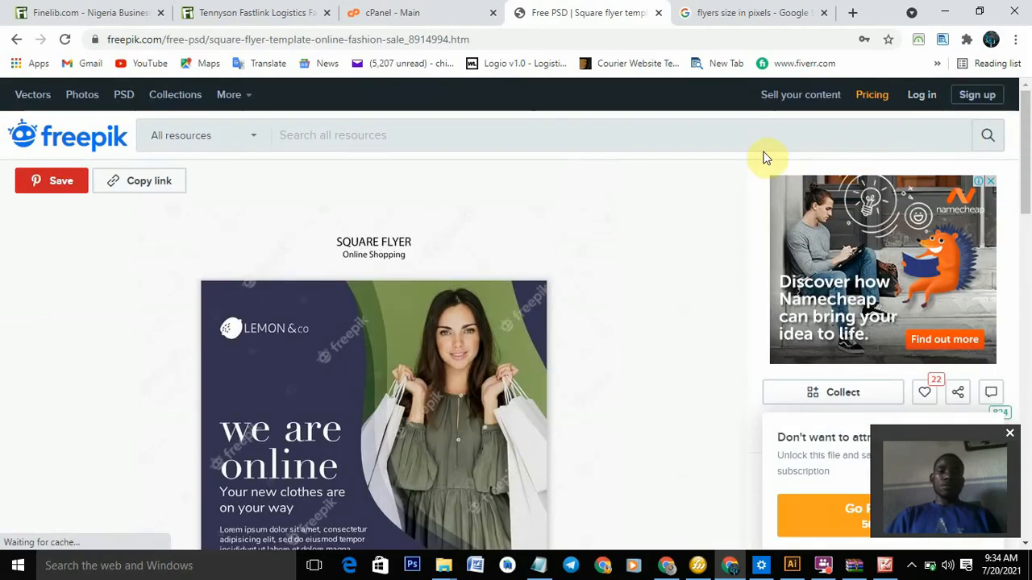
- Search Freepik for 'fashion flyers'
{"action": "left_click", "coordinate": [675, 125]}
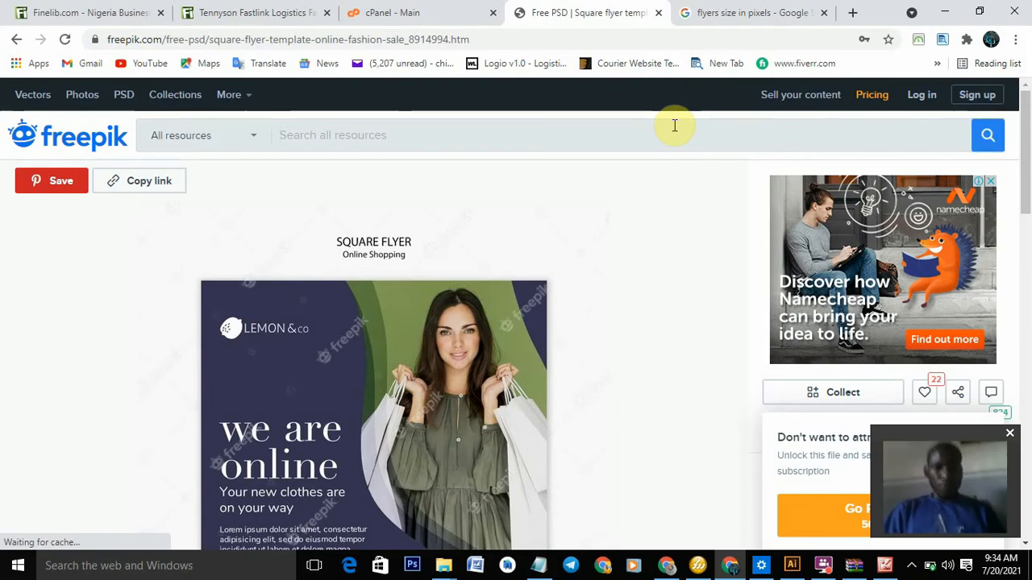
{"action": "type", "text": "fas"}
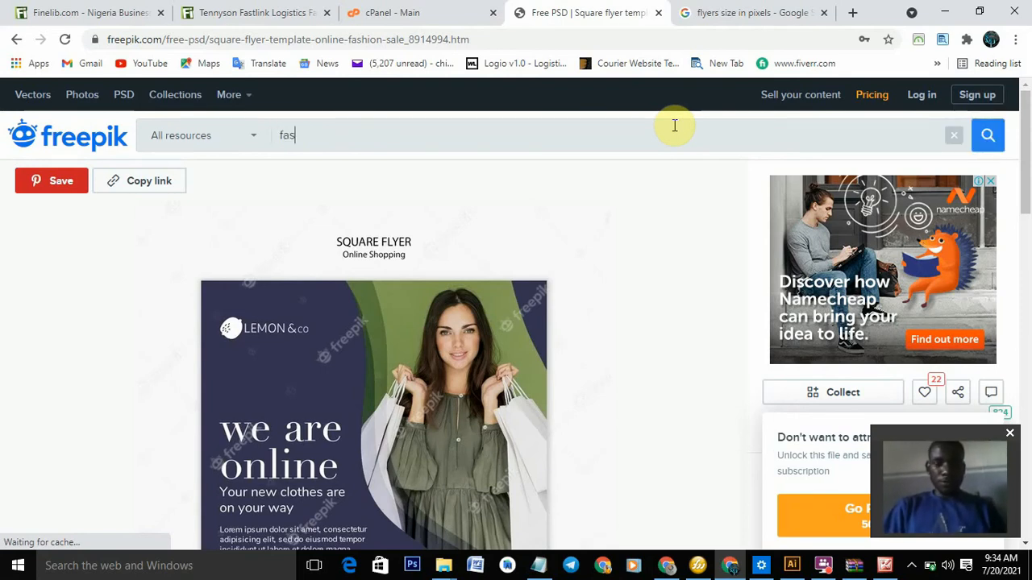
{"action": "type", "text": "hion "}
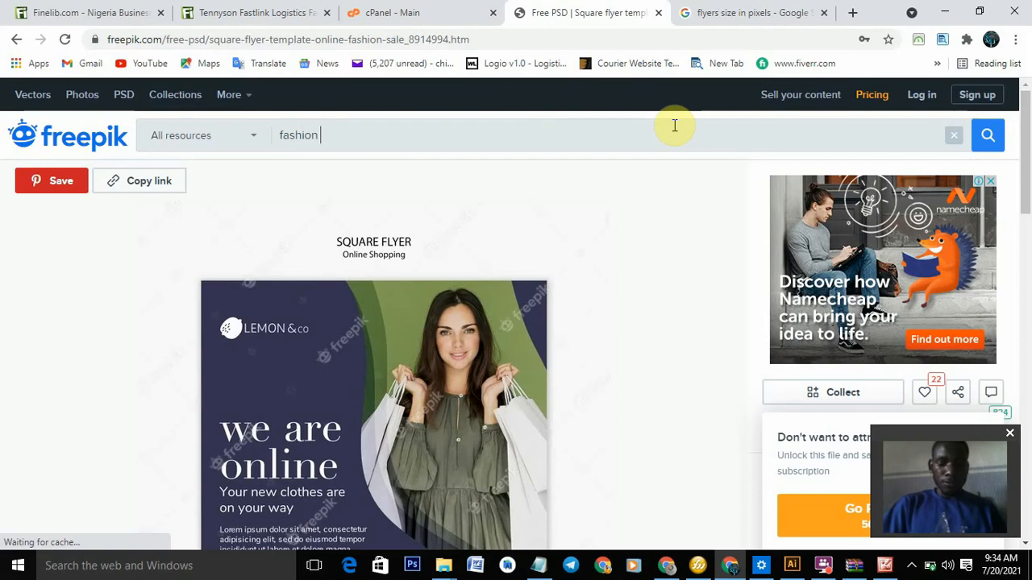
{"action": "type", "text": "flyers"}
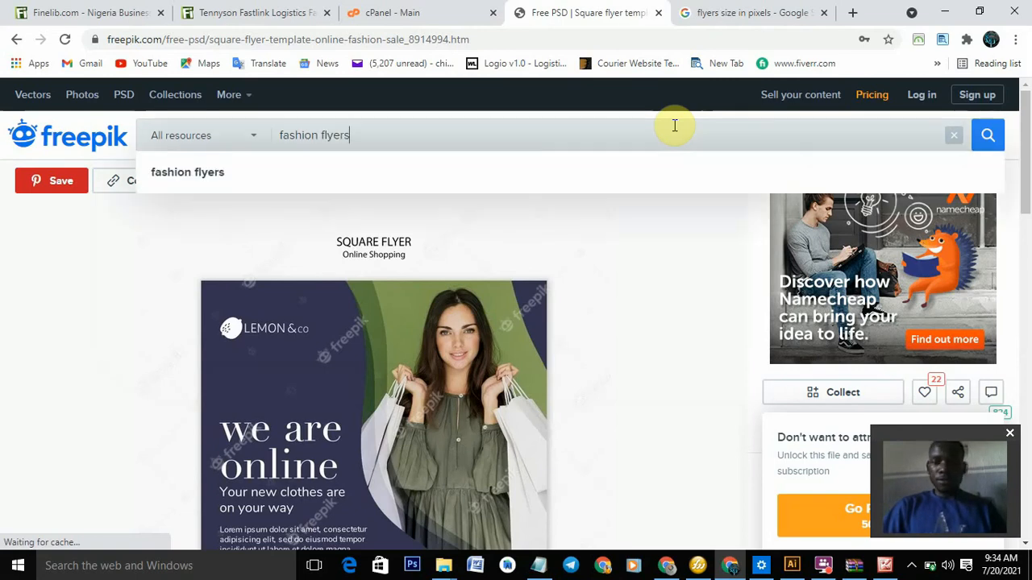
{"action": "key", "text": "Return"}
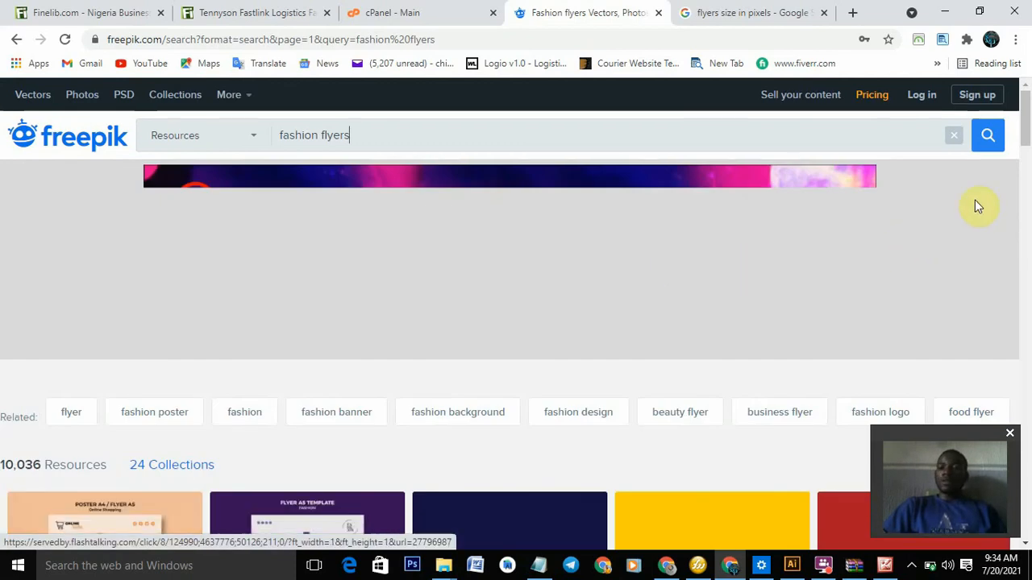
- Browse the 10,036 fashion flyer results, then minimize Chrome
{"action": "left_click_drag", "start_coordinate": [1025, 138], "coordinate": [1027, 197]}
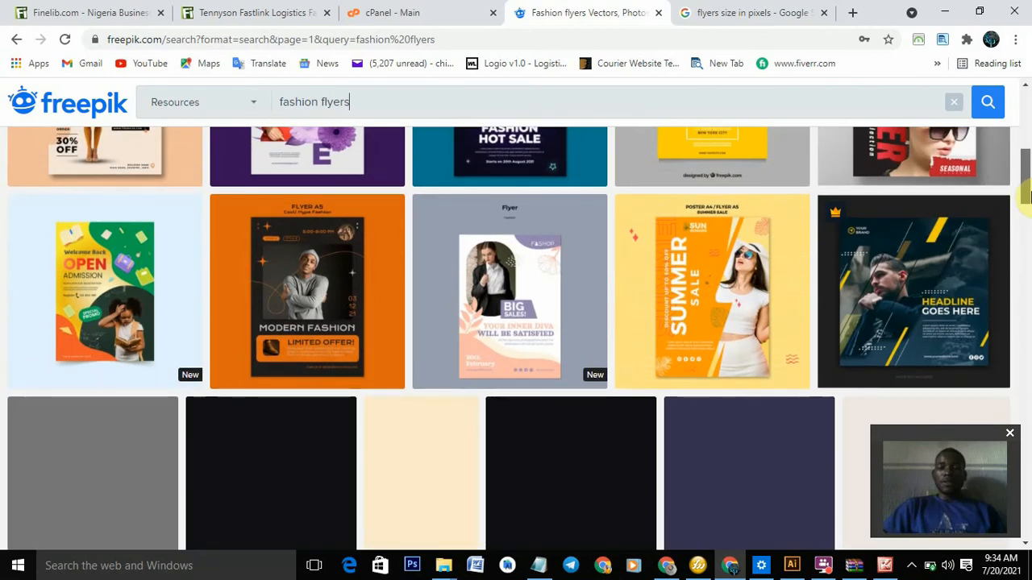
{"action": "left_click_drag", "start_coordinate": [1027, 198], "coordinate": [1027, 224]}
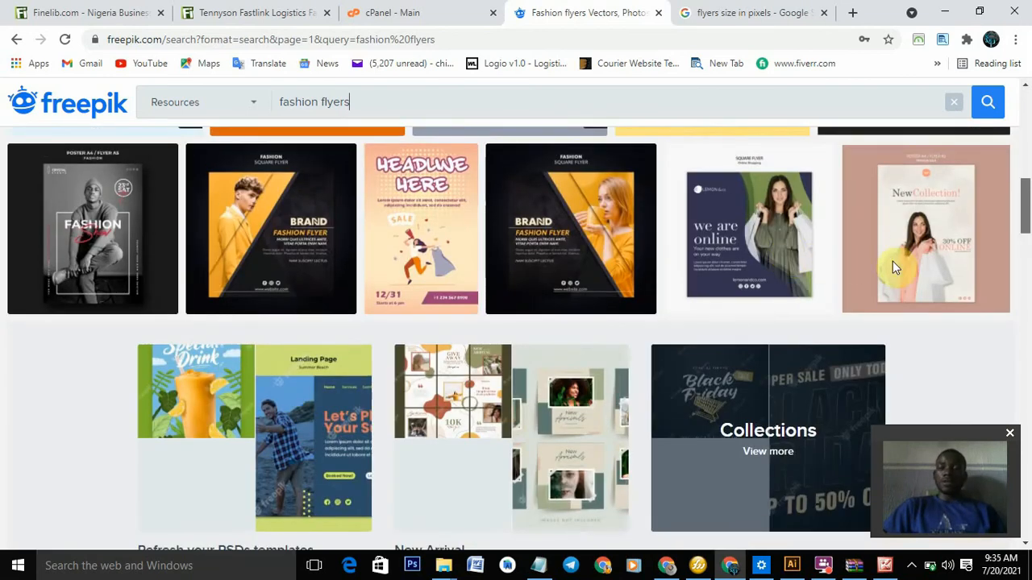
{"action": "left_click_drag", "start_coordinate": [1027, 194], "coordinate": [1029, 157]}
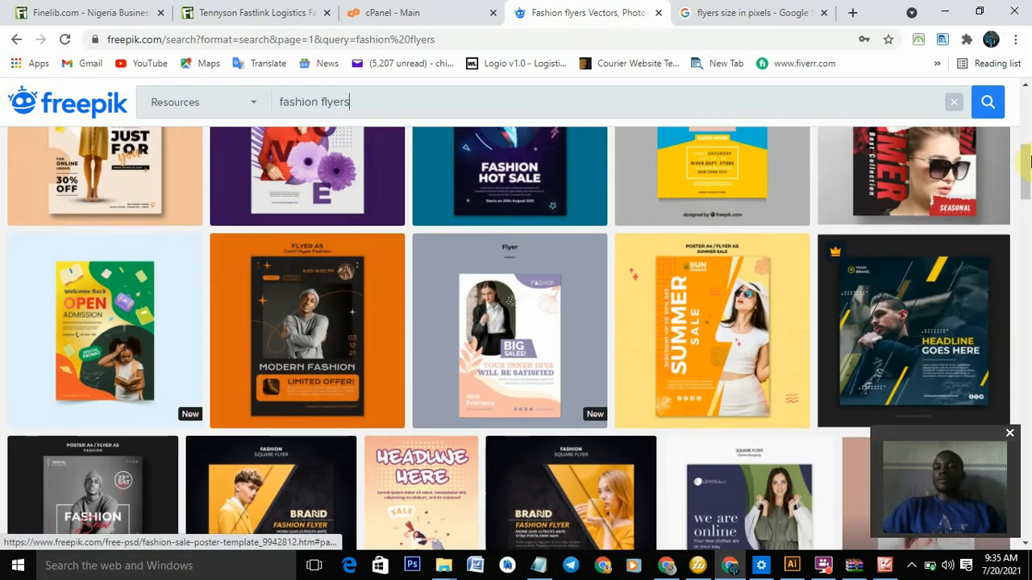
{"action": "left_click_drag", "start_coordinate": [1029, 162], "coordinate": [1028, 234]}
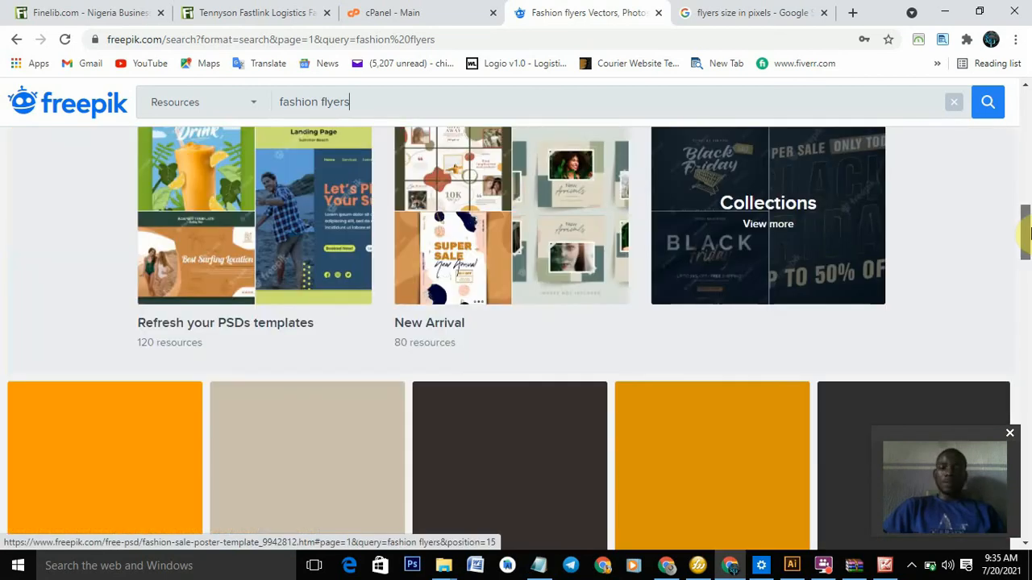
{"action": "left_click", "coordinate": [944, 12]}
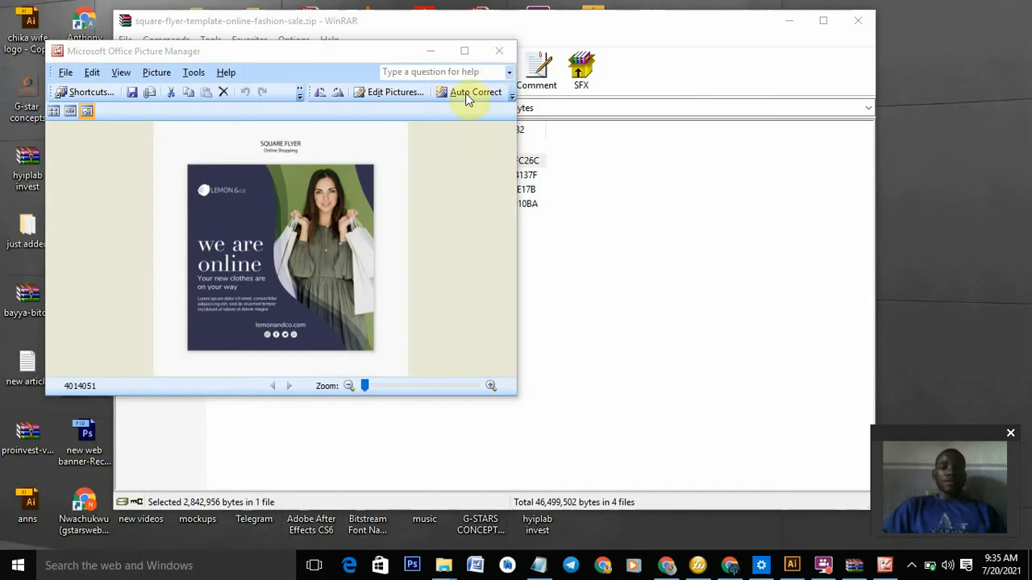
- Close the picture preview and extract 4014071.psd from the square flyer template archive
{"action": "left_click", "coordinate": [494, 55]}
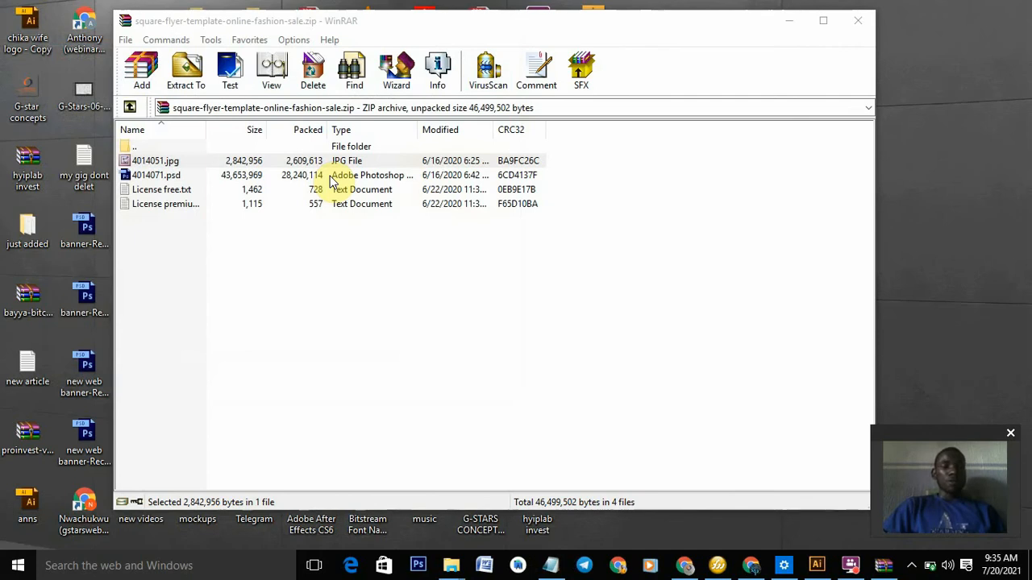
{"action": "left_click", "coordinate": [330, 180]}
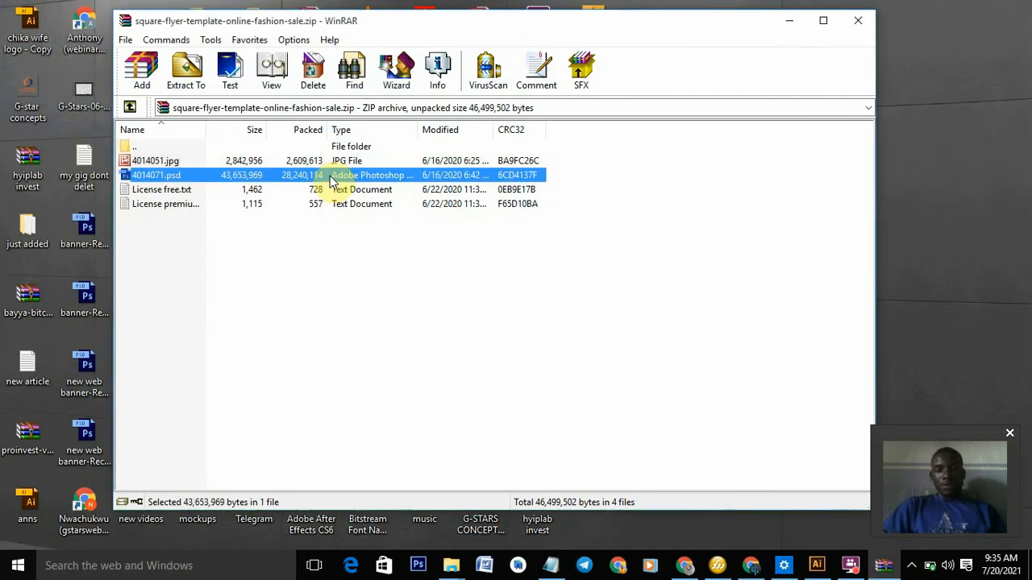
{"action": "double_click", "coordinate": [331, 181]}
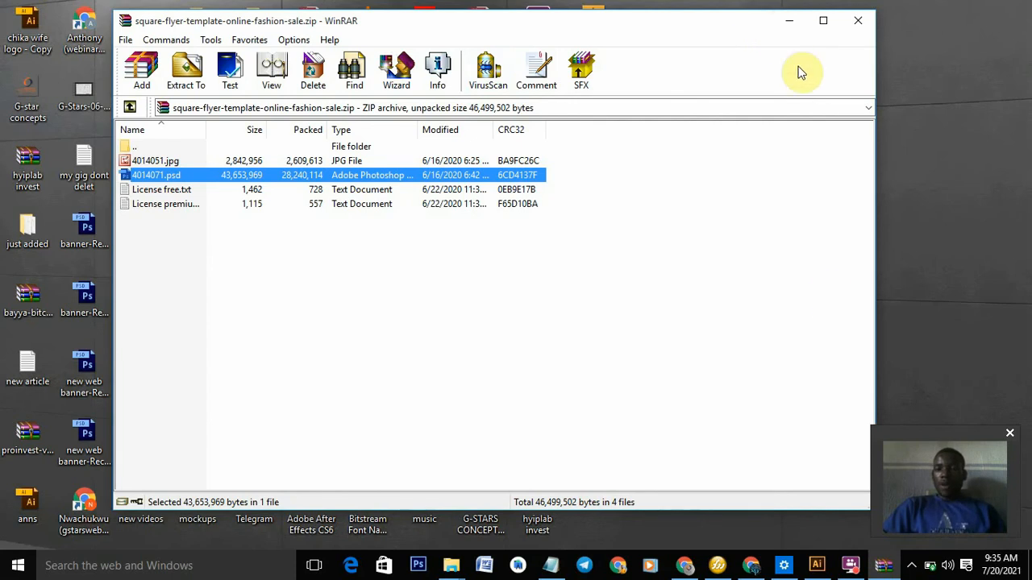
{"action": "left_click", "coordinate": [911, 564]}
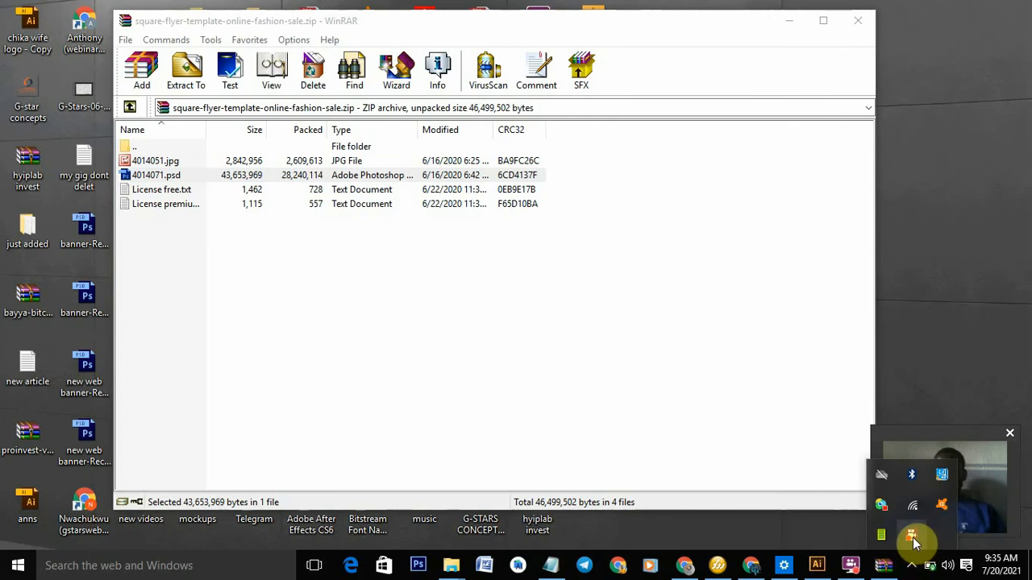
- Pause the screen recording from the recorder's tray icon menu
{"action": "right_click", "coordinate": [913, 540]}
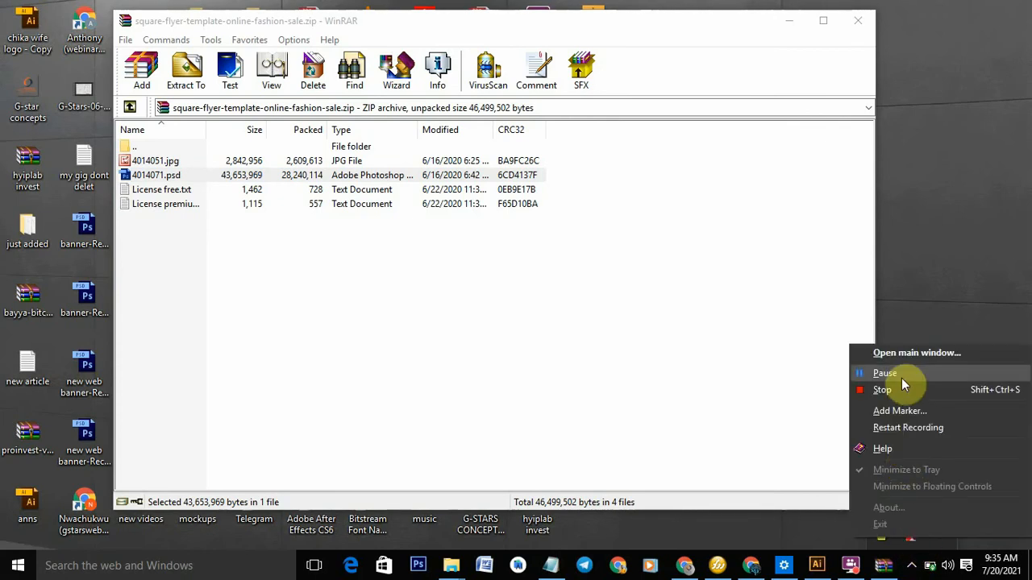
{"action": "left_click", "coordinate": [901, 376]}
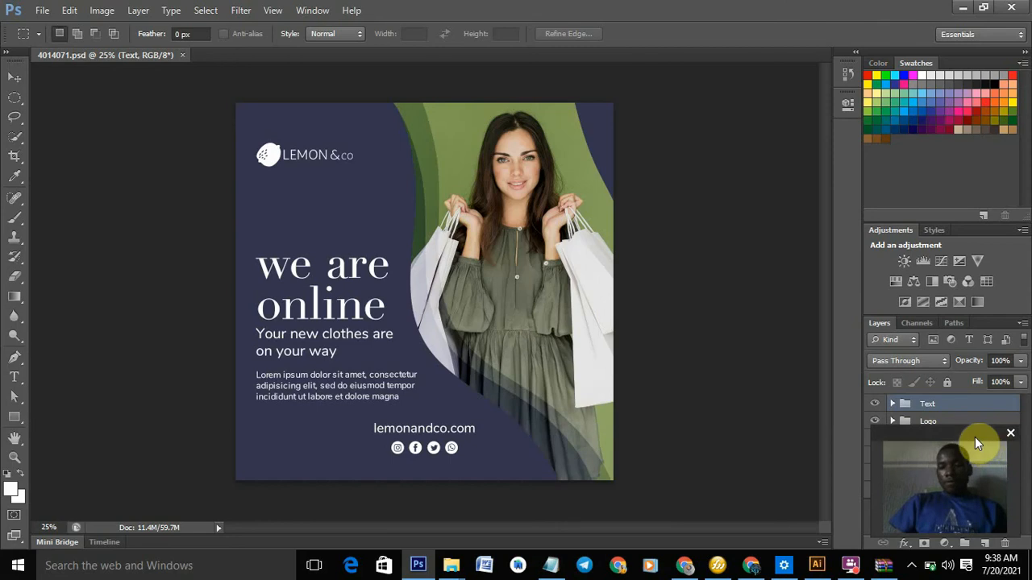
{"action": "left_click_drag", "start_coordinate": [974, 437], "coordinate": [970, 89]}
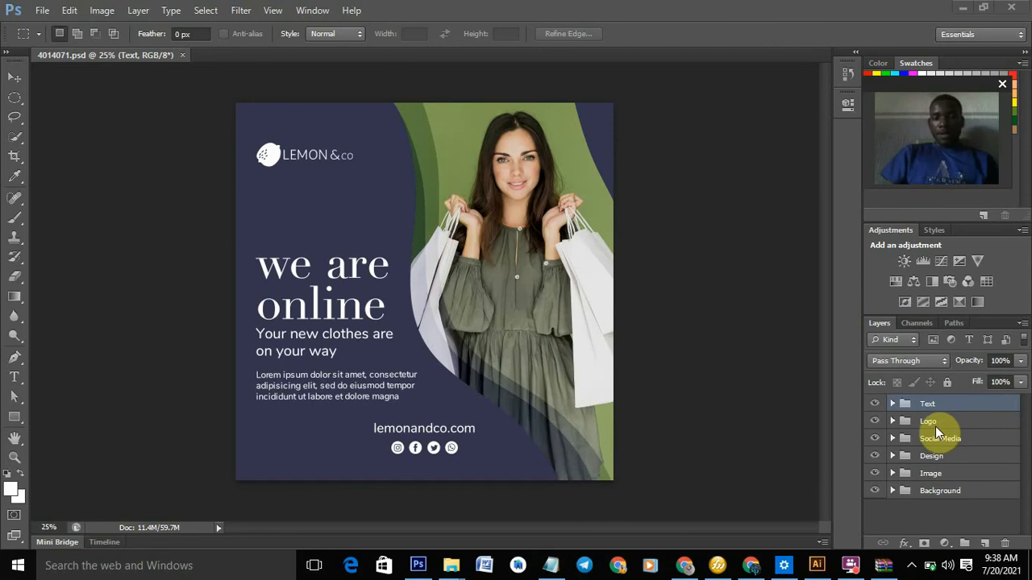
{"action": "left_click", "coordinate": [891, 405]}
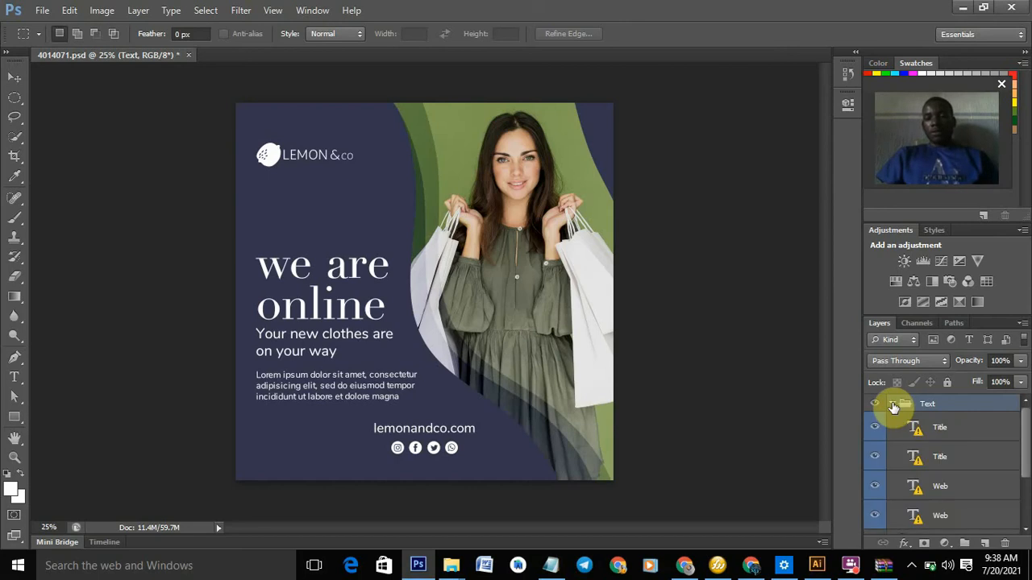
{"action": "left_click", "coordinate": [935, 433]}
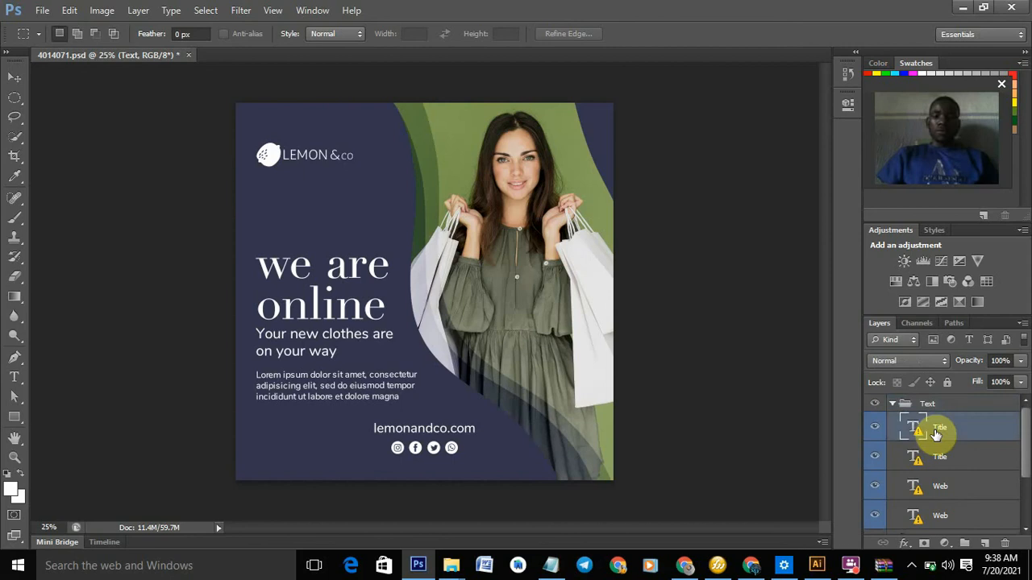
{"action": "left_click", "coordinate": [875, 427]}
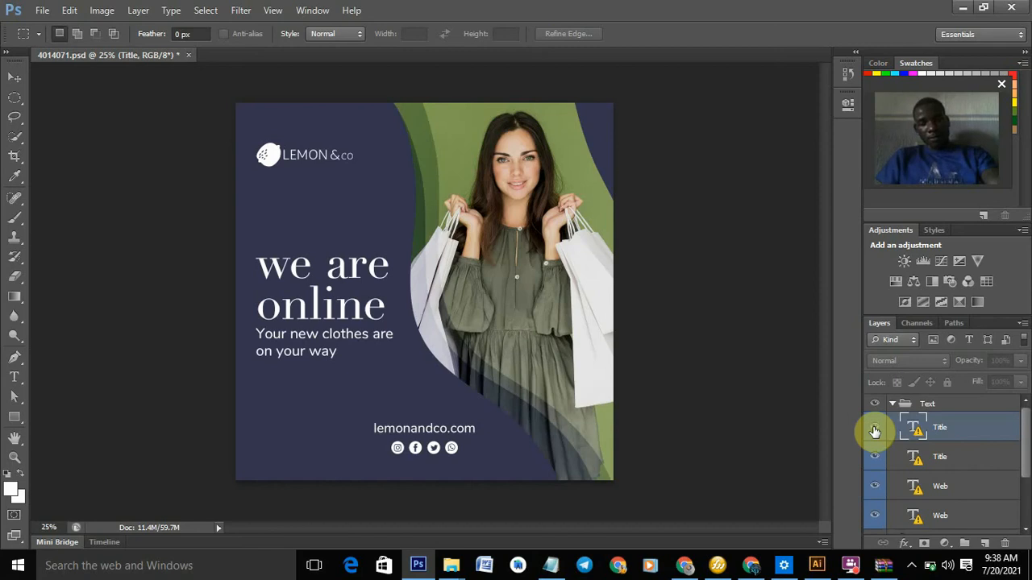
{"action": "left_click", "coordinate": [874, 431]}
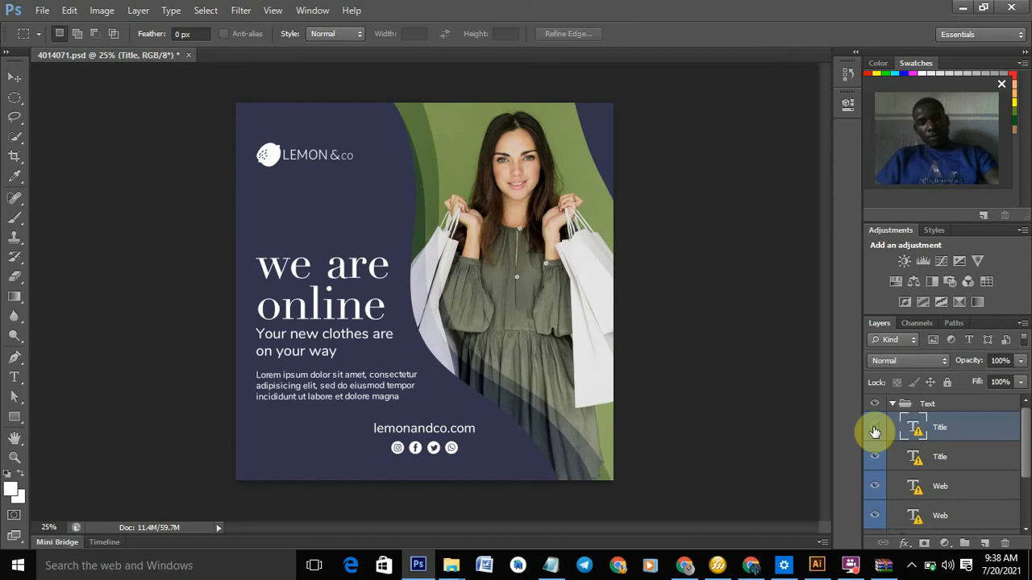
{"action": "left_click", "coordinate": [874, 432]}
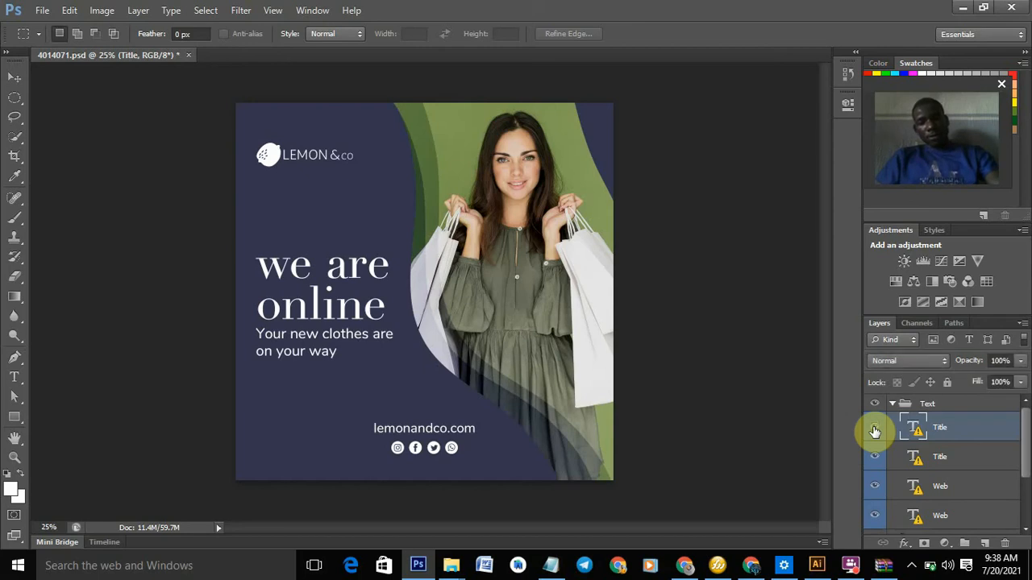
{"action": "left_click", "coordinate": [874, 431]}
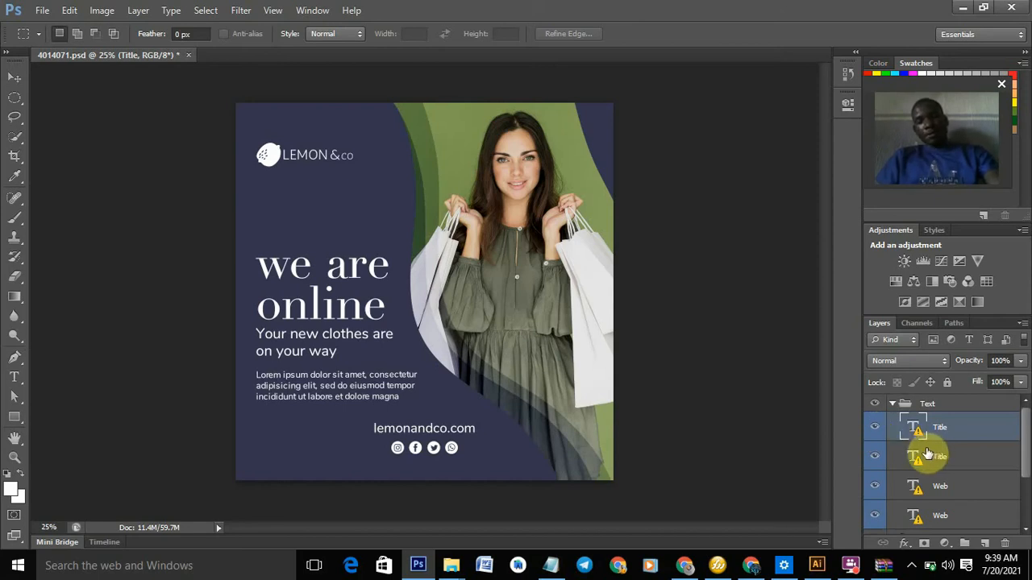
{"action": "left_click", "coordinate": [892, 405]}
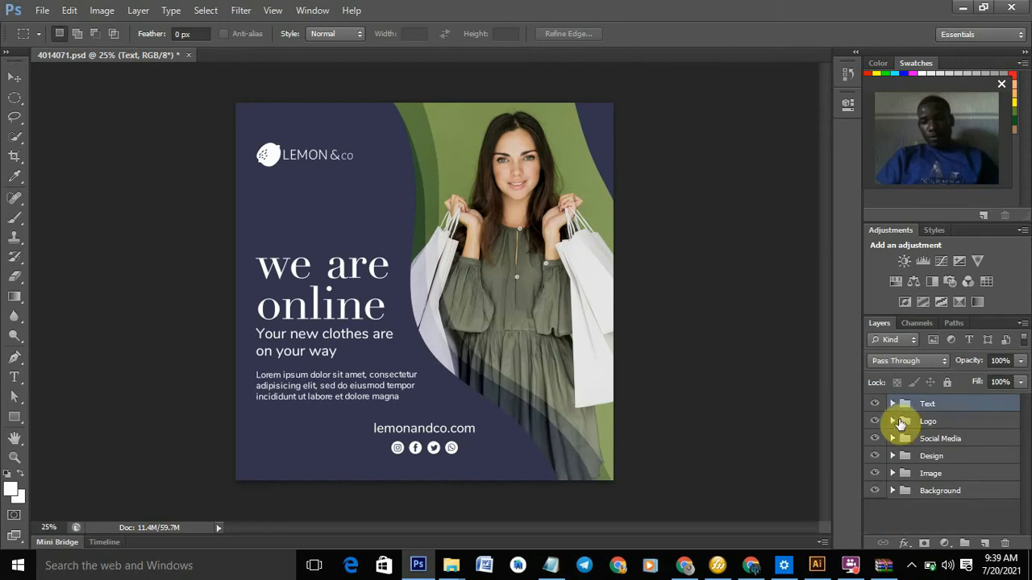
- Open the Logo group's Place Your Logo Here smart object, keeping layers and dismissing the notices
{"action": "left_click", "coordinate": [893, 422]}
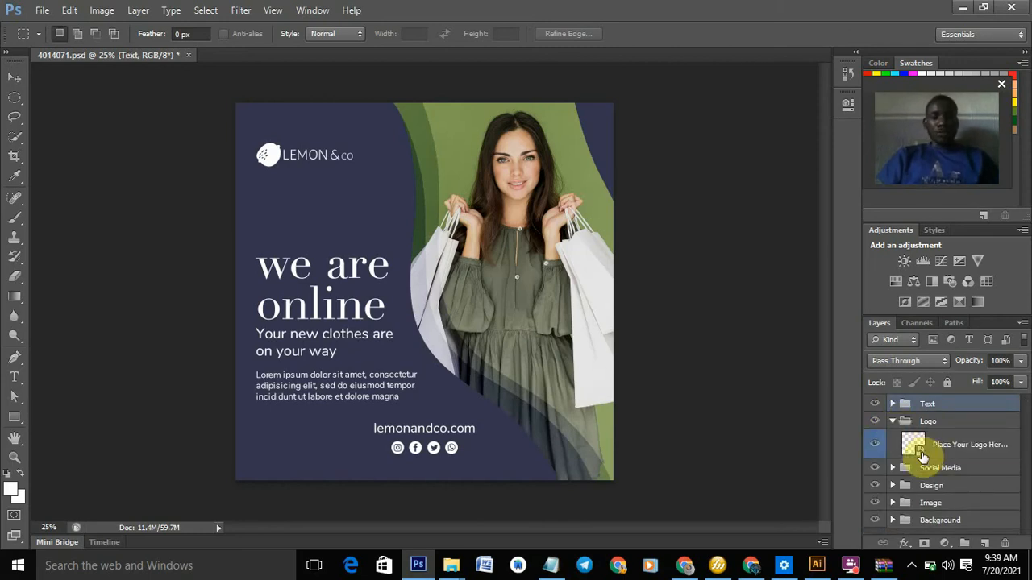
{"action": "double_click", "coordinate": [922, 457]}
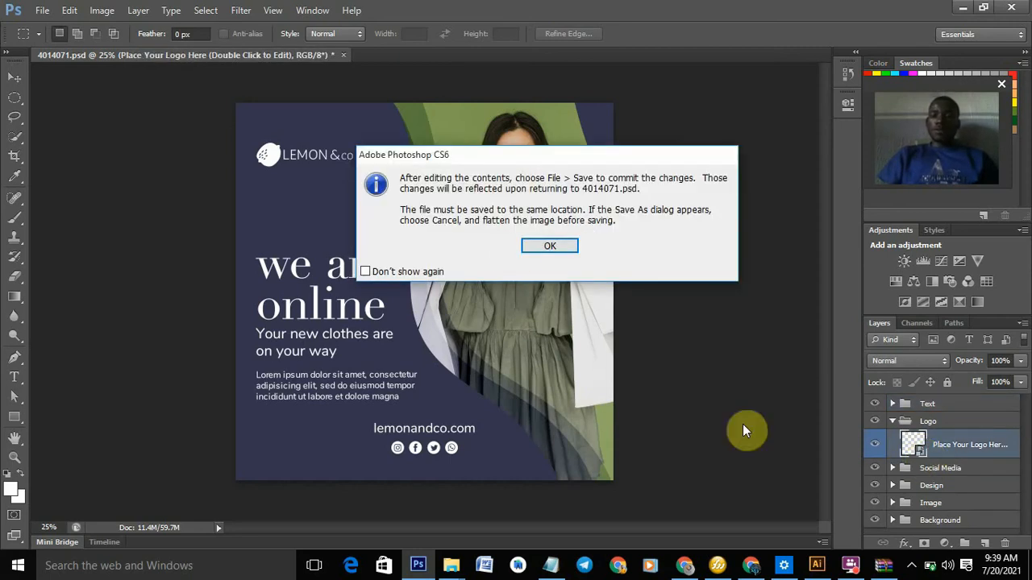
{"action": "left_click", "coordinate": [533, 246]}
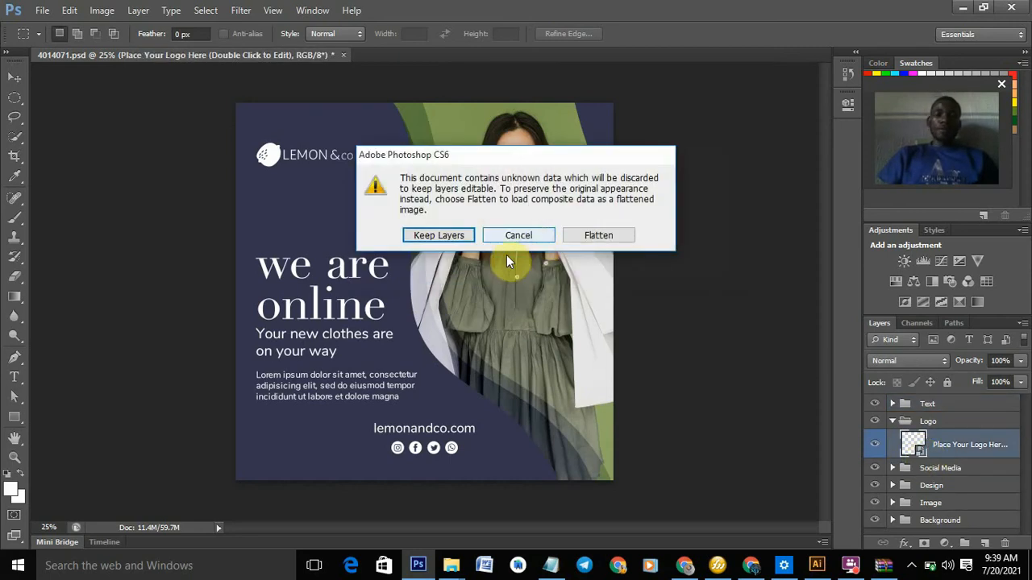
{"action": "left_click", "coordinate": [426, 235]}
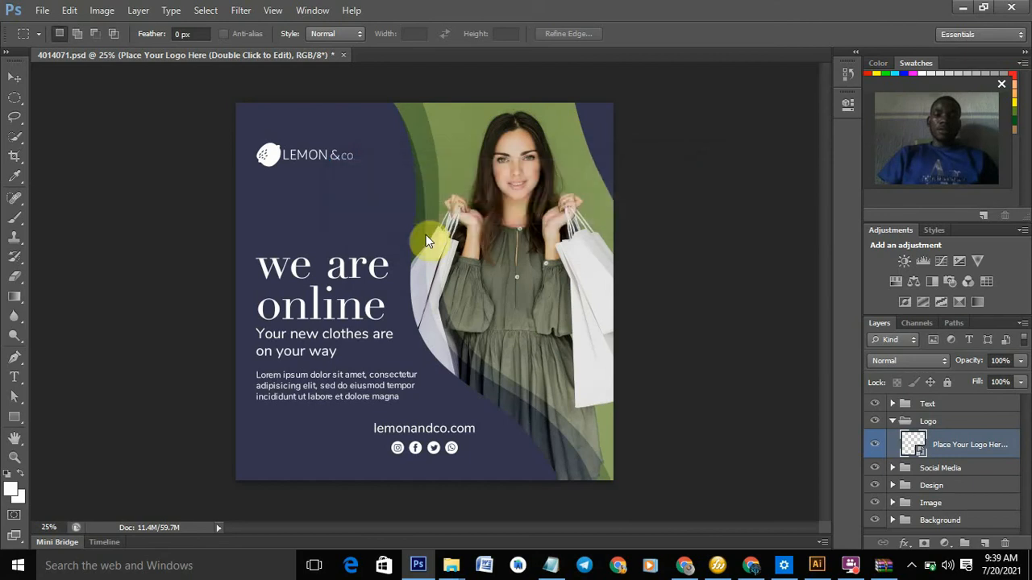
{"action": "left_click", "coordinate": [505, 226]}
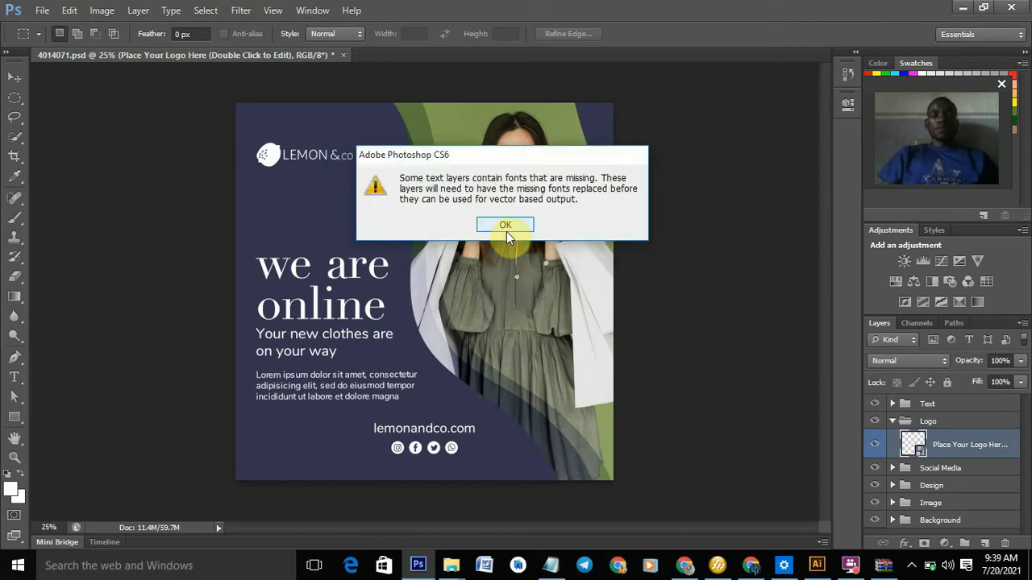
{"action": "left_click", "coordinate": [505, 226]}
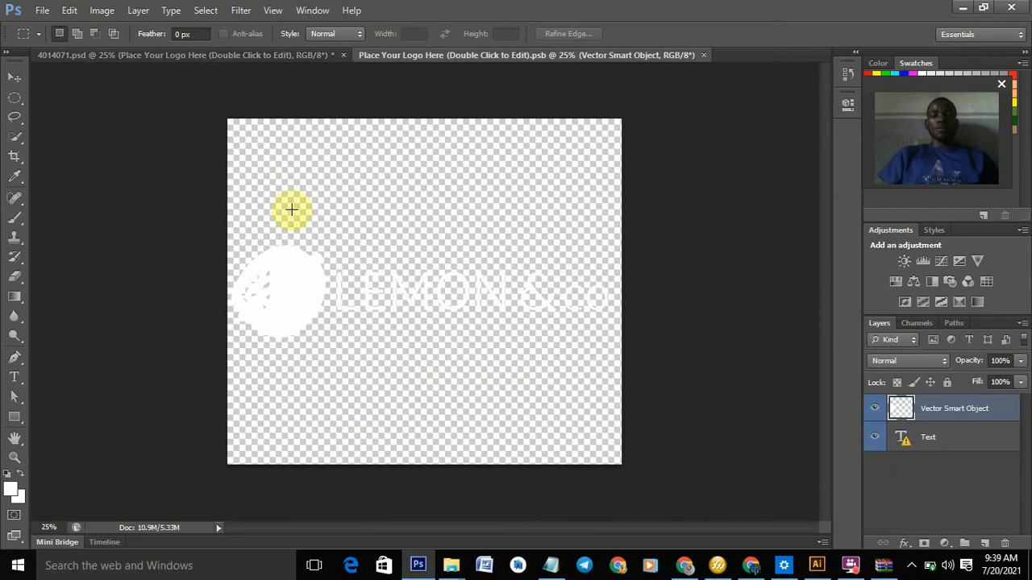
{"action": "left_click", "coordinate": [45, 9]}
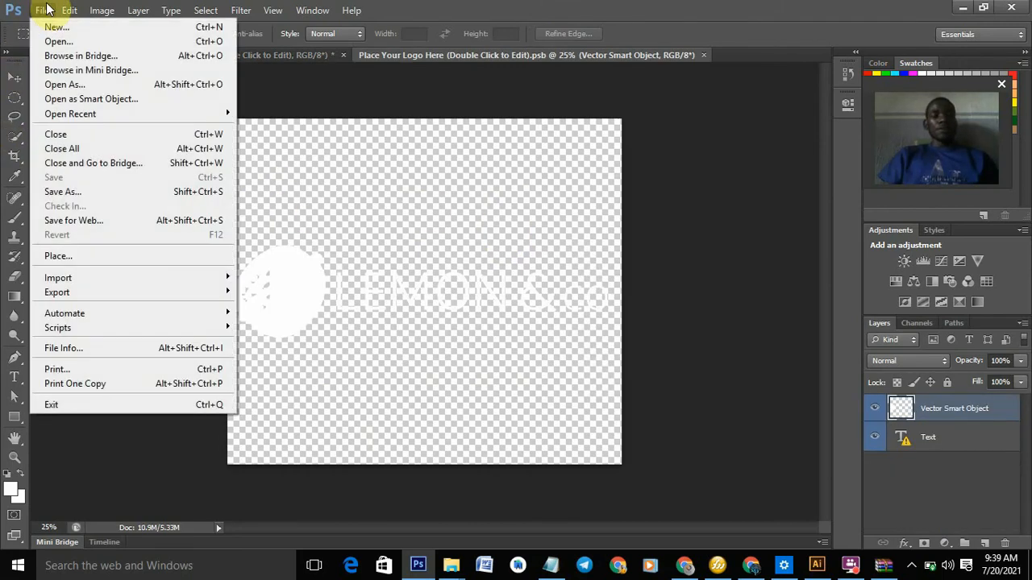
- Choose Place and browse to Desktop > my files > PNG to select LOGO4
{"action": "left_click", "coordinate": [68, 257]}
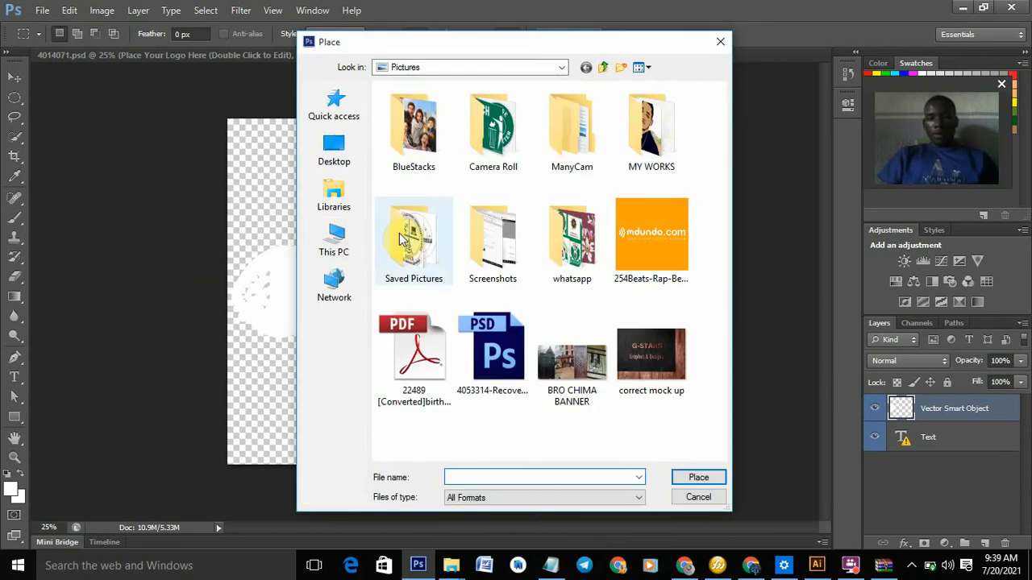
{"action": "left_click", "coordinate": [335, 161]}
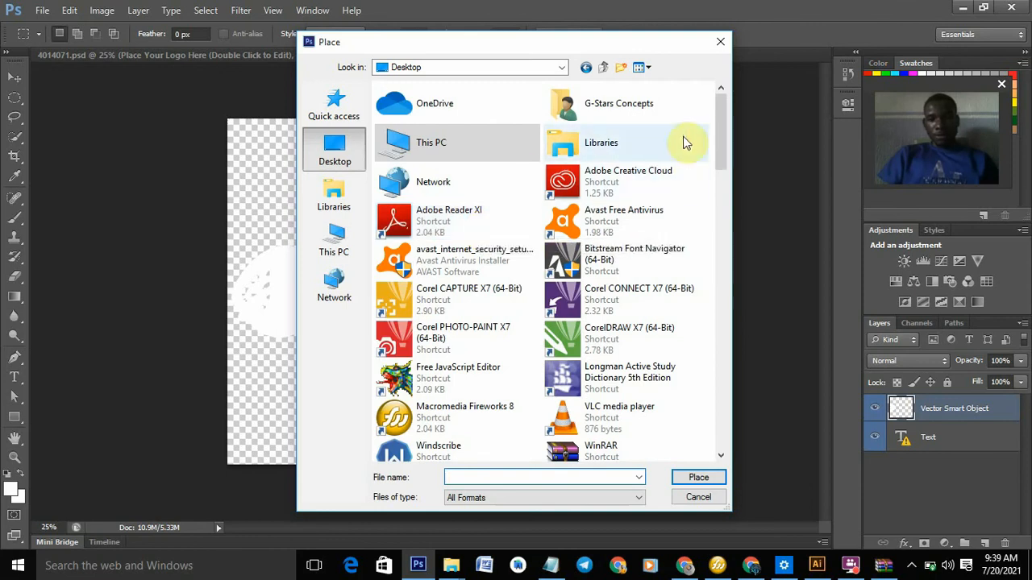
{"action": "left_click_drag", "start_coordinate": [714, 142], "coordinate": [731, 223]}
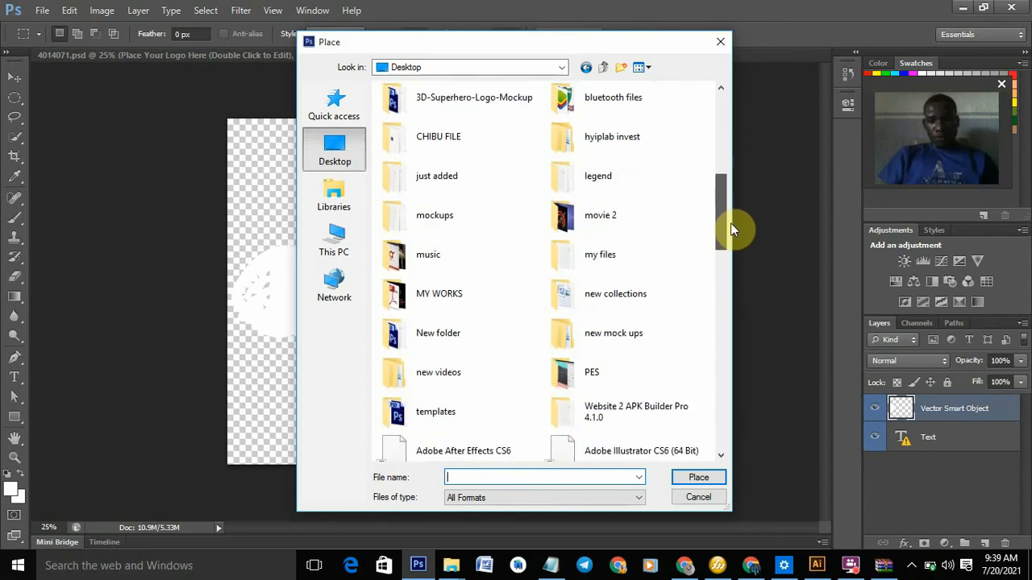
{"action": "double_click", "coordinate": [626, 245]}
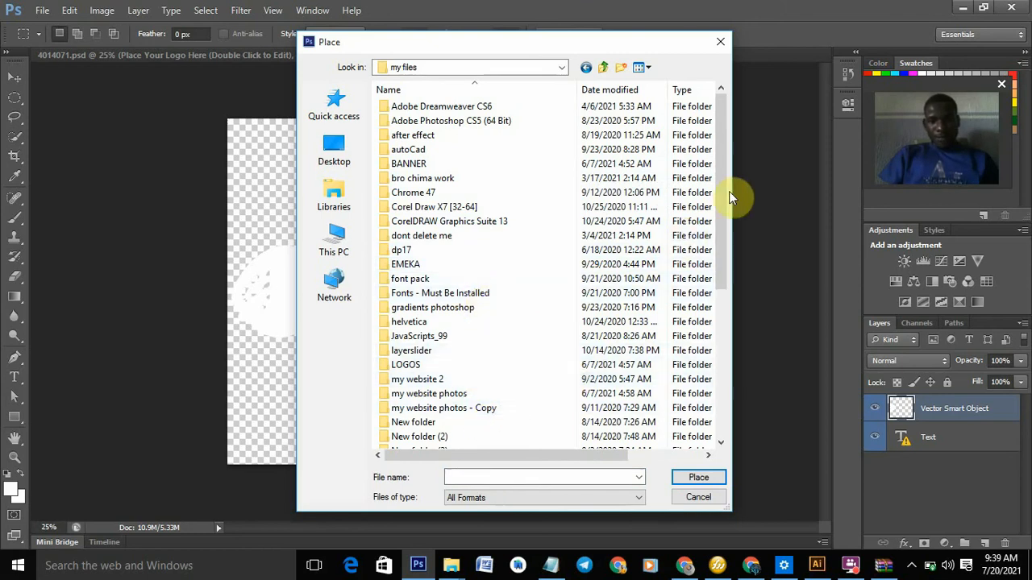
{"action": "left_click_drag", "start_coordinate": [722, 211], "coordinate": [725, 300]}
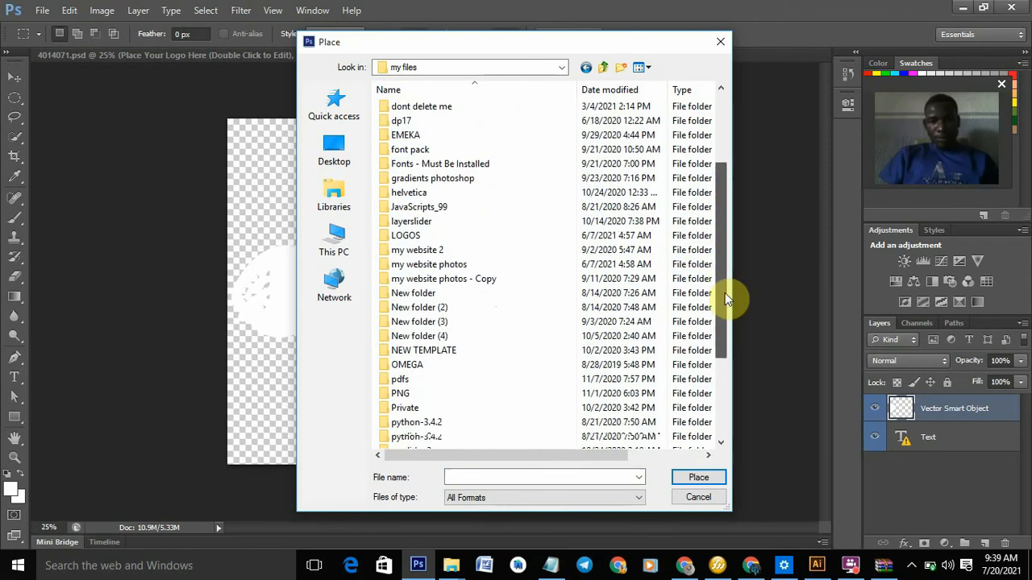
{"action": "double_click", "coordinate": [470, 394]}
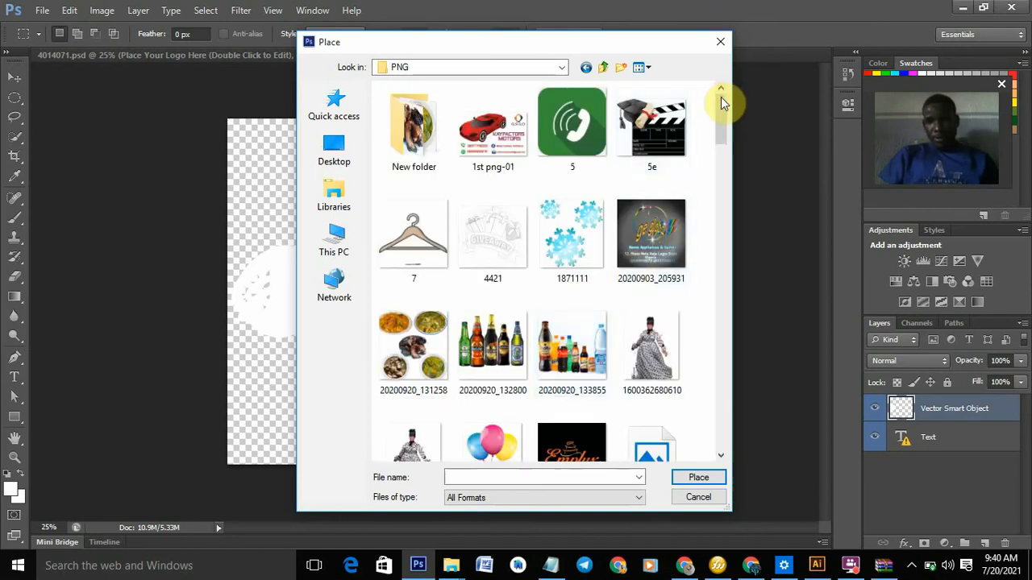
{"action": "left_click_drag", "start_coordinate": [721, 99], "coordinate": [575, 372]}
{"action": "left_click", "coordinate": [574, 371]}
- Place LOGO4, scale it to about 70% and move it left over the white lemon mark
{"action": "left_click", "coordinate": [692, 482]}
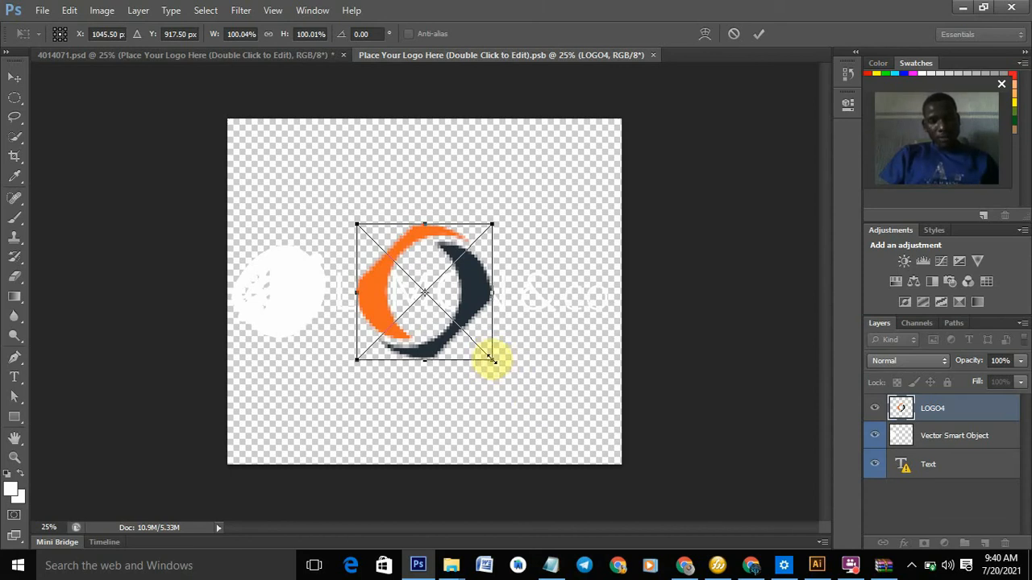
{"action": "left_click_drag", "start_coordinate": [492, 359], "coordinate": [531, 391]}
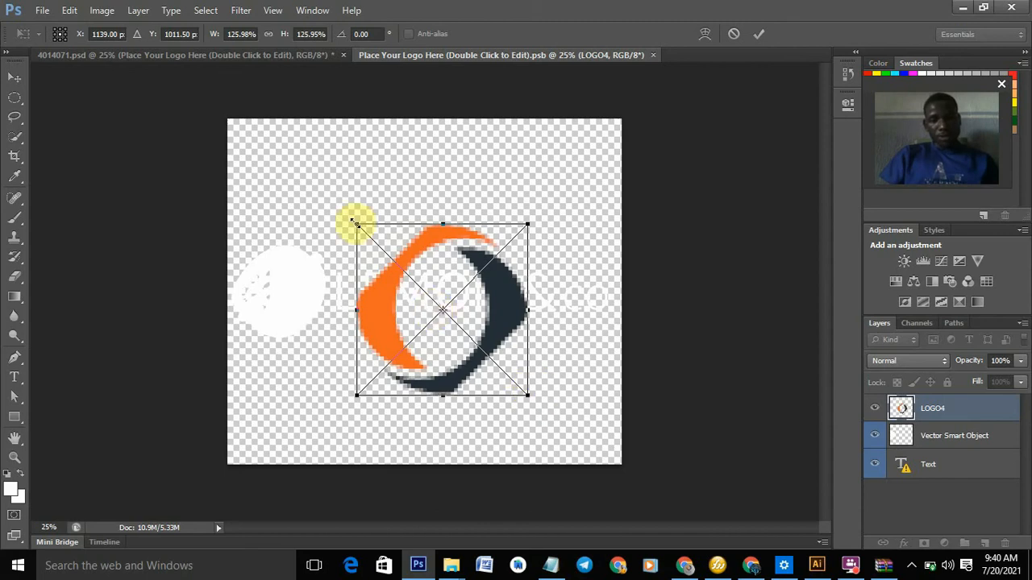
{"action": "left_click_drag", "start_coordinate": [352, 218], "coordinate": [328, 217]}
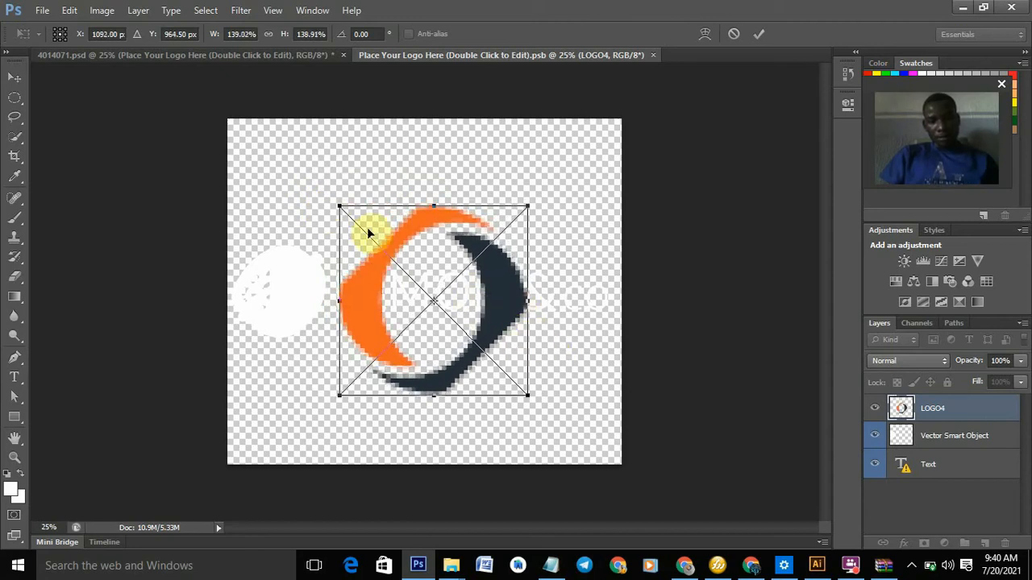
{"action": "left_click_drag", "start_coordinate": [337, 206], "coordinate": [392, 246]}
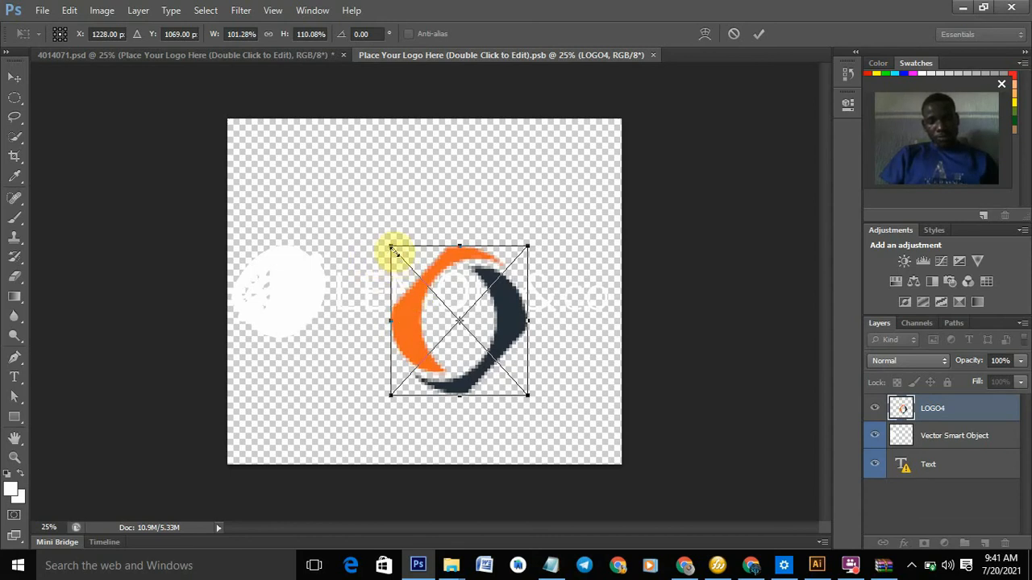
{"action": "left_click_drag", "start_coordinate": [441, 277], "coordinate": [295, 267]}
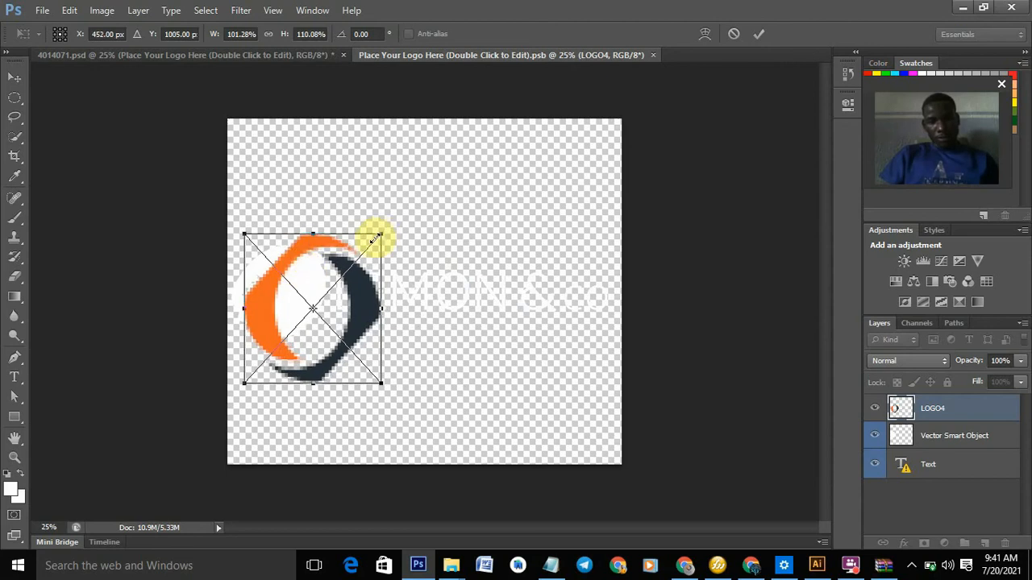
{"action": "left_click_drag", "start_coordinate": [374, 238], "coordinate": [364, 246]}
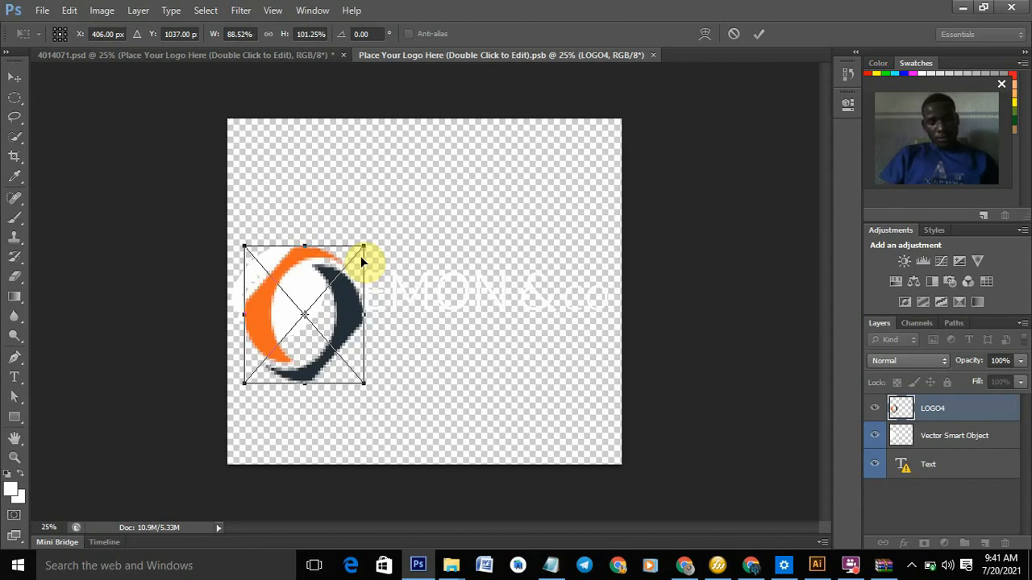
{"action": "key", "text": "ctrl+z"}
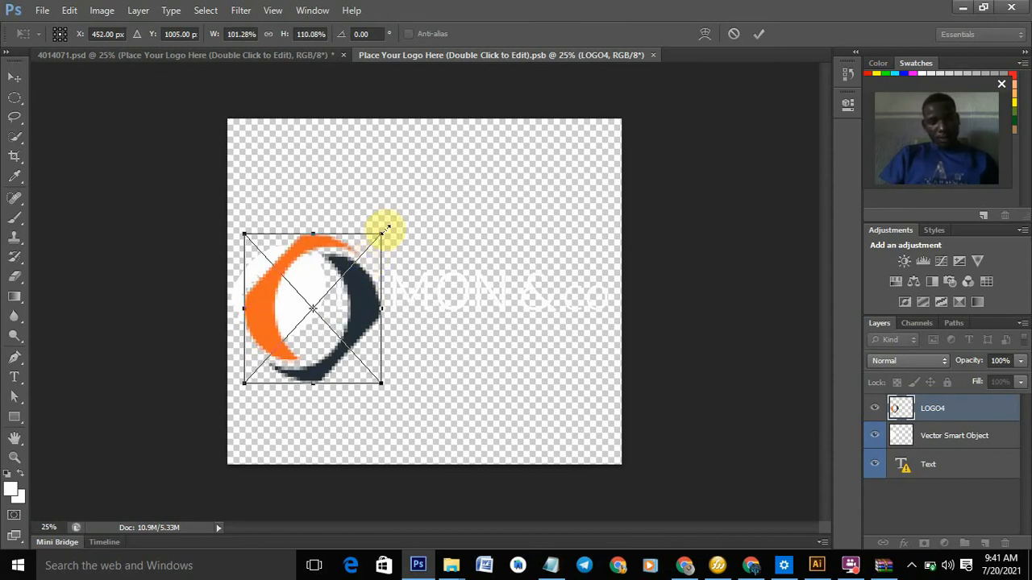
{"action": "left_click_drag", "start_coordinate": [385, 231], "coordinate": [339, 276]}
{"action": "left_click_drag", "start_coordinate": [281, 315], "coordinate": [276, 286]}
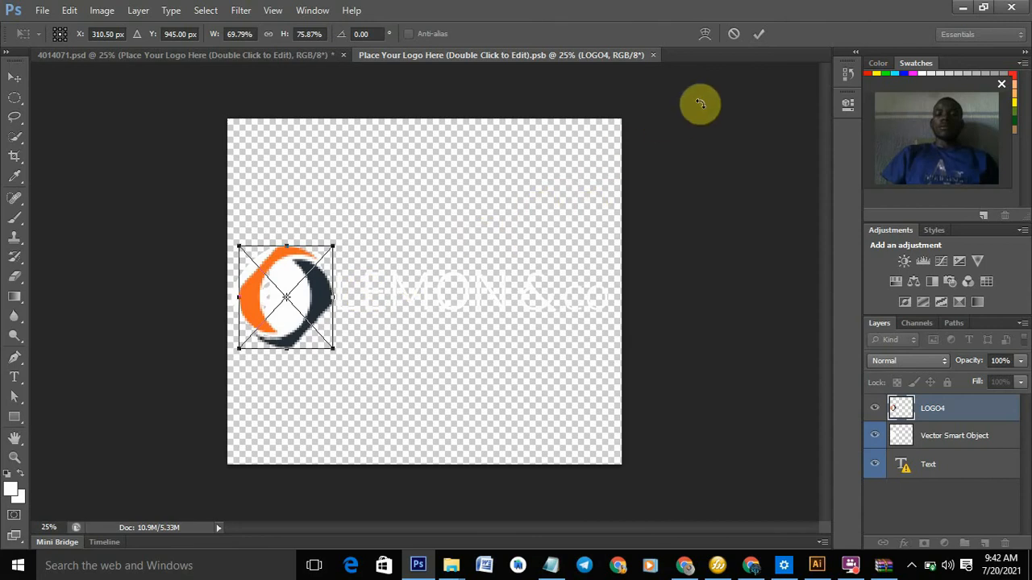
- Commit the LOGO4 emblem's transform at about 70% size
{"action": "left_click", "coordinate": [758, 34]}
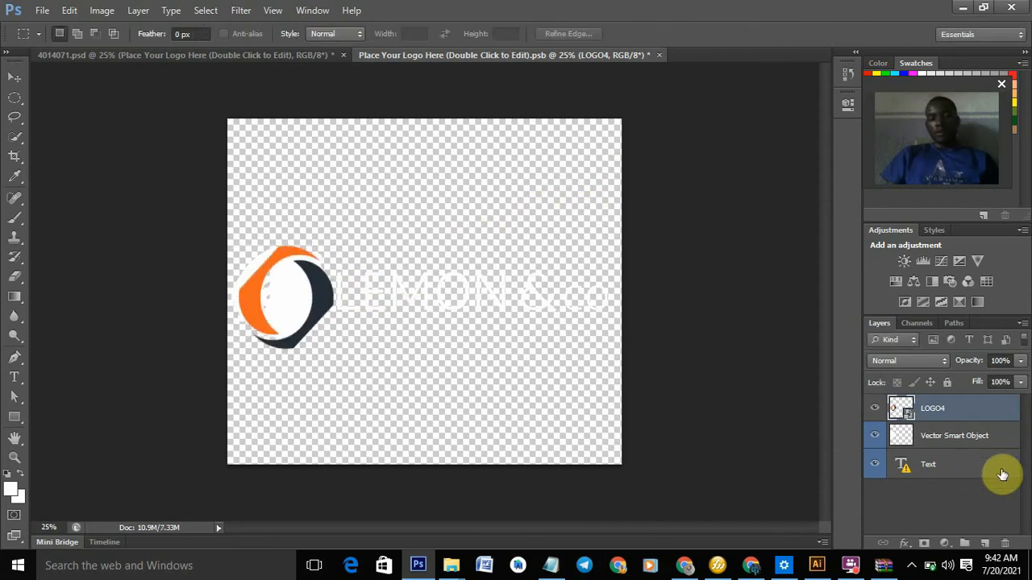
- Hide the Vector Smart Object and Text layers, save the logo .psb, and return to 4014071.psd
{"action": "left_click", "coordinate": [874, 437]}
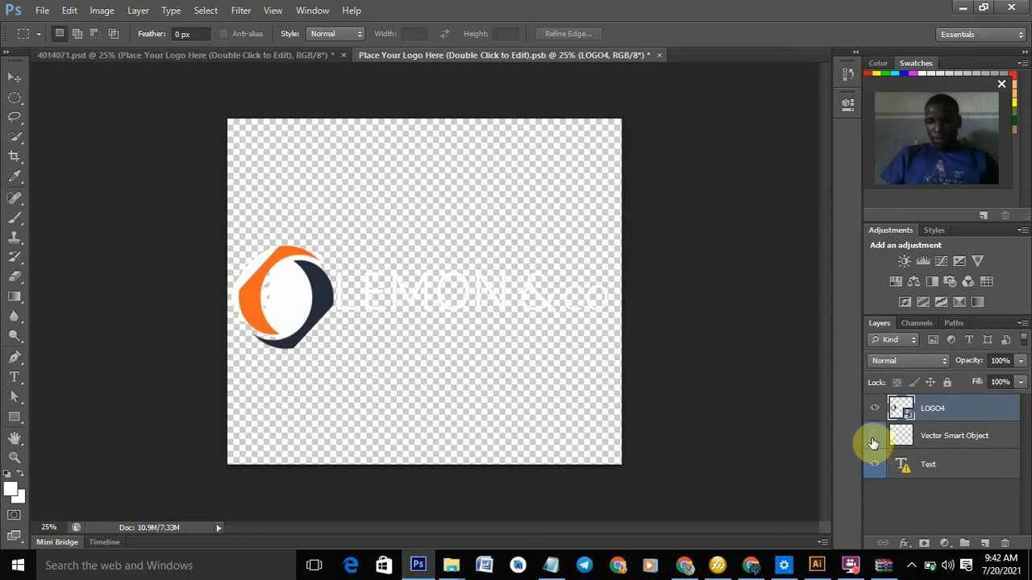
{"action": "left_click", "coordinate": [874, 471]}
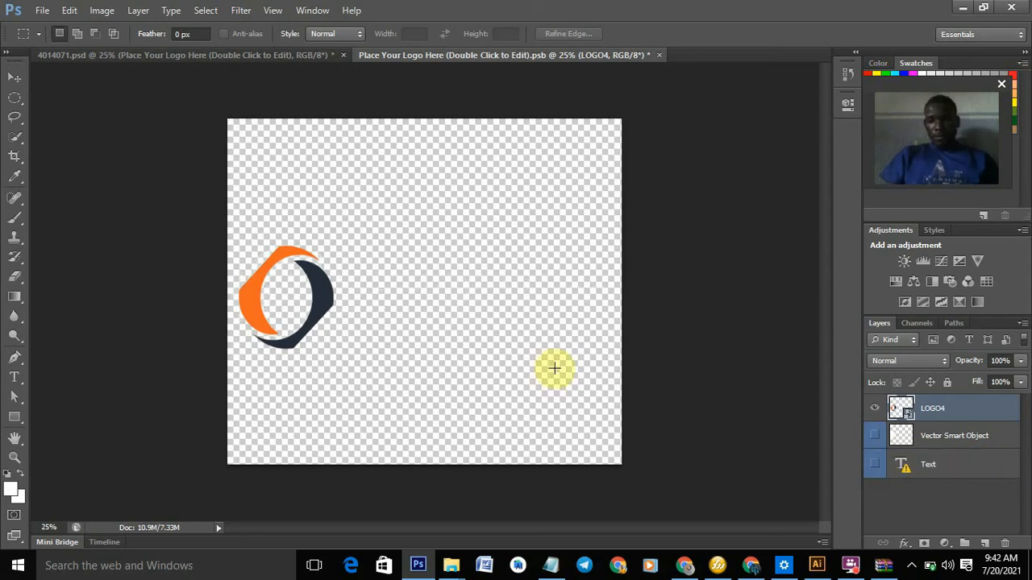
{"action": "left_click", "coordinate": [44, 11]}
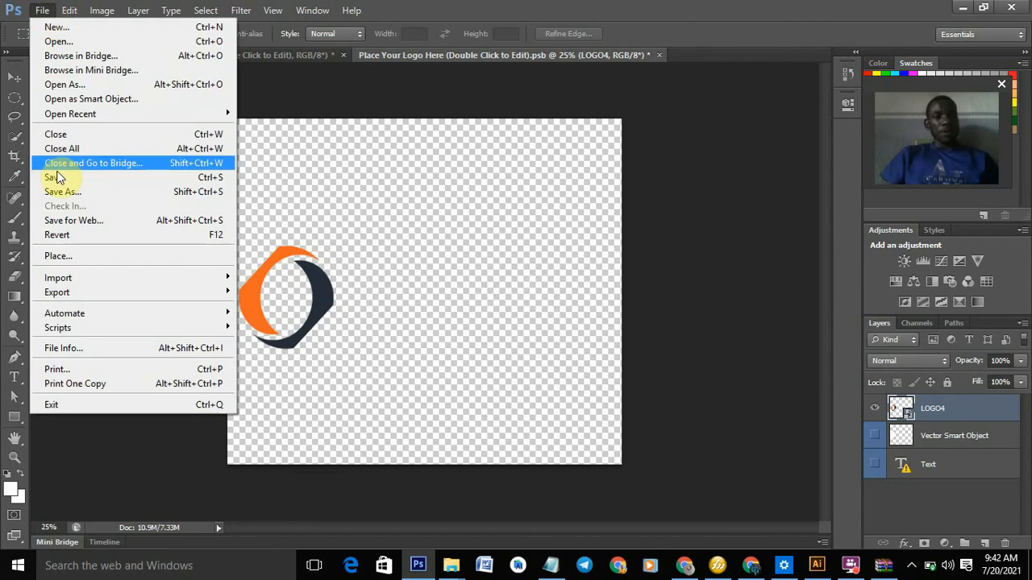
{"action": "left_click", "coordinate": [65, 177]}
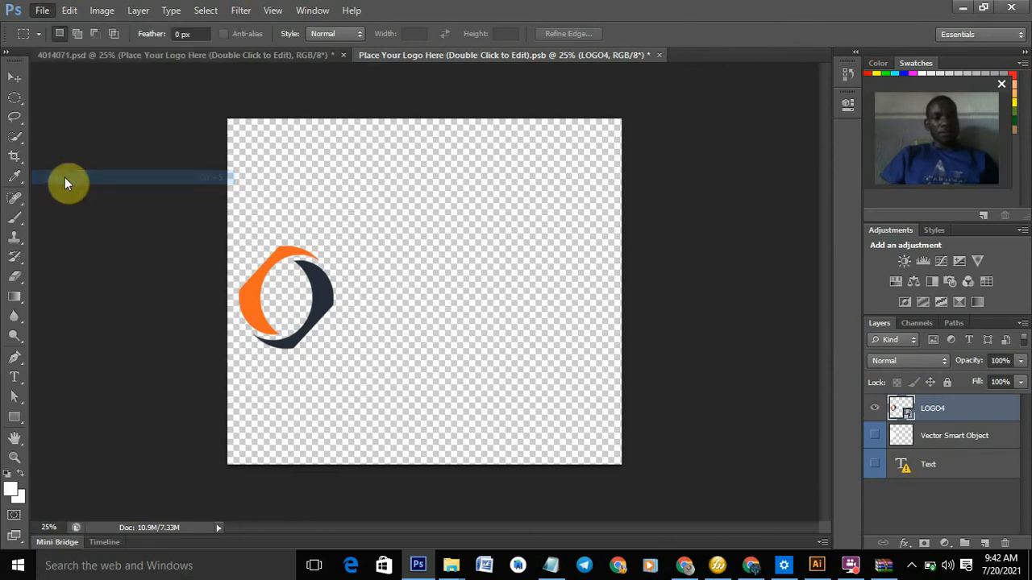
{"action": "left_click", "coordinate": [249, 50]}
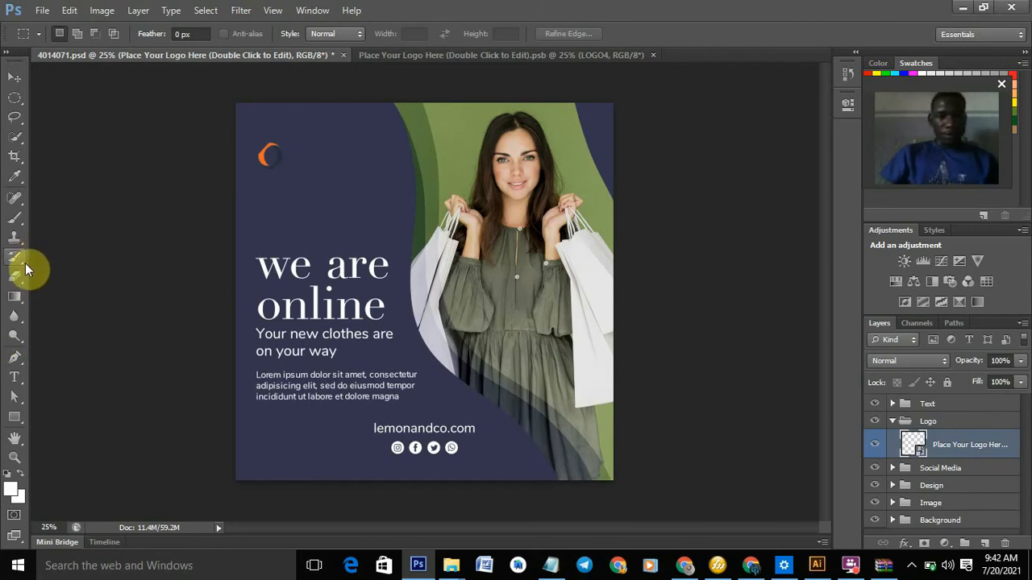
- Paste 'G STARS CONCEPTS' as 6 pt LEMON MILK Bold text beside the orange logo and nudge it right
{"action": "left_click", "coordinate": [12, 380]}
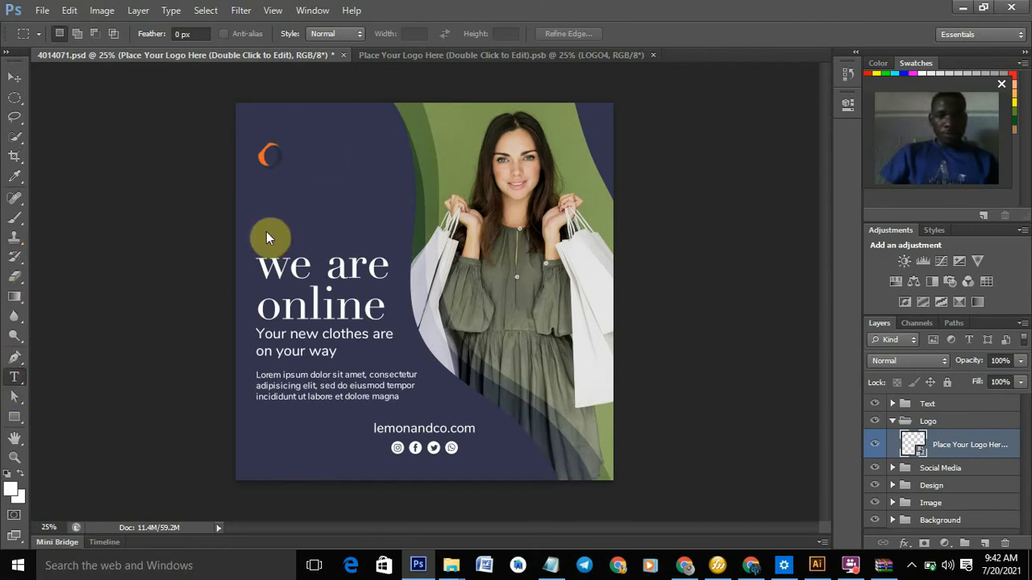
{"action": "left_click", "coordinate": [299, 157]}
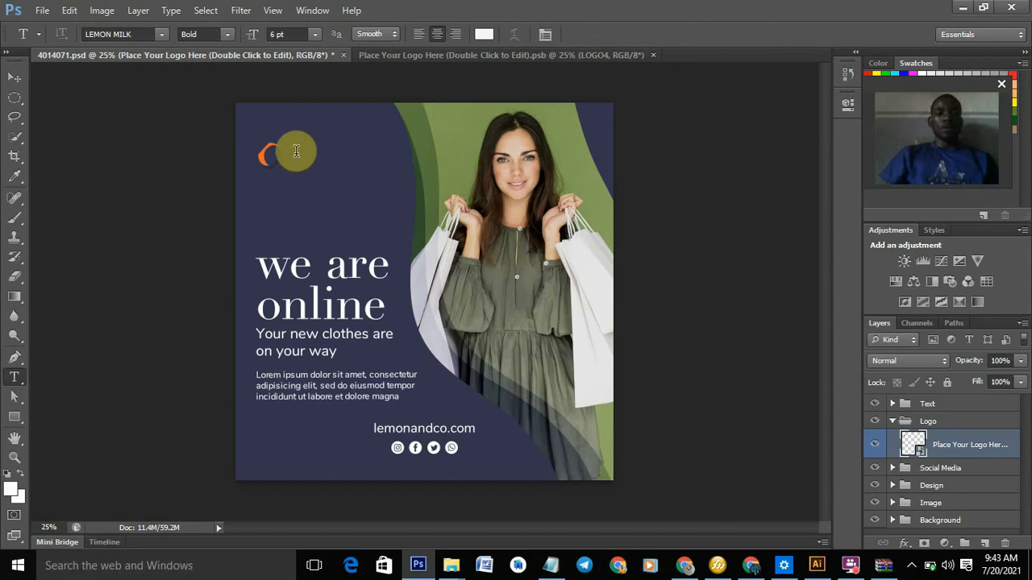
{"action": "left_click", "coordinate": [295, 151]}
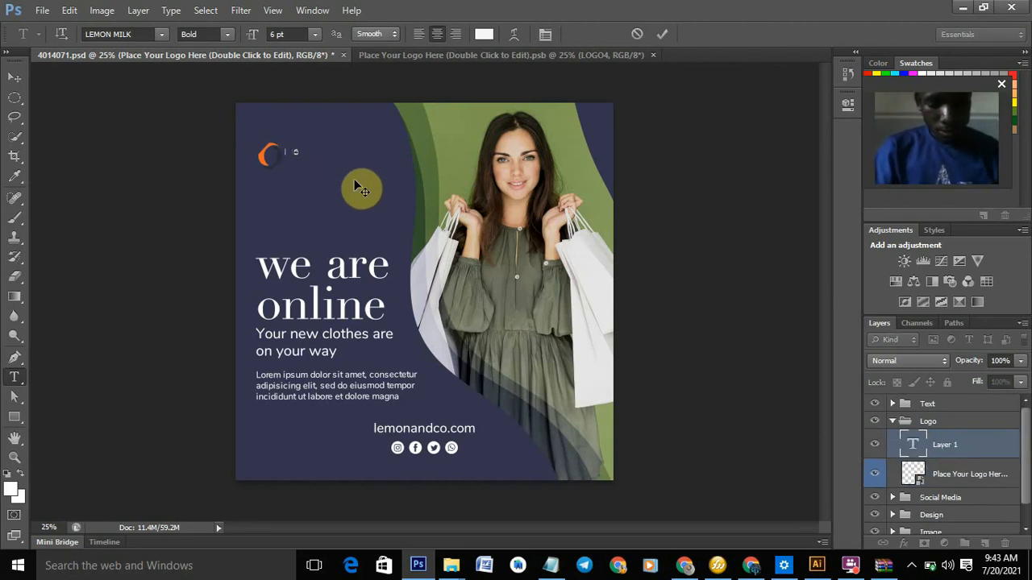
{"action": "type", "text": "G STARS CONCEPTS"}
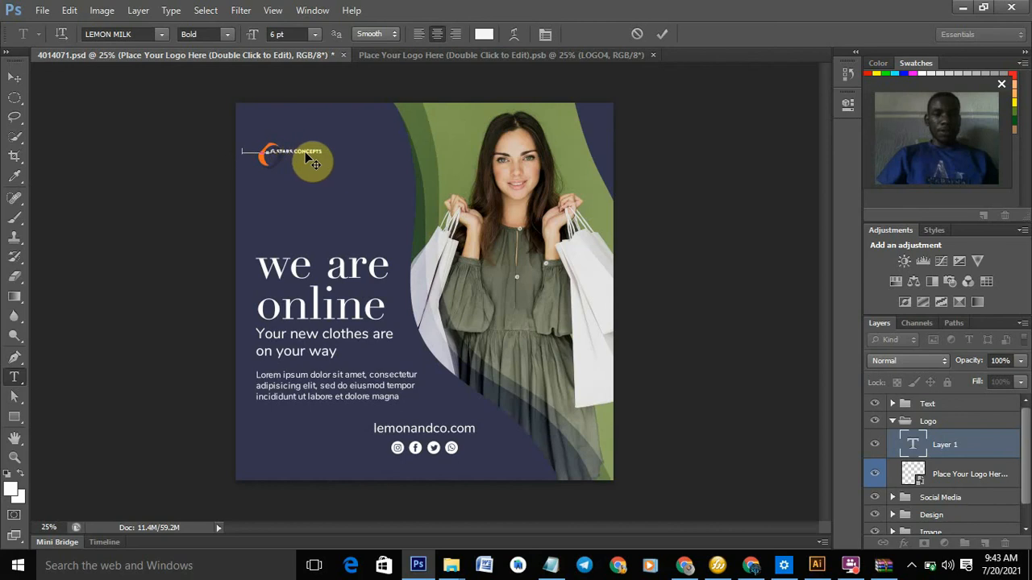
{"action": "left_click_drag", "start_coordinate": [334, 151], "coordinate": [336, 152]}
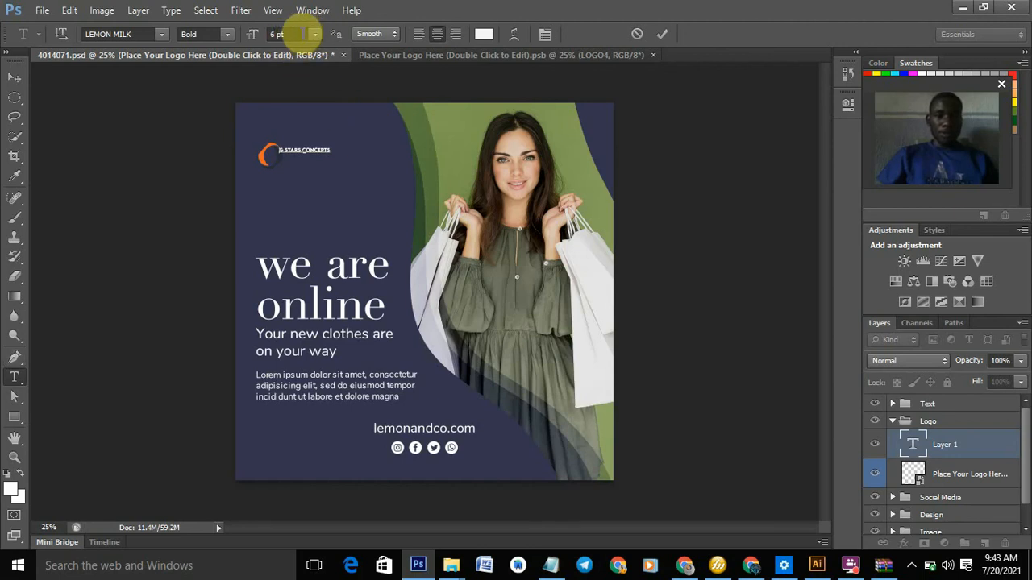
- Select the whole G STARS CONCEPTS line, raise its font size to 13 pt, and commit it
{"action": "left_click", "coordinate": [298, 34]}
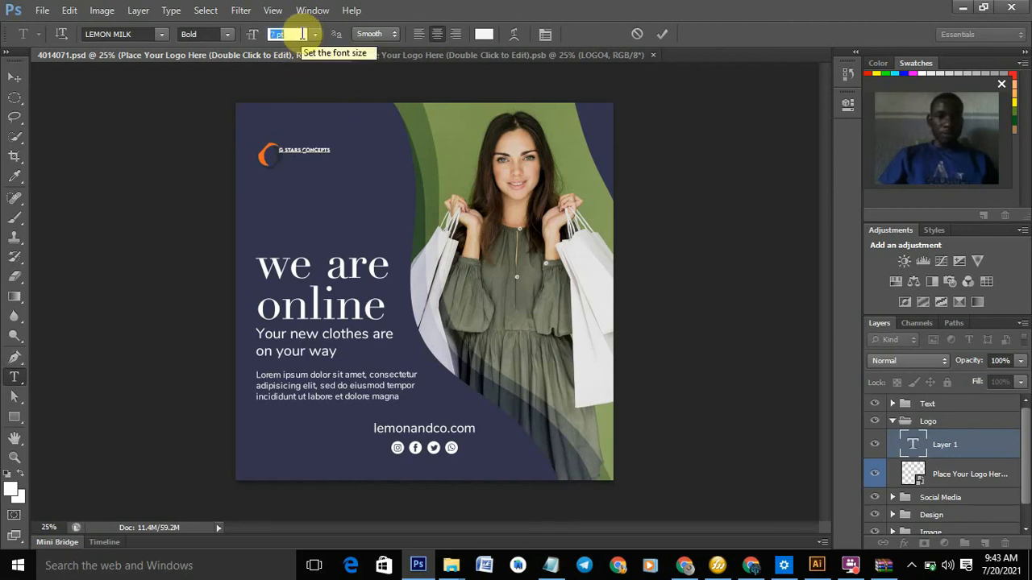
{"action": "key", "text": "Up"}
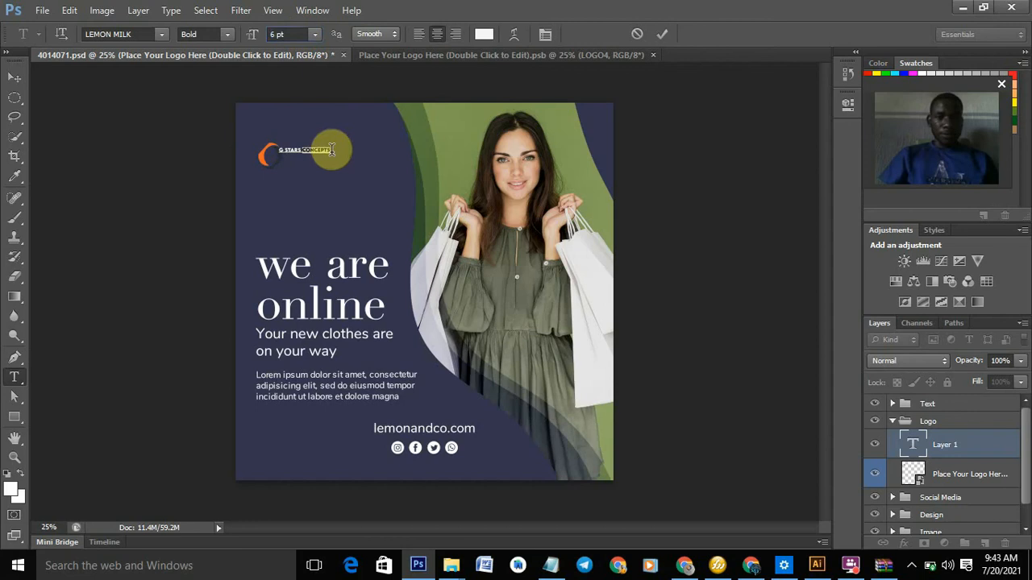
{"action": "triple_click", "coordinate": [331, 149]}
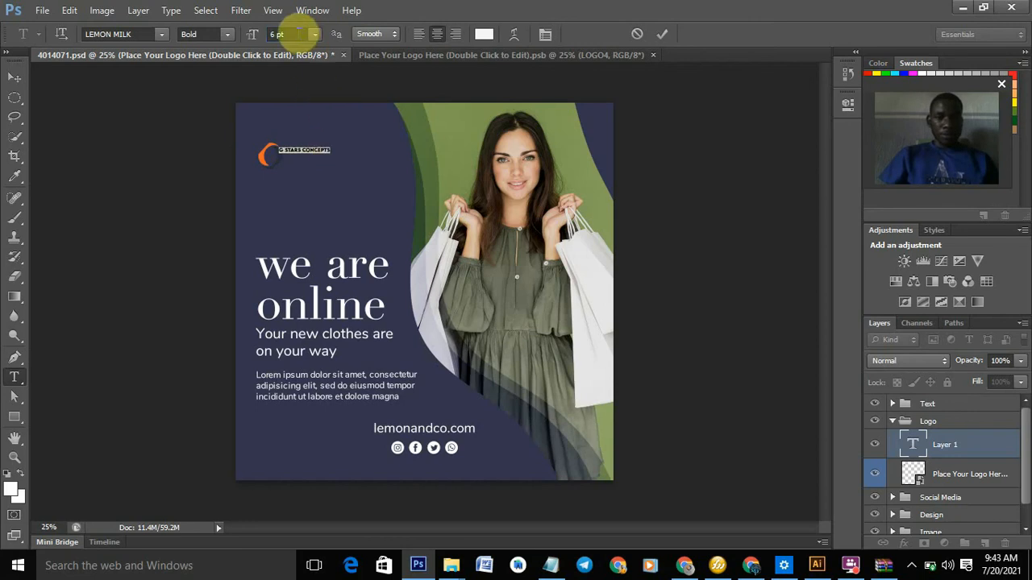
{"action": "left_click", "coordinate": [298, 32]}
{"action": "key", "text": "Up"}
{"action": "key", "text": "Up"}
{"action": "key", "text": "Up"}
{"action": "key", "text": "Up"}
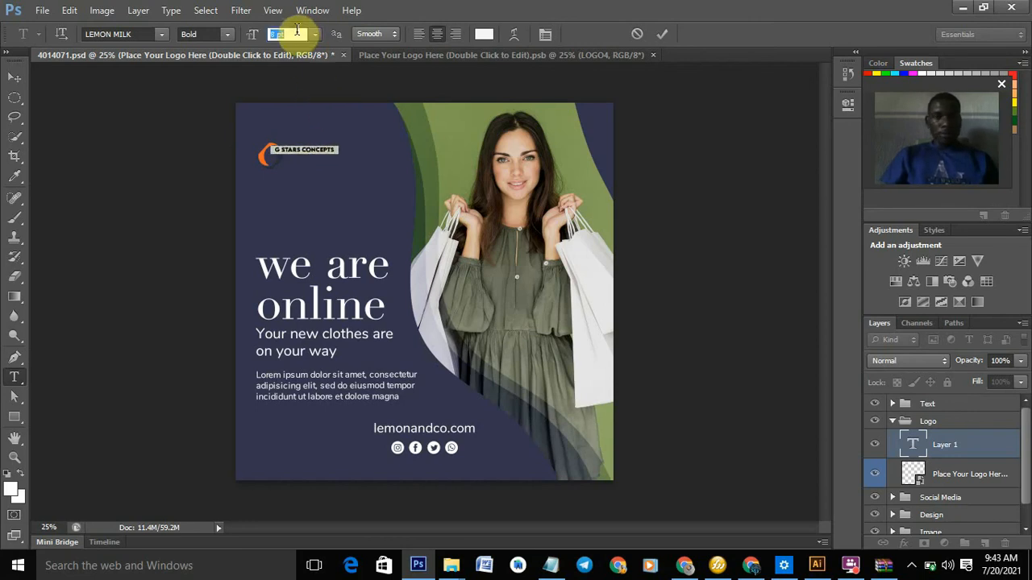
{"action": "key", "text": "Up"}
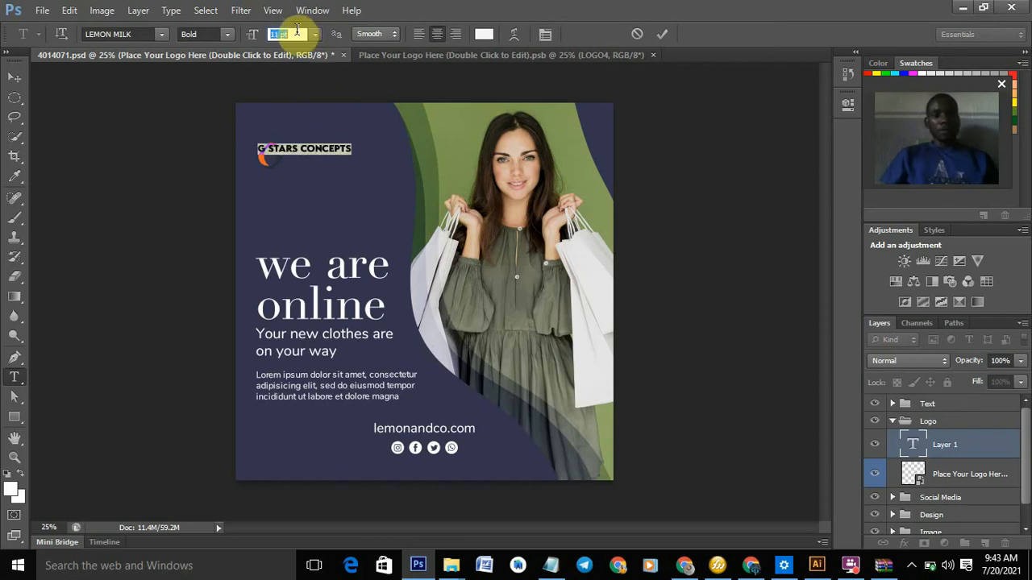
{"action": "key", "text": "Up"}
{"action": "key", "text": "Up"}
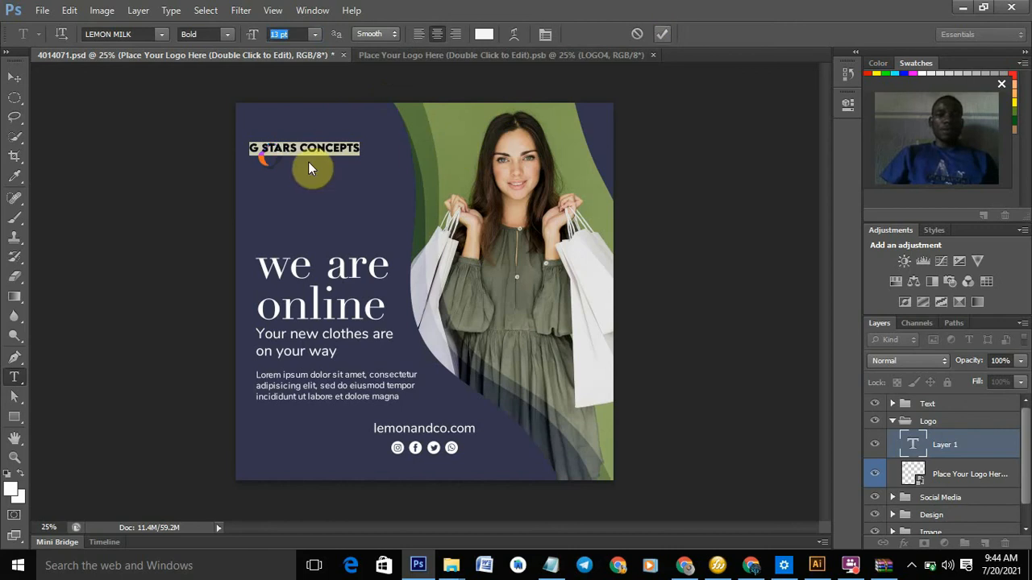
{"action": "left_click", "coordinate": [14, 78]}
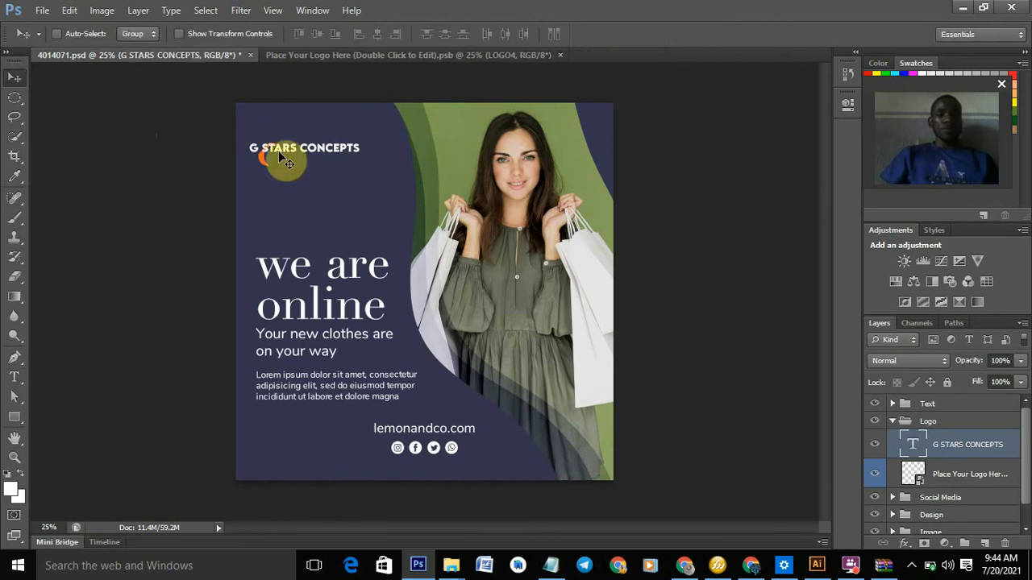
- Drag the G STARS CONCEPTS text right and down so it sits level beside the orange logo mark
{"action": "left_click_drag", "start_coordinate": [319, 153], "coordinate": [351, 162]}
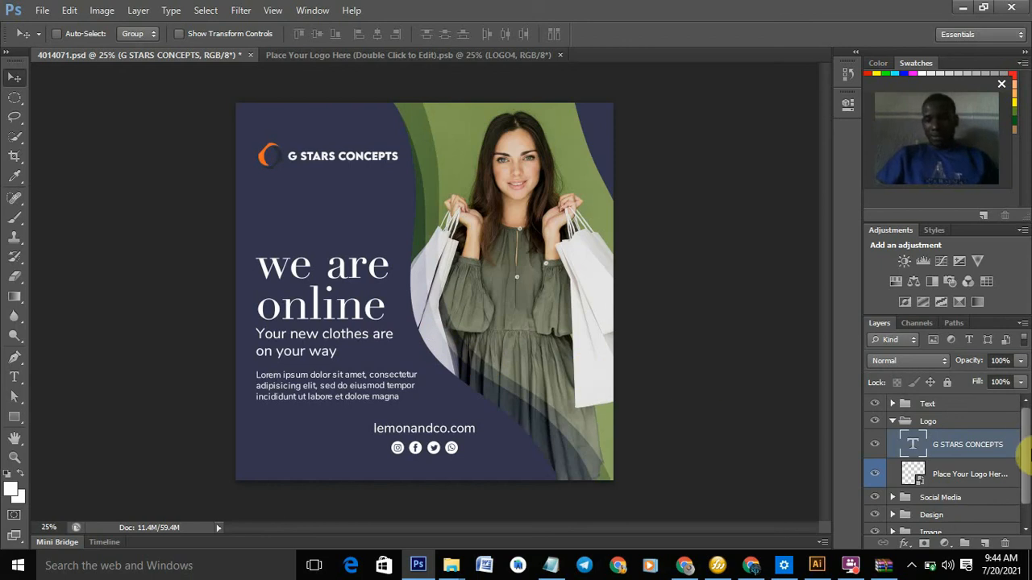
{"action": "left_click_drag", "start_coordinate": [1026, 433], "coordinate": [1023, 467]}
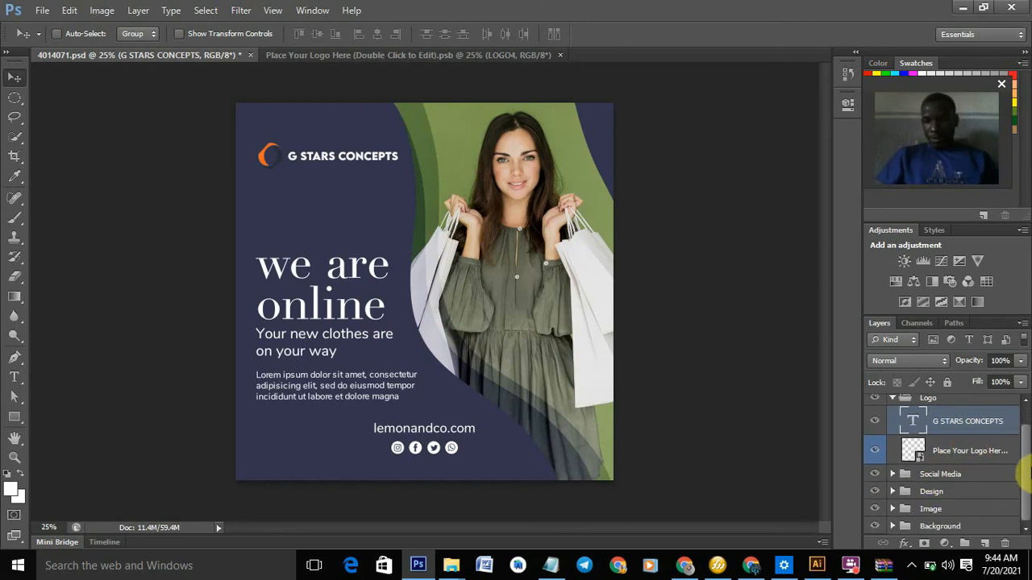
{"action": "left_click_drag", "start_coordinate": [1026, 450], "coordinate": [1023, 428]}
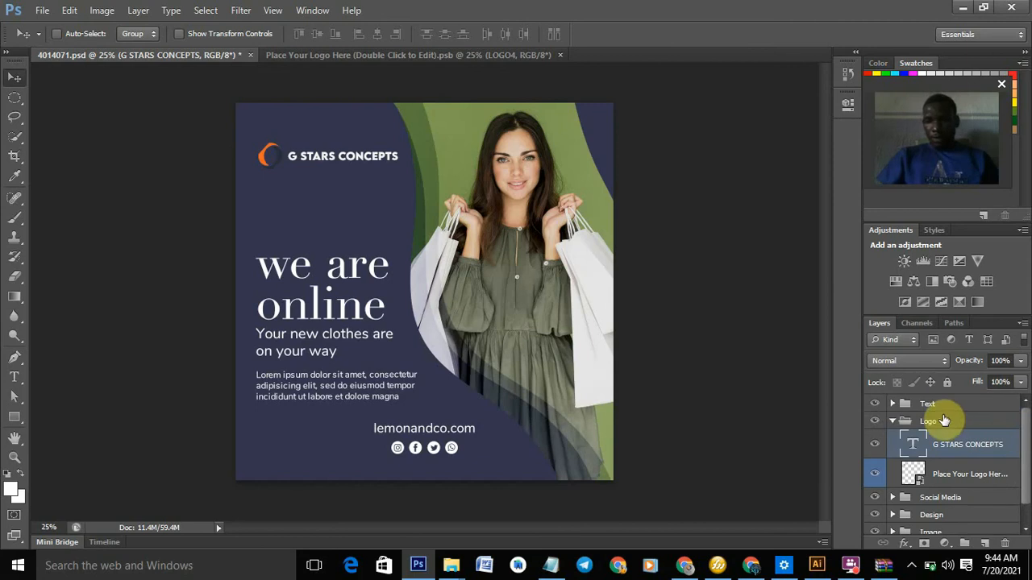
- Expand the Text group and toggle the second Title layer's visibility to identify the 'we are online' title
{"action": "left_click", "coordinate": [892, 403]}
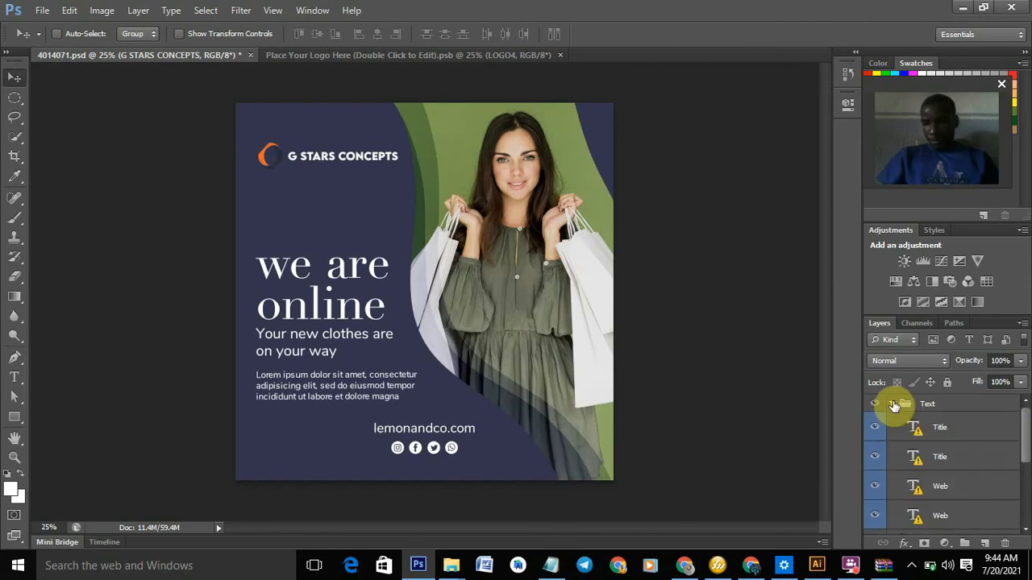
{"action": "left_click", "coordinate": [873, 457]}
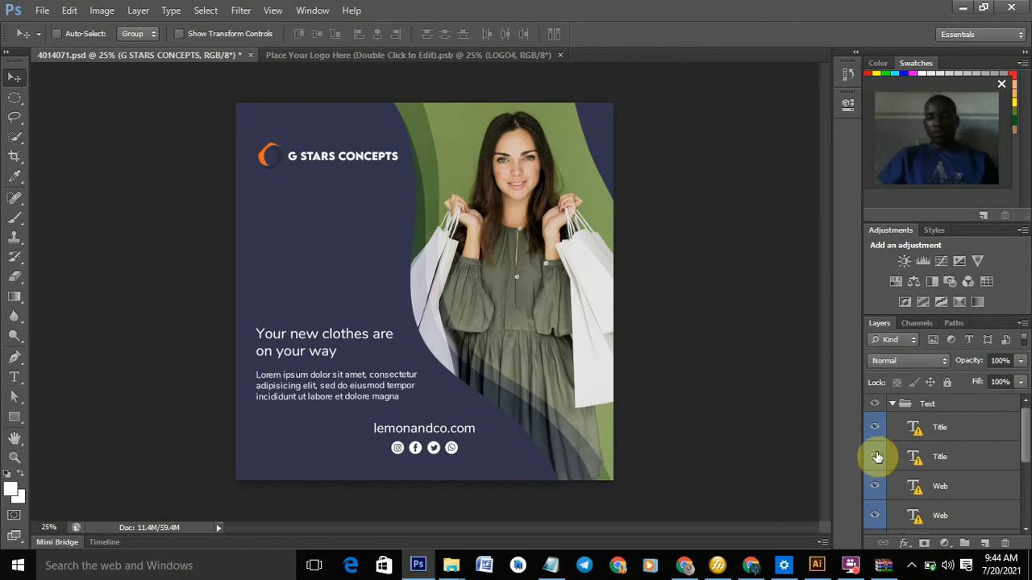
{"action": "left_click", "coordinate": [876, 457]}
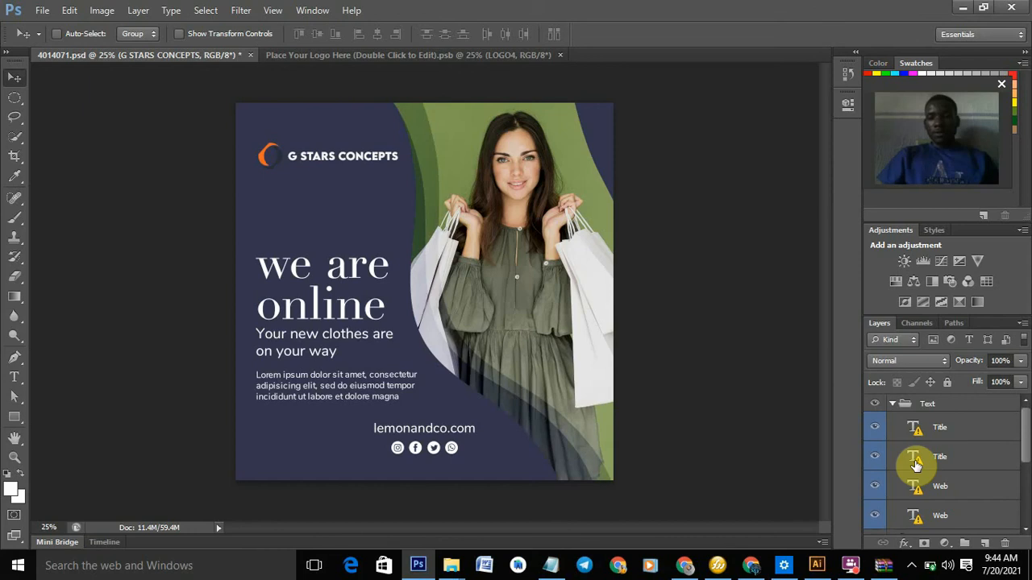
- Open the second Title layer's 'we are online' text for editing, accepting substitution of the missing Didot font
{"action": "left_click", "coordinate": [915, 465]}
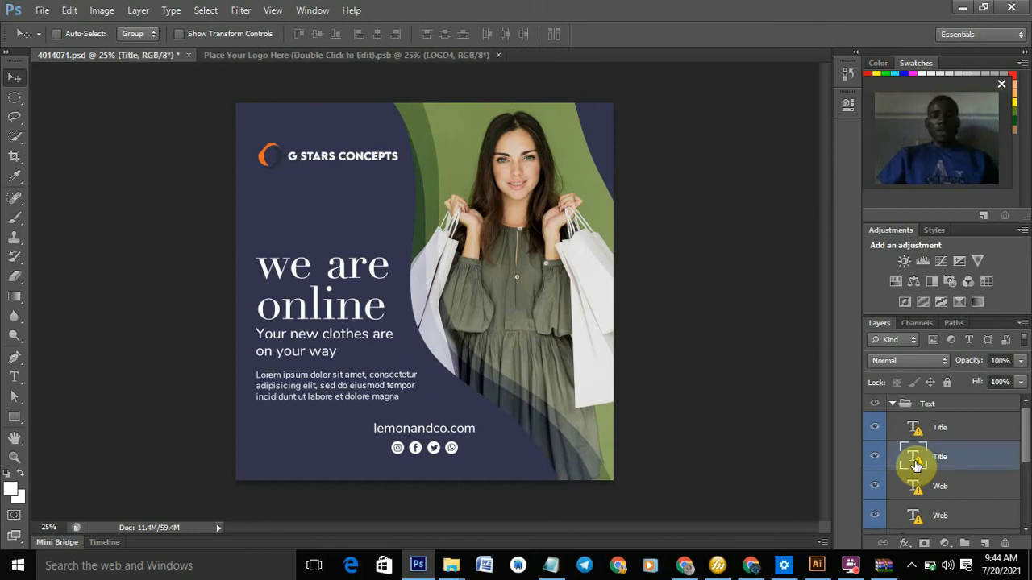
{"action": "double_click", "coordinate": [915, 466]}
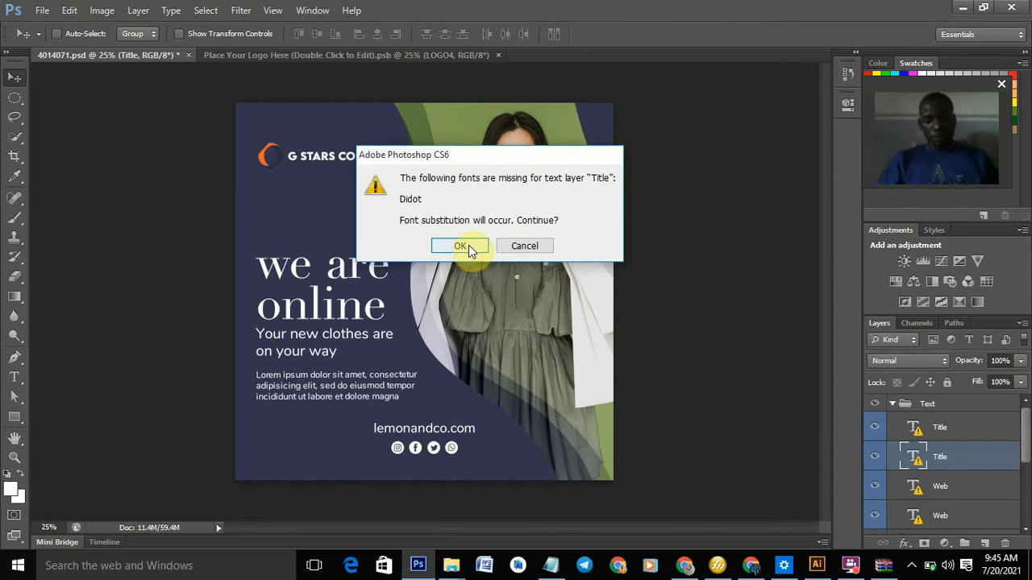
{"action": "left_click", "coordinate": [913, 567]}
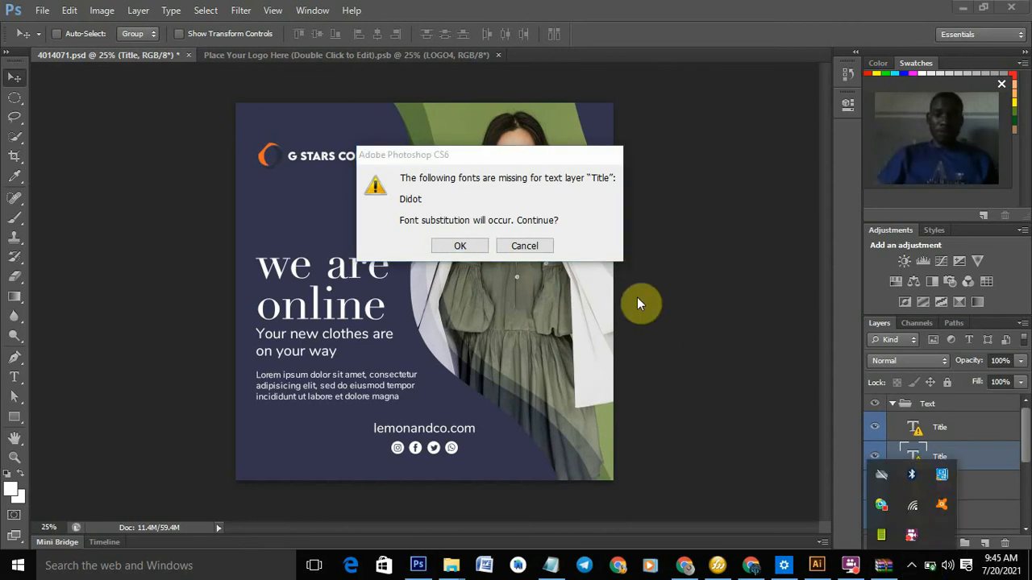
{"action": "left_click", "coordinate": [463, 249]}
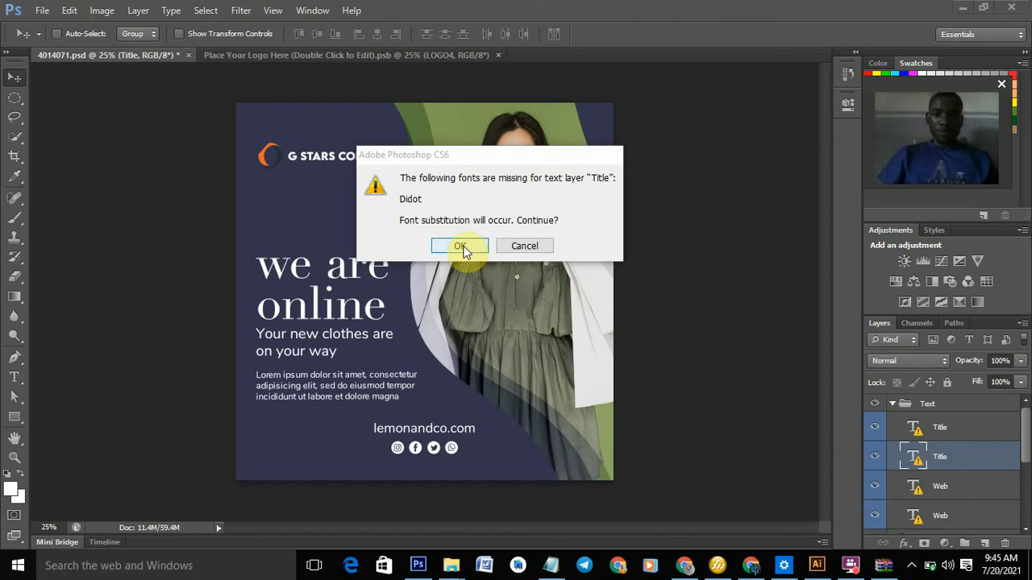
{"action": "left_click", "coordinate": [517, 248]}
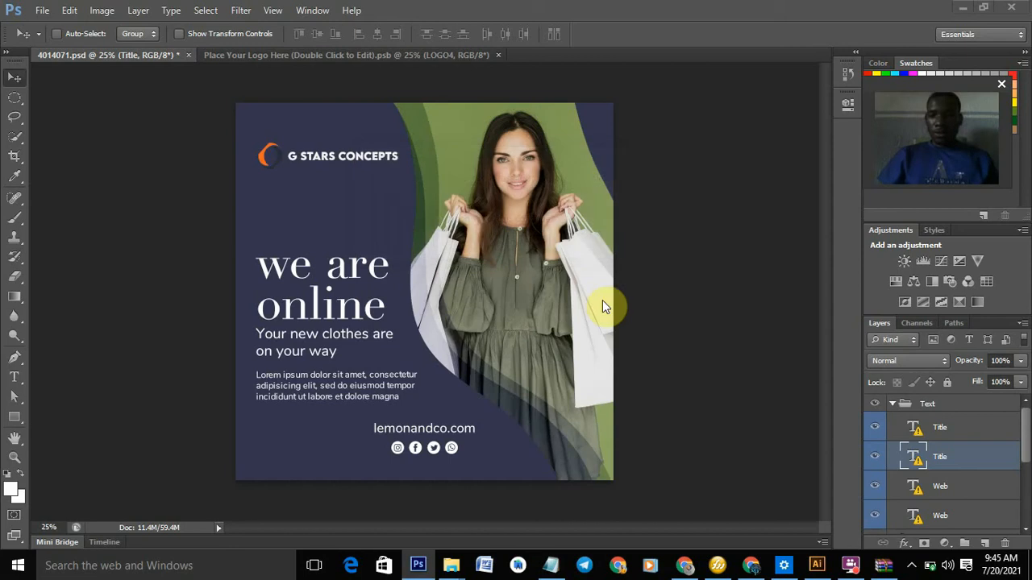
{"action": "double_click", "coordinate": [915, 458]}
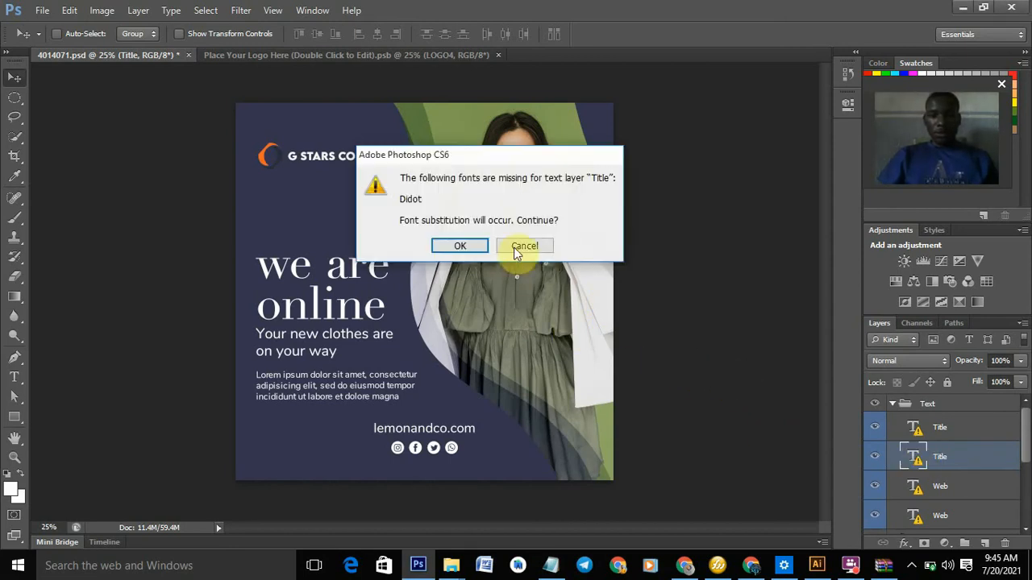
{"action": "left_click", "coordinate": [516, 248]}
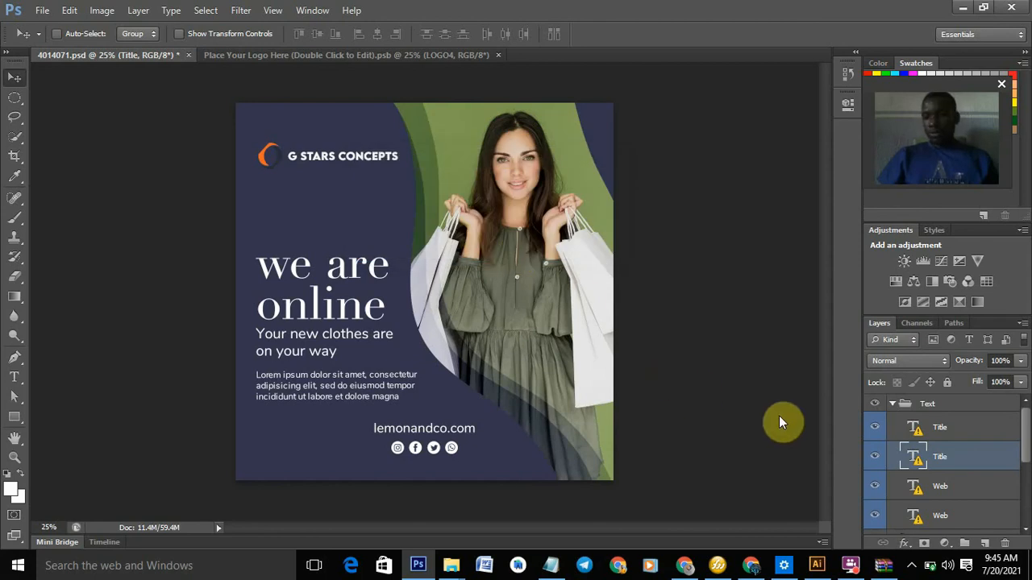
{"action": "double_click", "coordinate": [921, 463]}
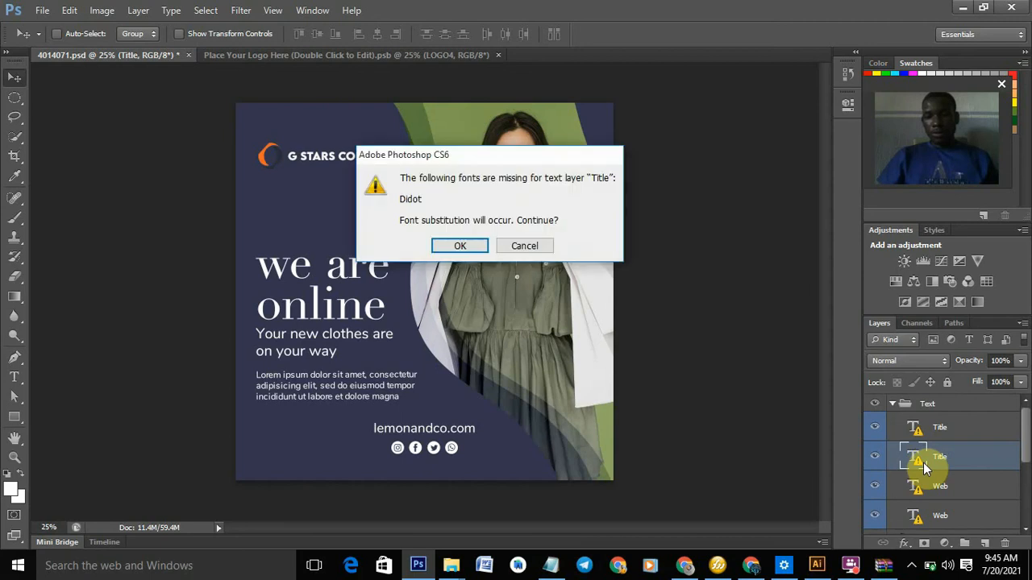
{"action": "left_click", "coordinate": [460, 246]}
{"action": "key", "text": "t"}
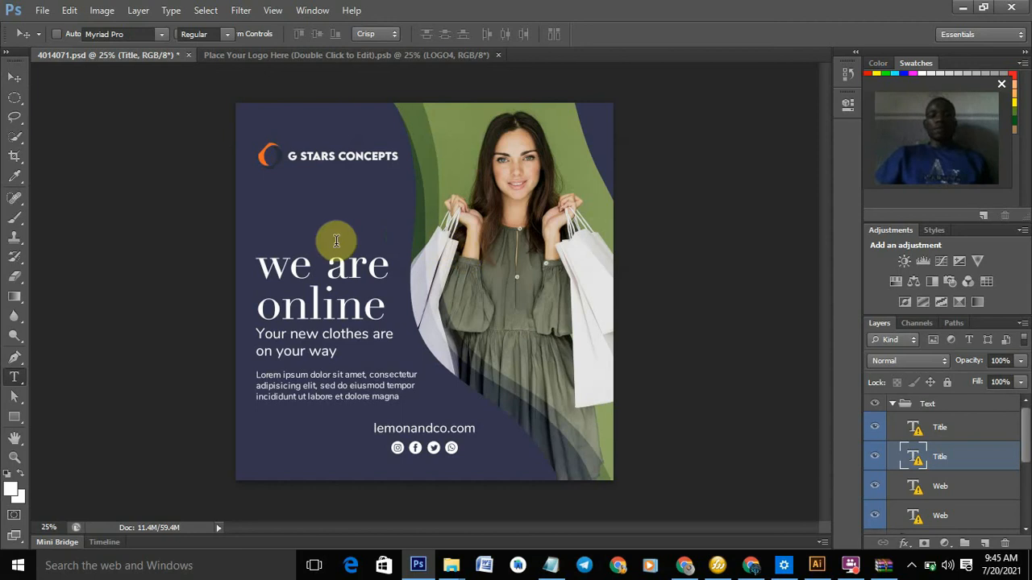
- Replace 'we are online' with '30%' and 'DISCOUNT' on two lines, then select both lines
{"action": "left_click_drag", "start_coordinate": [251, 252], "coordinate": [411, 295]}
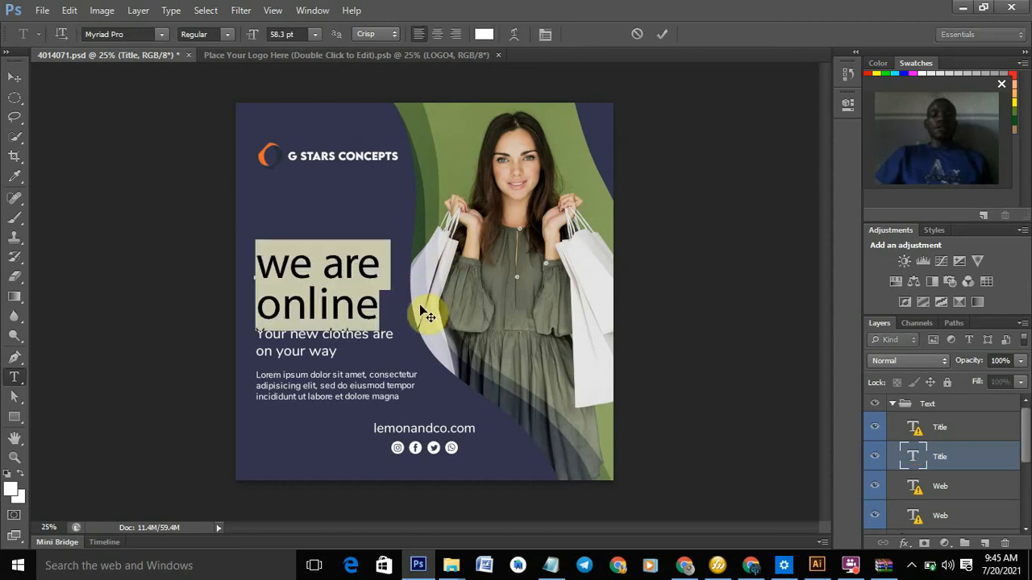
{"action": "left_click", "coordinate": [305, 242]}
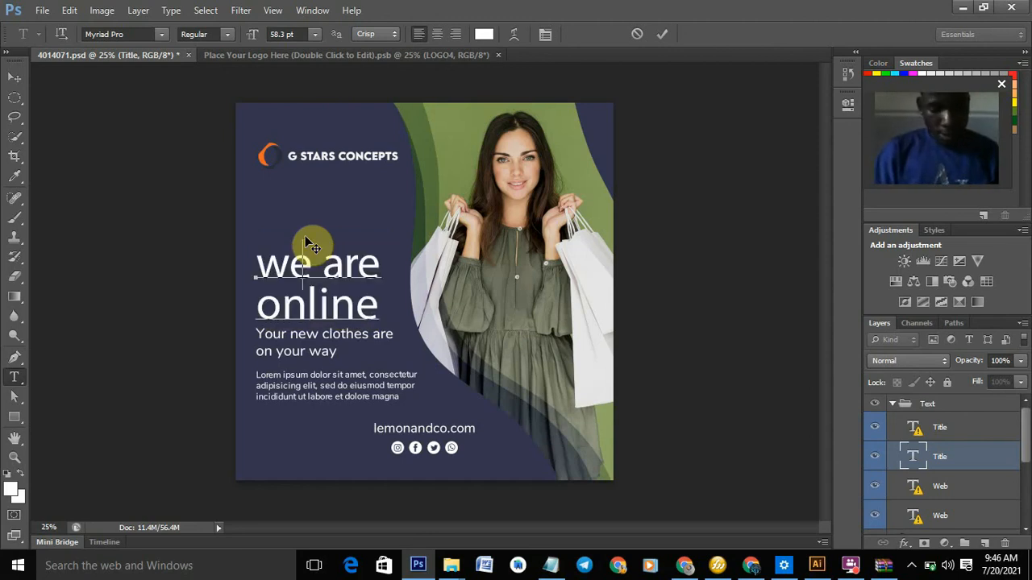
{"action": "key", "text": "ctrl+a"}
{"action": "type", "text": "30%"}
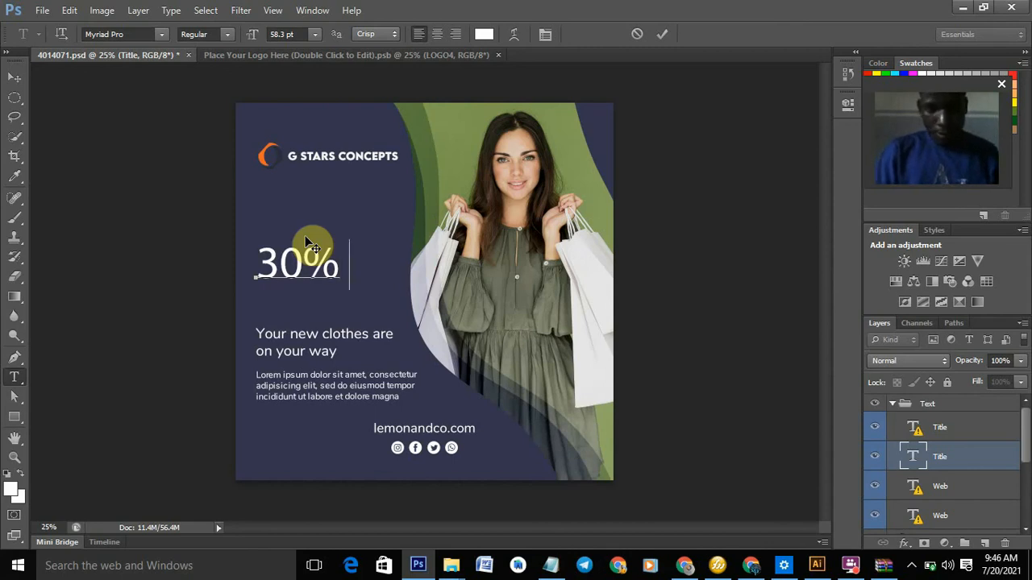
{"action": "key", "text": "Return"}
{"action": "type", "text": "DIS"}
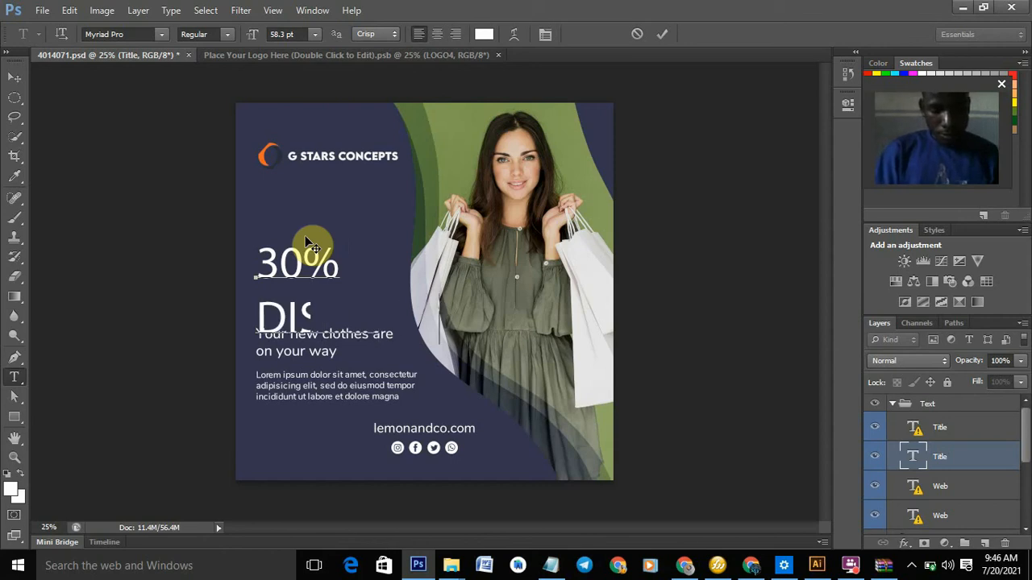
{"action": "type", "text": "COUNT"}
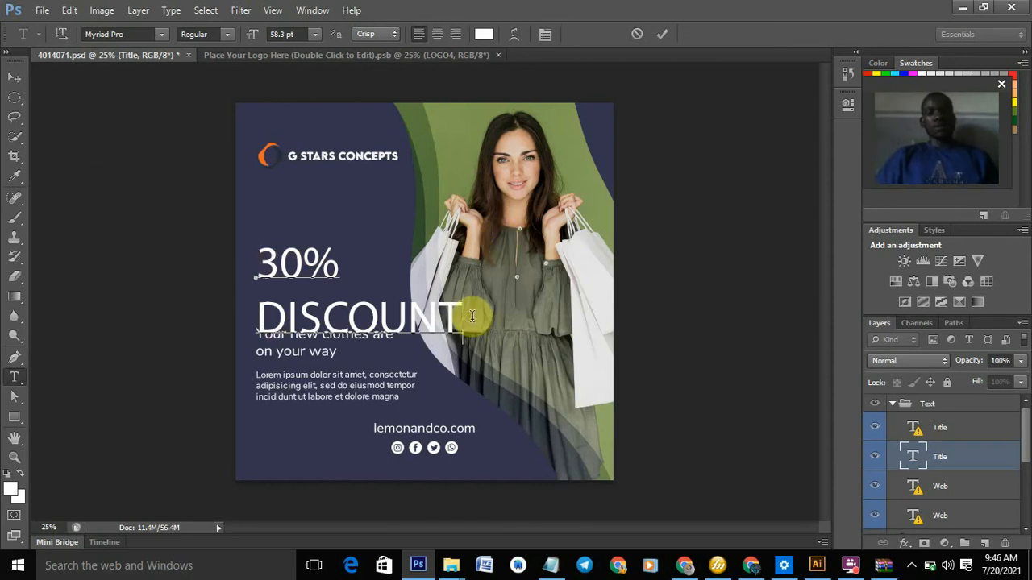
{"action": "left_click_drag", "start_coordinate": [315, 302], "coordinate": [249, 118]}
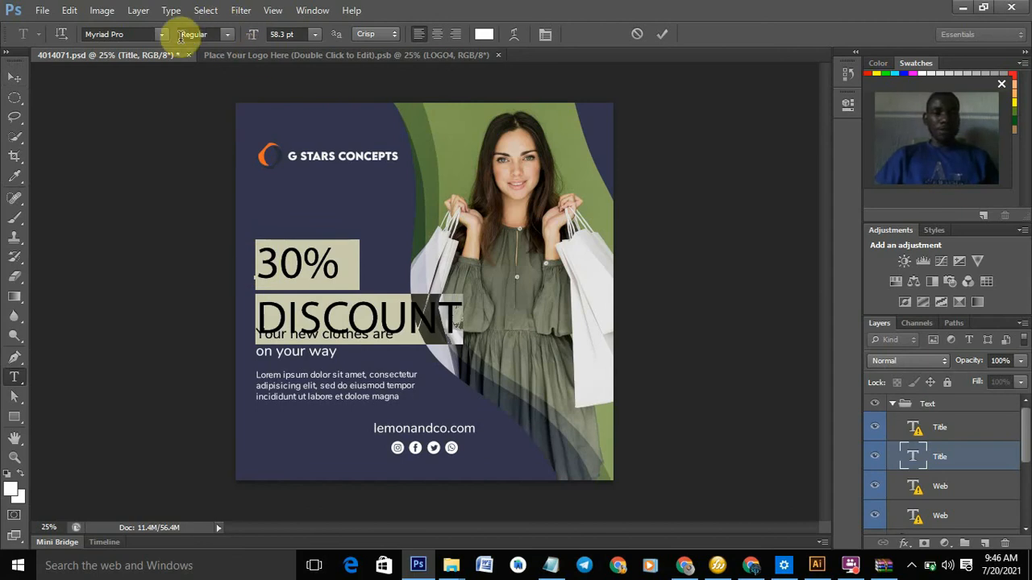
- Change the 30% DISCOUNT headline font from Myriad Pro Regular to News701 BT Bold
{"action": "left_click", "coordinate": [142, 34]}
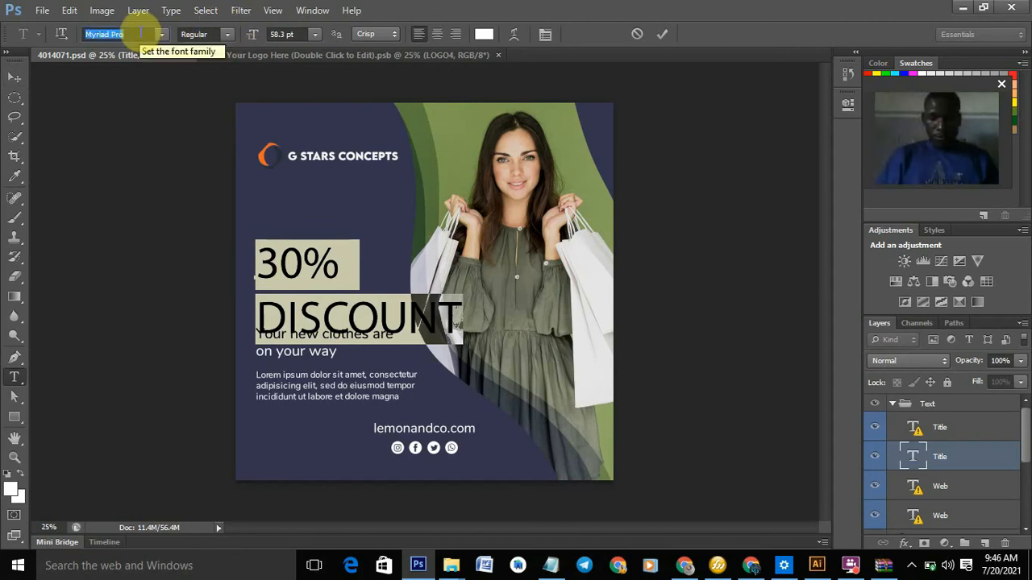
{"action": "scroll", "coordinate": [142, 33], "scroll_direction": "down", "scroll_amount": 1}
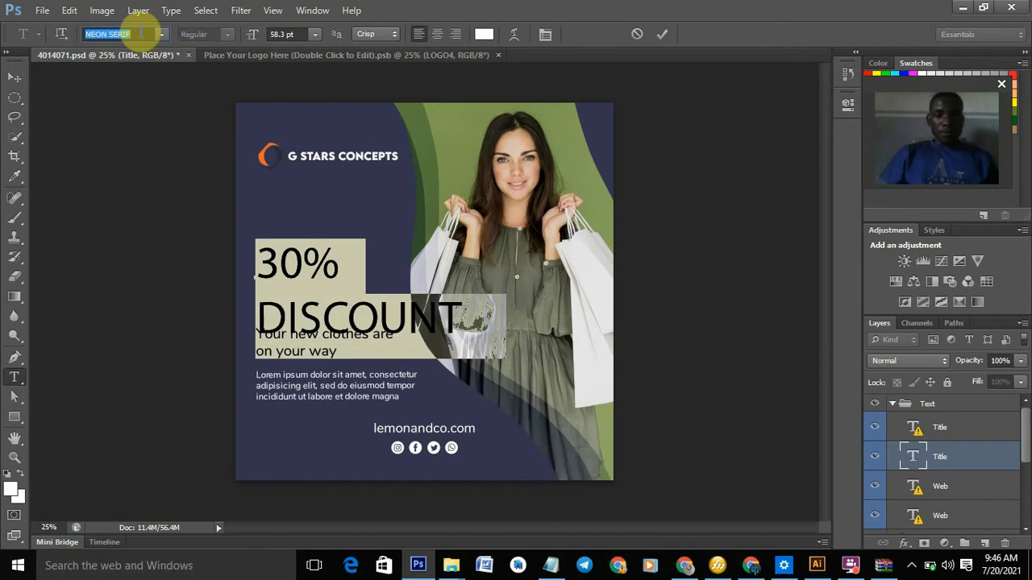
{"action": "scroll", "coordinate": [142, 34], "scroll_direction": "down", "scroll_amount": 1}
{"action": "scroll", "coordinate": [142, 34], "scroll_direction": "down", "scroll_amount": 1}
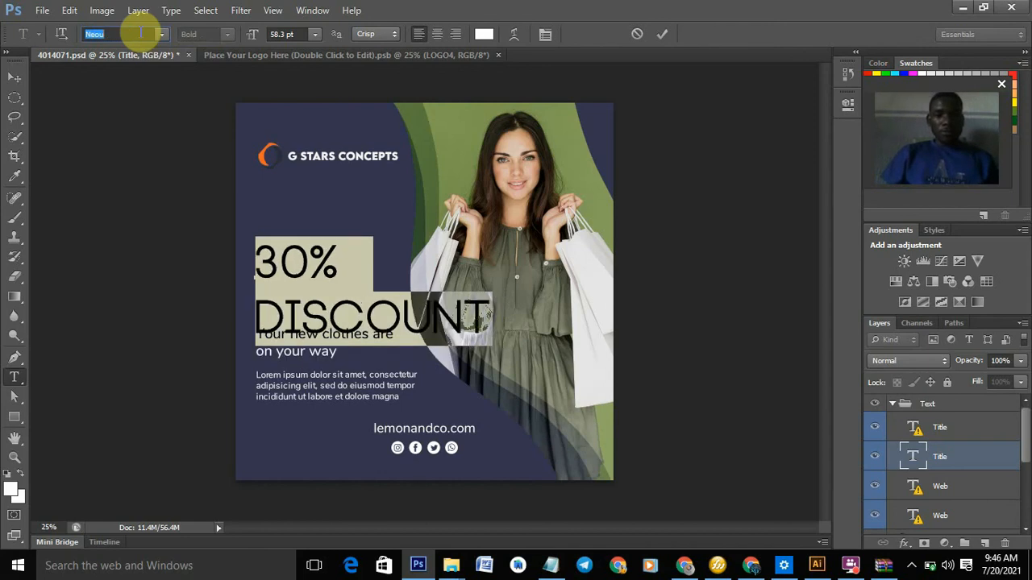
{"action": "scroll", "coordinate": [142, 34], "scroll_direction": "down", "scroll_amount": 1}
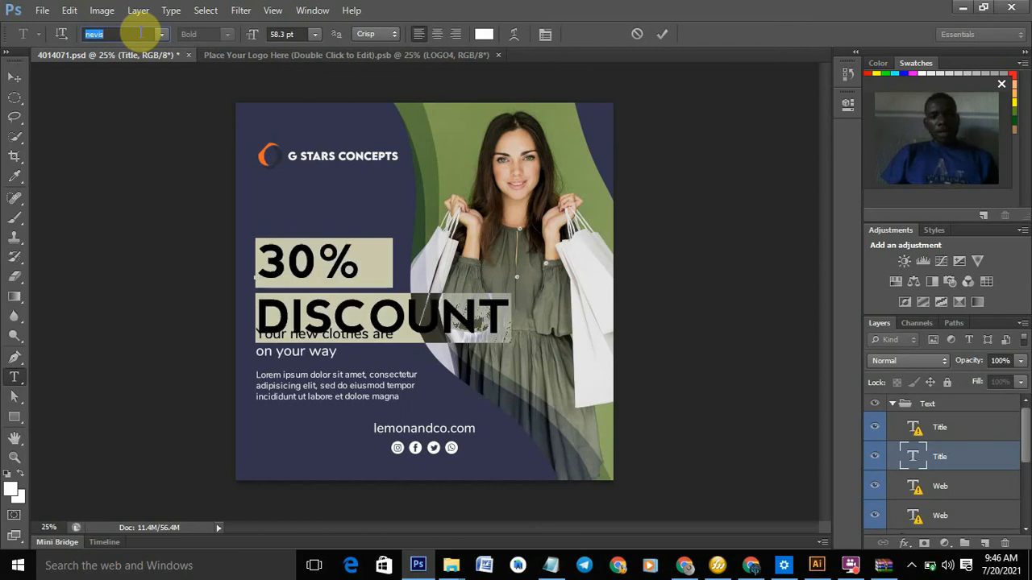
{"action": "scroll", "coordinate": [142, 34], "scroll_direction": "down", "scroll_amount": 1}
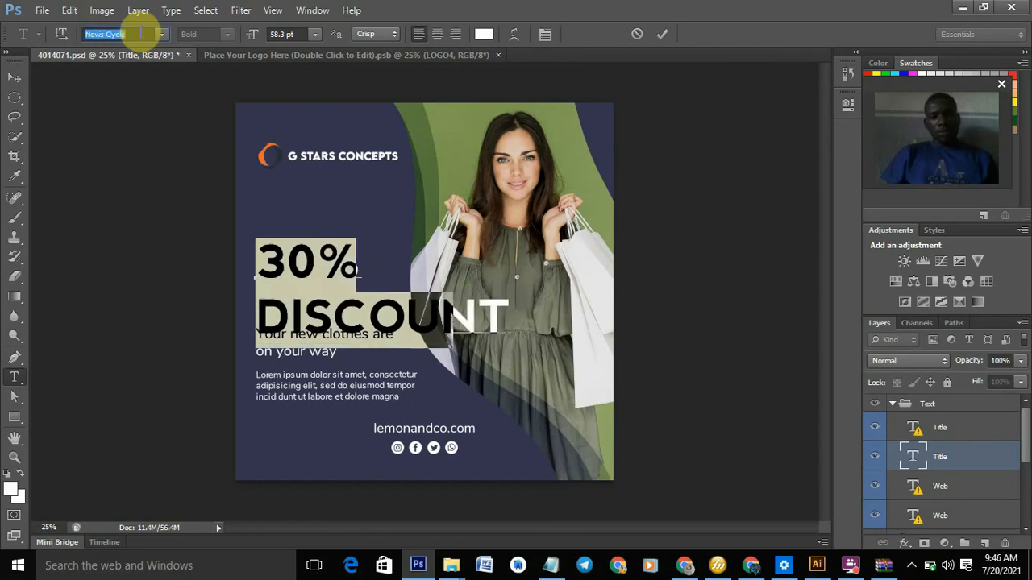
{"action": "scroll", "coordinate": [141, 34], "scroll_direction": "down", "scroll_amount": 1}
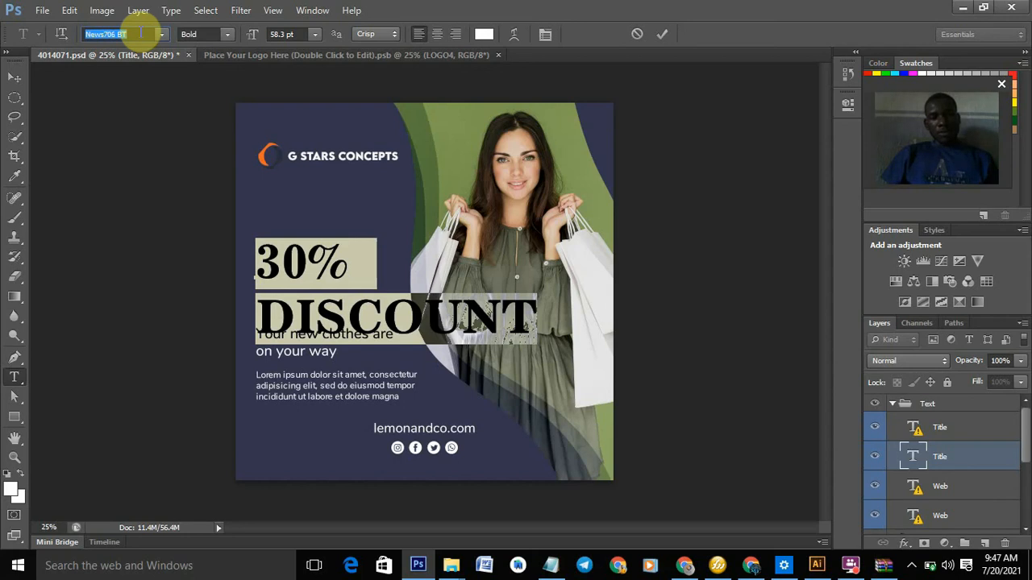
{"action": "key", "text": "Down"}
{"action": "key", "text": "Down"}
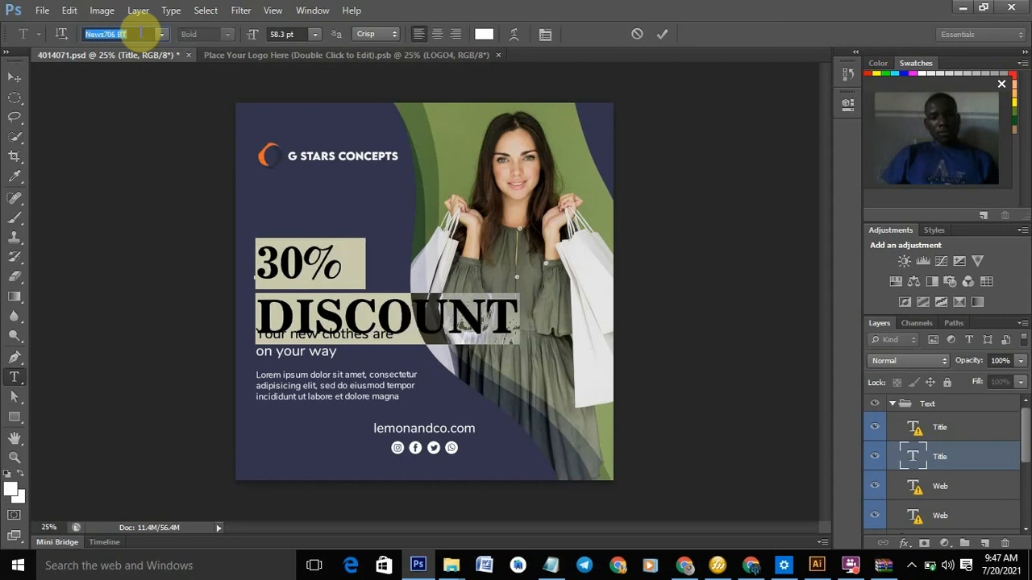
{"action": "key", "text": "Down"}
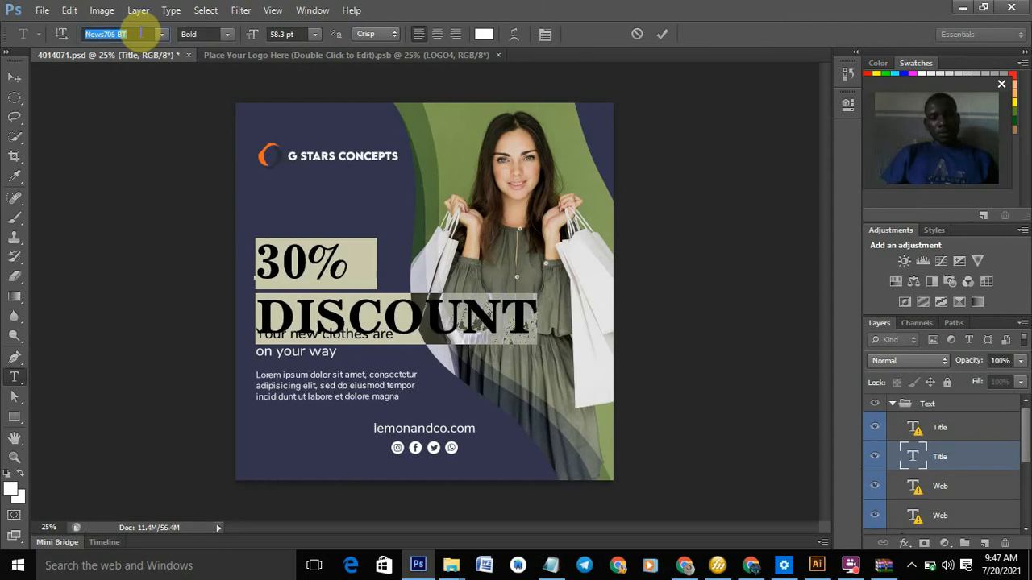
{"action": "key", "text": "Down"}
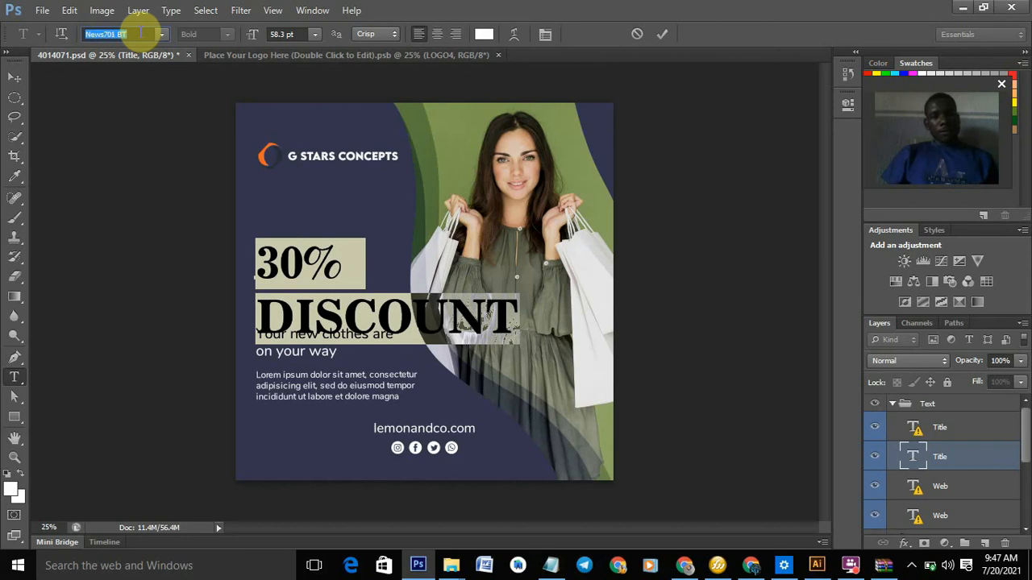
{"action": "key", "text": "Down"}
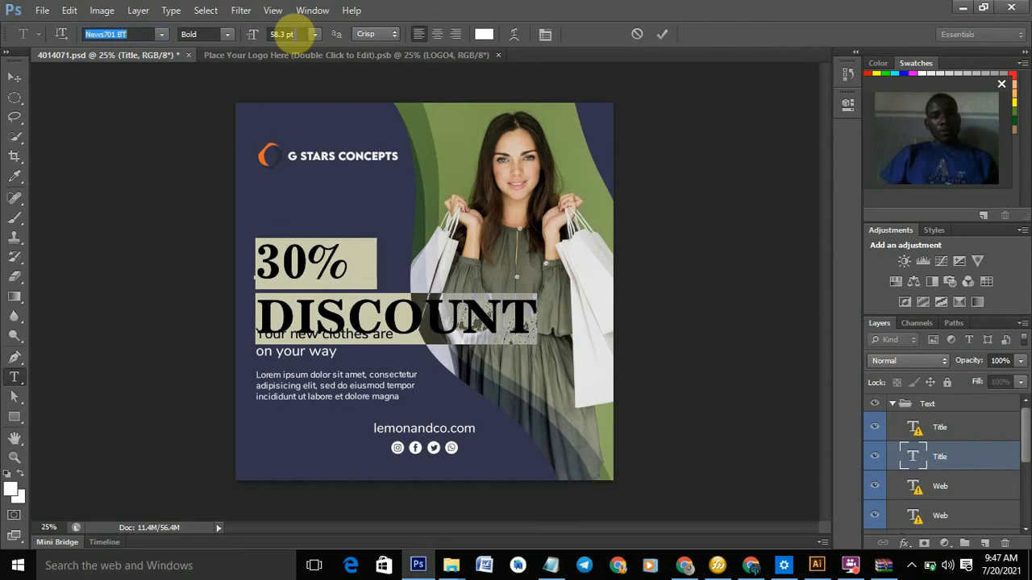
- Shrink the headline from 58.3 pt to 30.3 pt and commit the text edit
{"action": "left_click", "coordinate": [294, 34]}
{"action": "left_click_drag", "start_coordinate": [296, 34], "coordinate": [271, 33]}
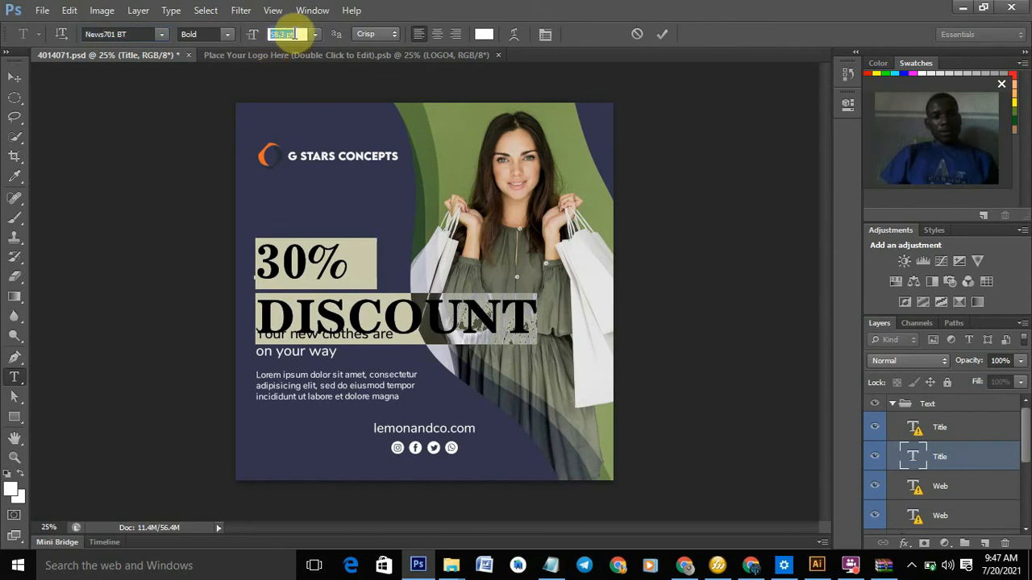
{"action": "left_click", "coordinate": [296, 33]}
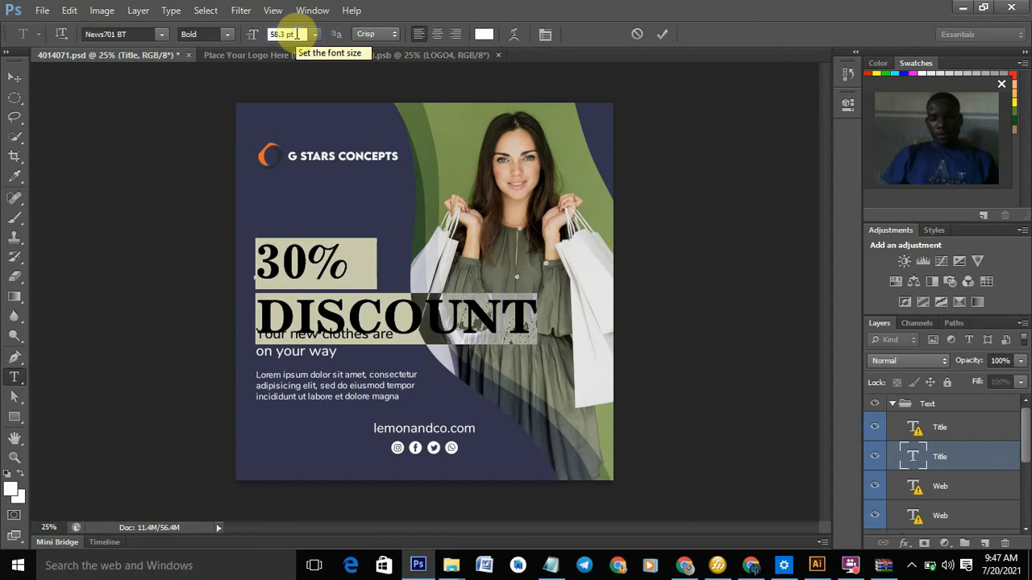
{"action": "key", "text": "Down"}
{"action": "key", "text": "Down"}
{"action": "key", "text": "Down"}
{"action": "key", "text": "Down"}
{"action": "key", "text": "Down"}
{"action": "key", "text": "Down"}
{"action": "key", "text": "Down"}
{"action": "key", "text": "Down"}
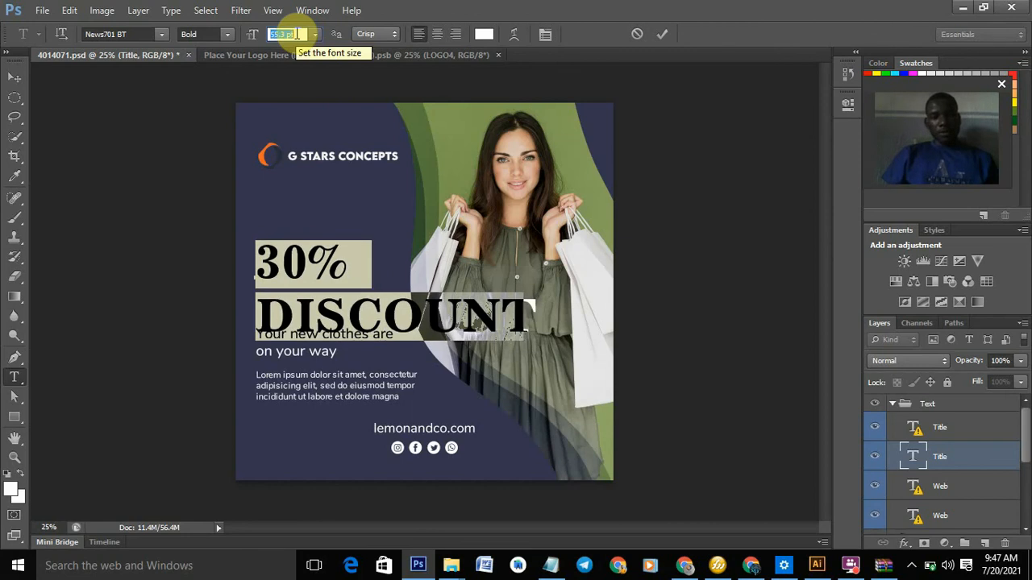
{"action": "key", "text": "Down"}
{"action": "key", "text": "Down"}
{"action": "key", "text": "Down"}
{"action": "key", "text": "Down"}
{"action": "key", "text": "Down"}
{"action": "key", "text": "Down"}
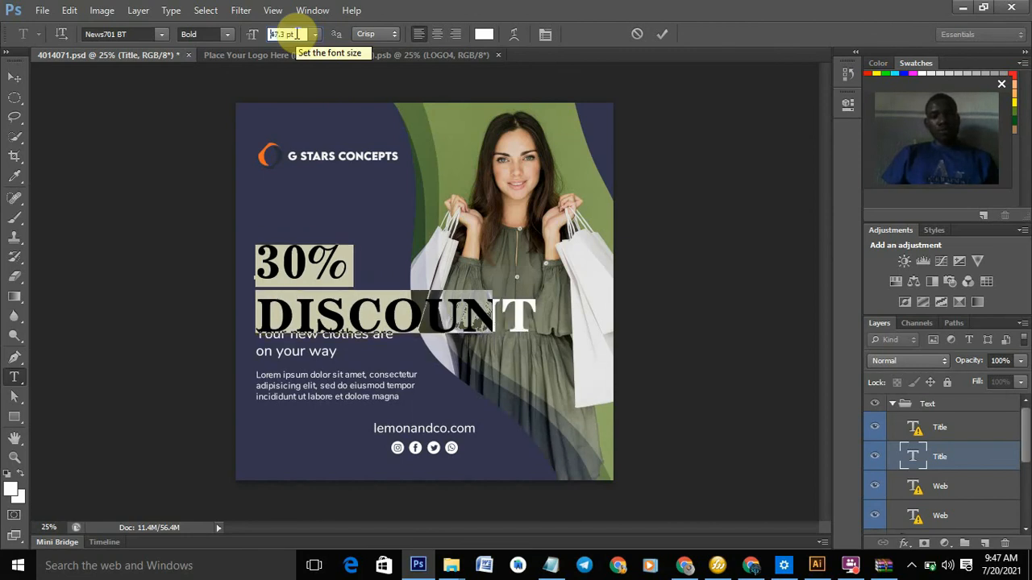
{"action": "key", "text": "Down"}
{"action": "key", "text": "Down"}
{"action": "key", "text": "Down"}
{"action": "key", "text": "Down"}
{"action": "key", "text": "Down"}
{"action": "key", "text": "Down"}
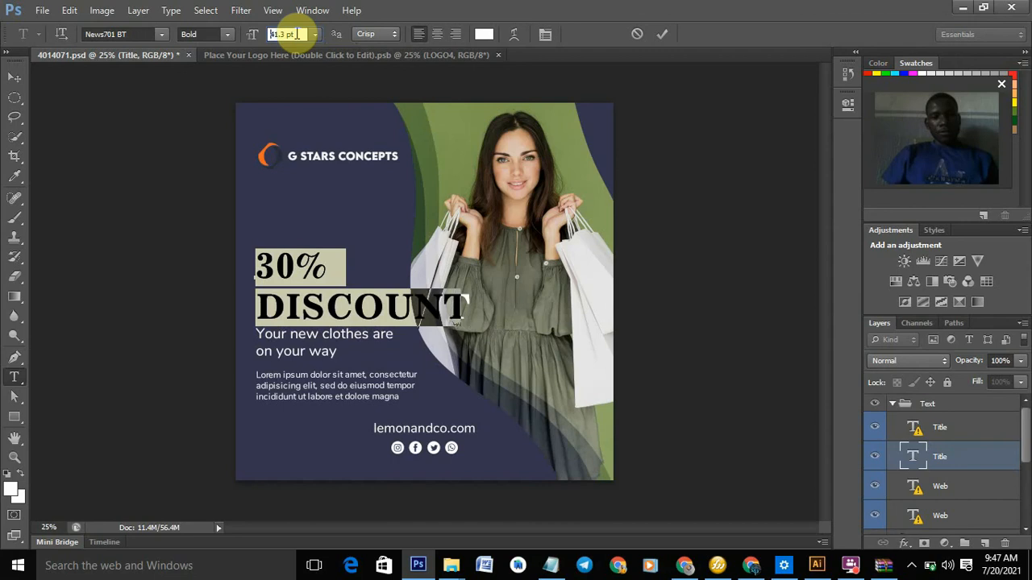
{"action": "key", "text": "Down"}
{"action": "key", "text": "Down"}
{"action": "key", "text": "Down"}
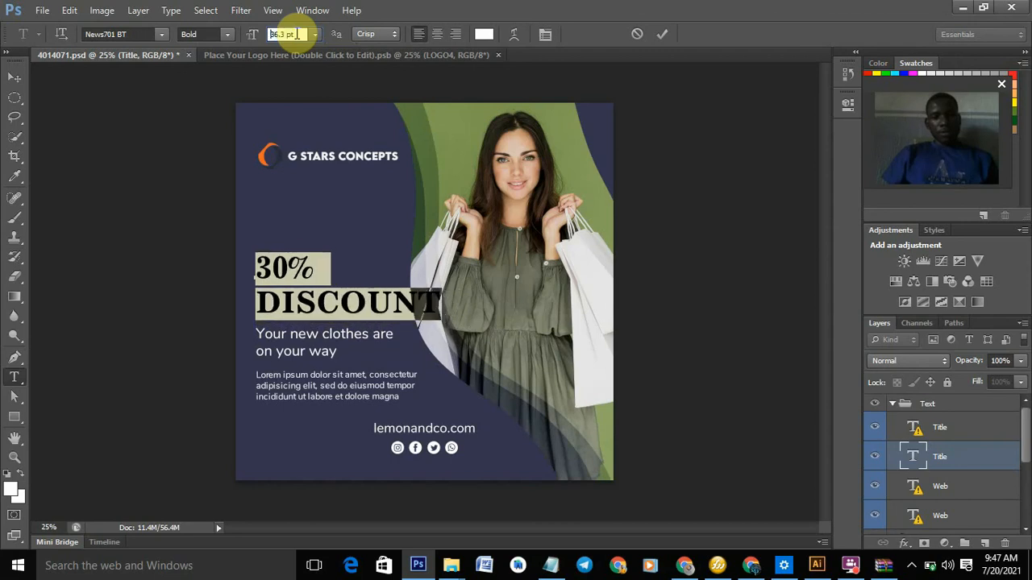
{"action": "key", "text": "Down"}
{"action": "key", "text": "Down"}
{"action": "key", "text": "Down"}
{"action": "key", "text": "Down"}
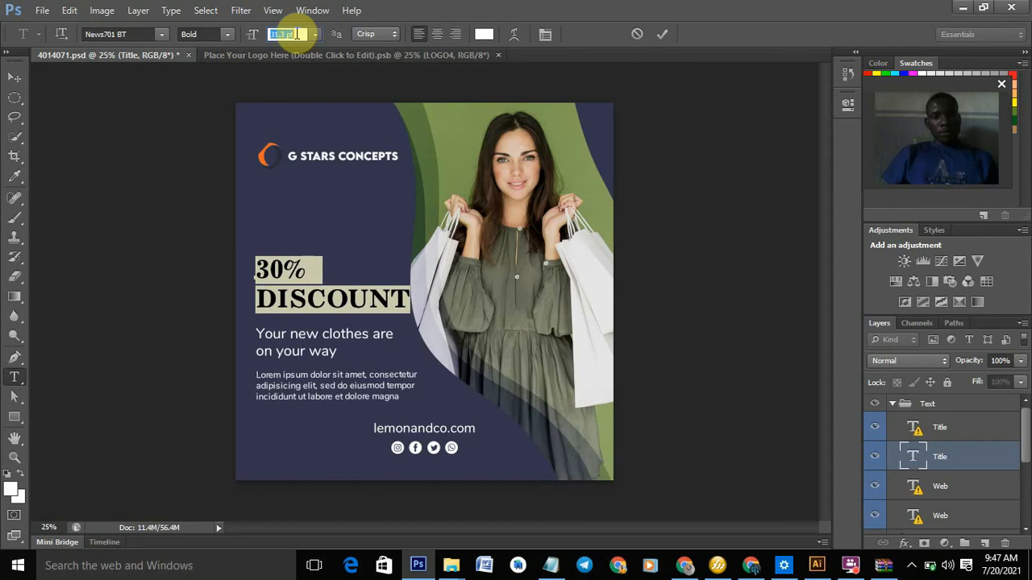
{"action": "key", "text": "Down"}
{"action": "key", "text": "Down"}
{"action": "key", "text": "Down"}
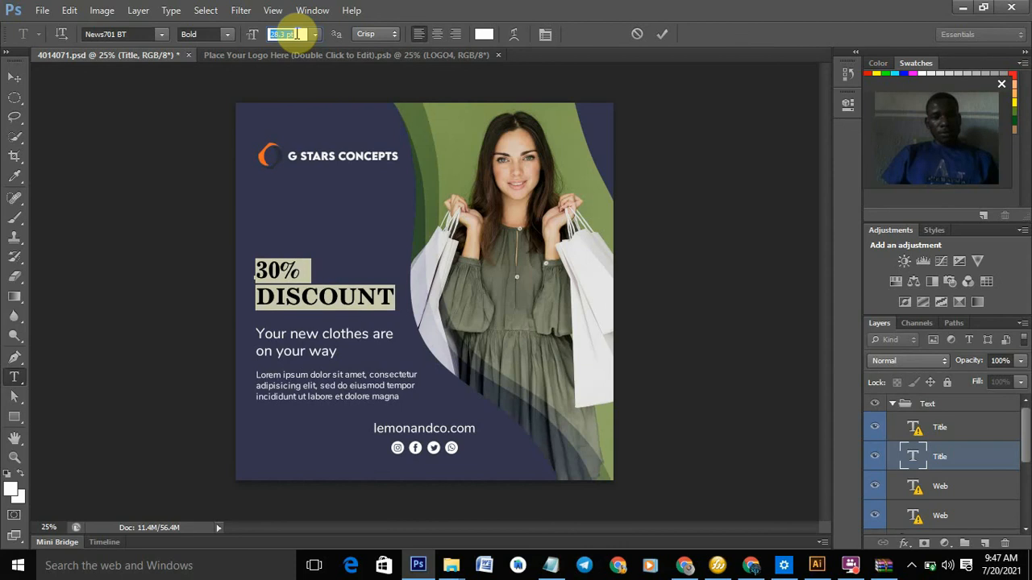
{"action": "key", "text": "Up"}
{"action": "key", "text": "Up"}
{"action": "key", "text": "Up"}
{"action": "key", "text": "Up"}
{"action": "key", "text": "Up"}
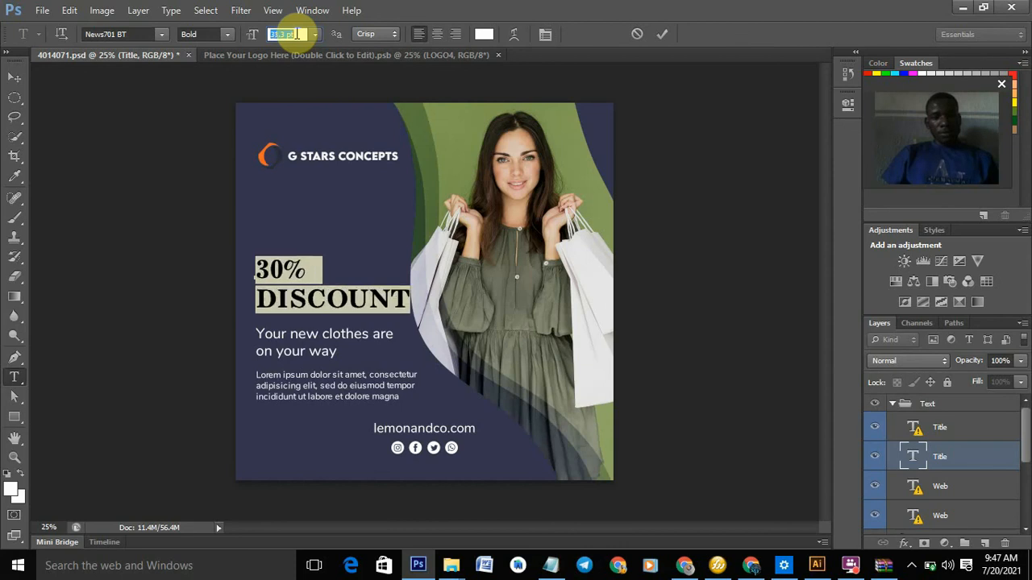
{"action": "key", "text": "Down"}
{"action": "key", "text": "Down"}
{"action": "key", "text": "Down"}
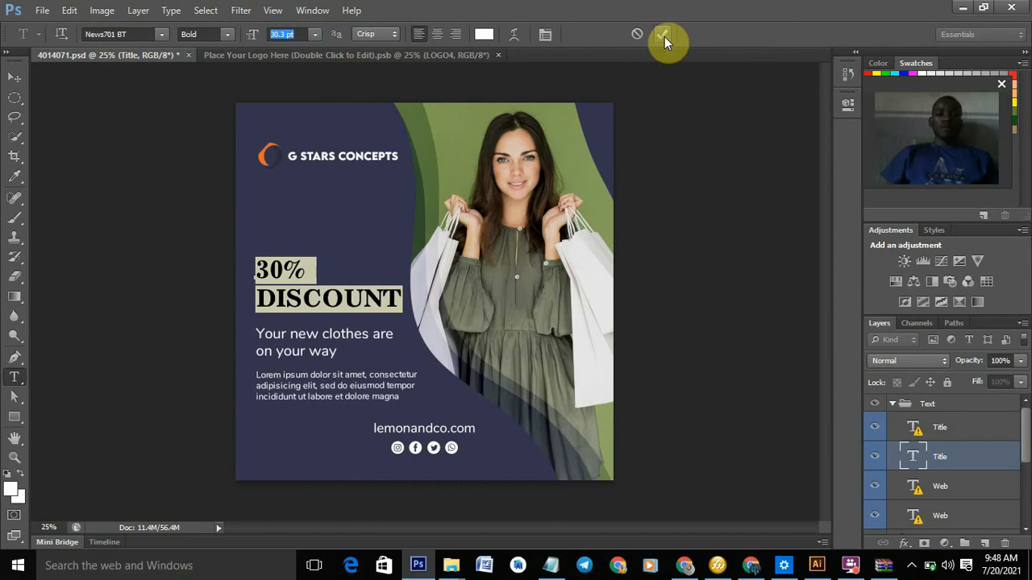
{"action": "key", "text": "v"}
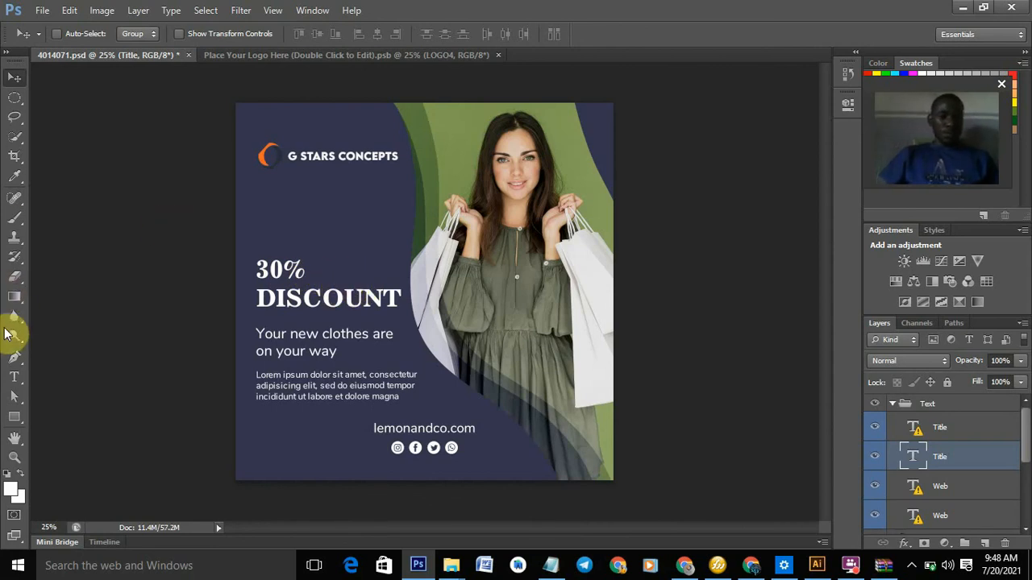
- Put the caret in the 30% line and try the paragraph alignments, ending right-aligned
{"action": "left_click", "coordinate": [14, 378]}
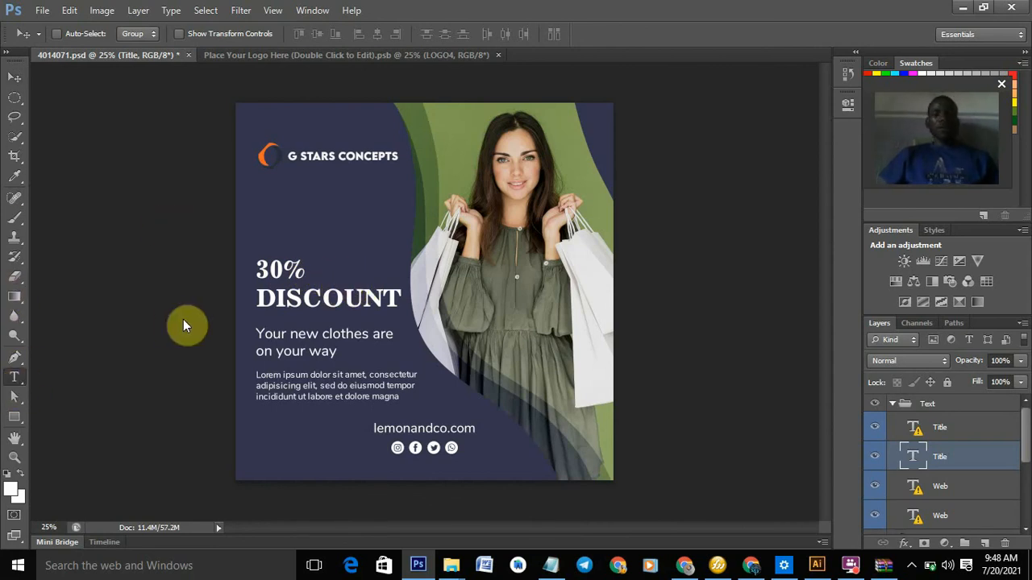
{"action": "left_click", "coordinate": [300, 287]}
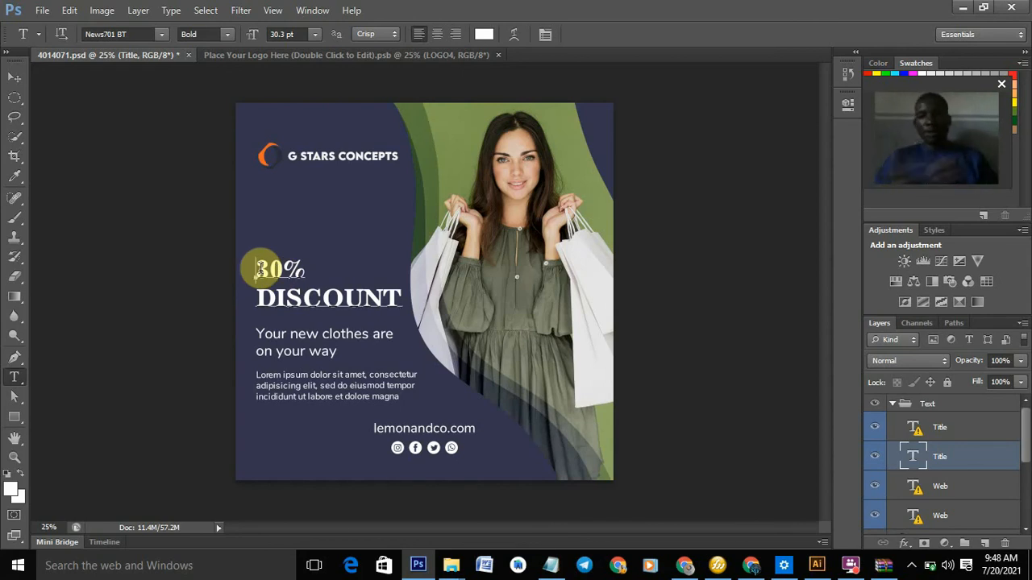
{"action": "left_click", "coordinate": [258, 268]}
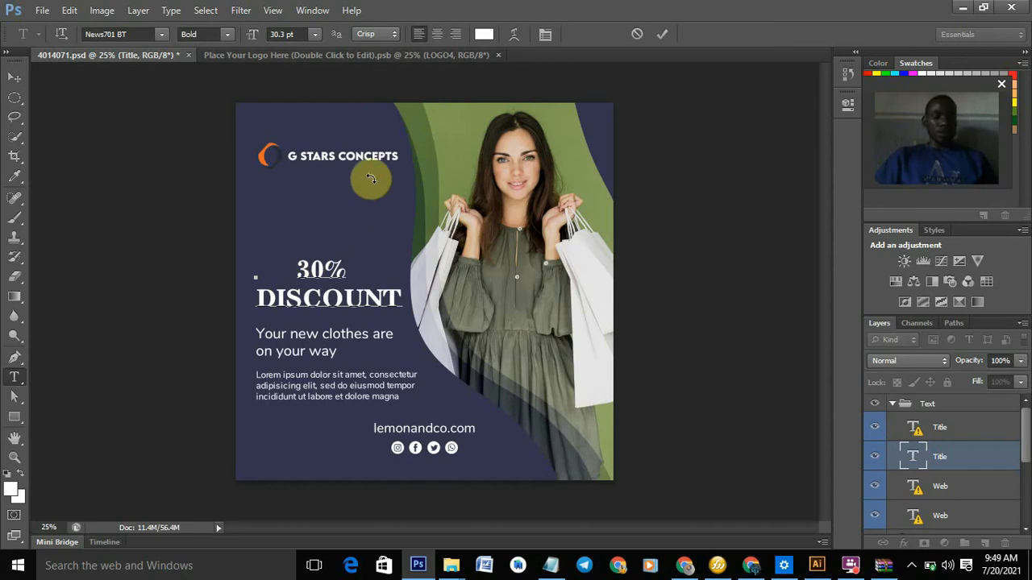
{"action": "key", "text": "ctrl"}
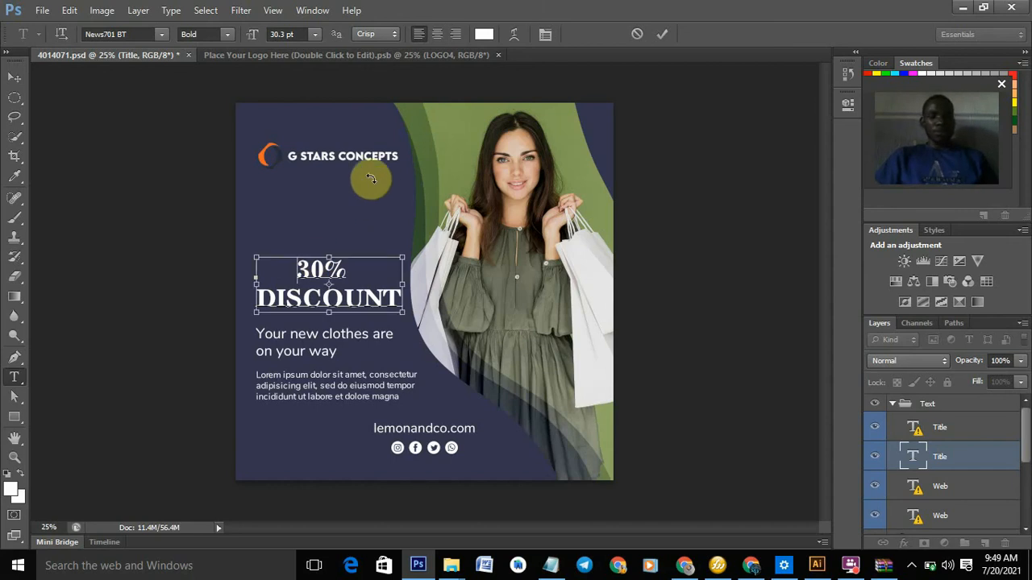
{"action": "key", "text": "ctrl+shift+l"}
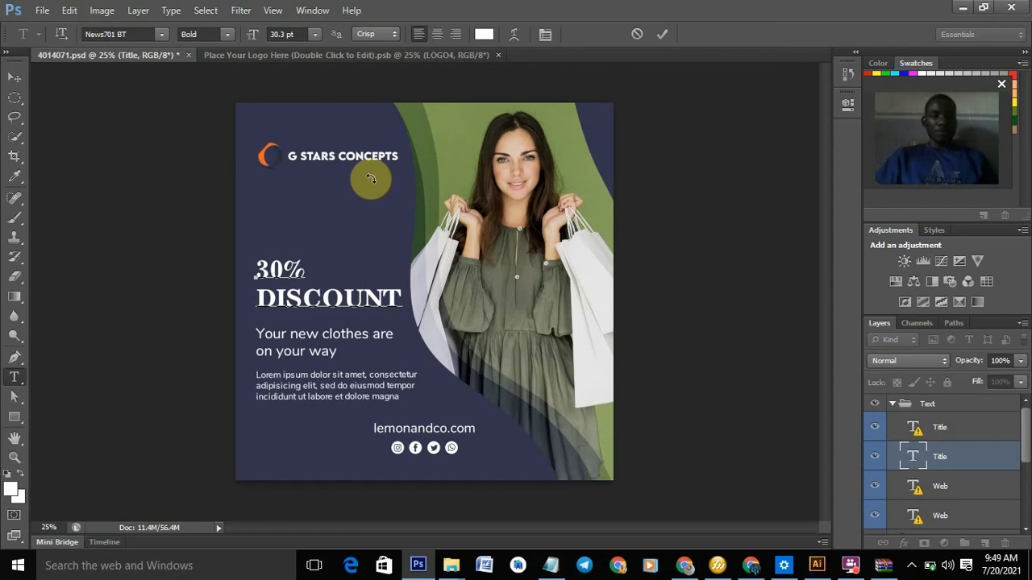
{"action": "left_click", "coordinate": [439, 39]}
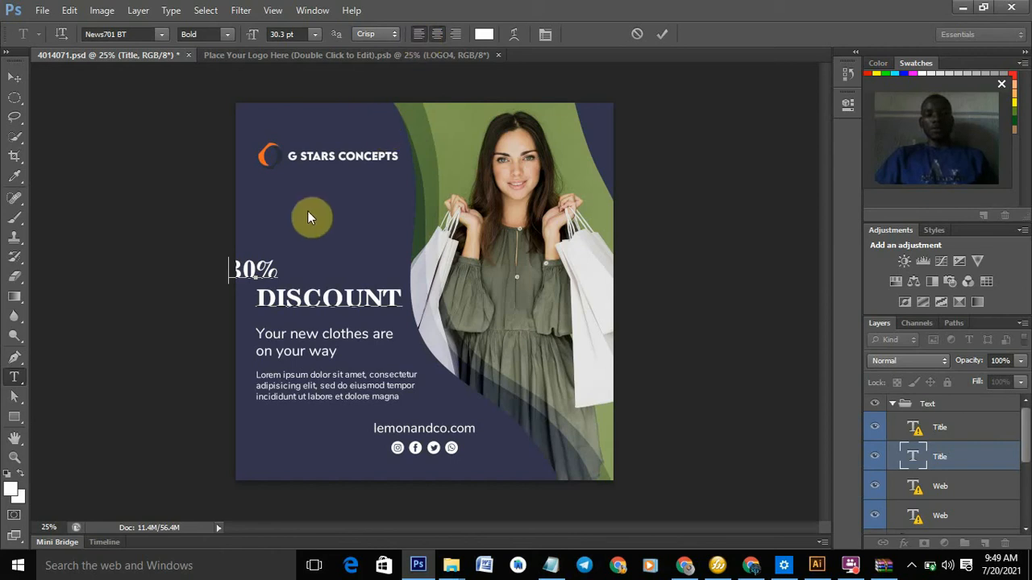
- Adjust the 30% line's alignment, then select it and enlarge it to 56.3 pt
{"action": "key", "text": "ctrl+shift+c"}
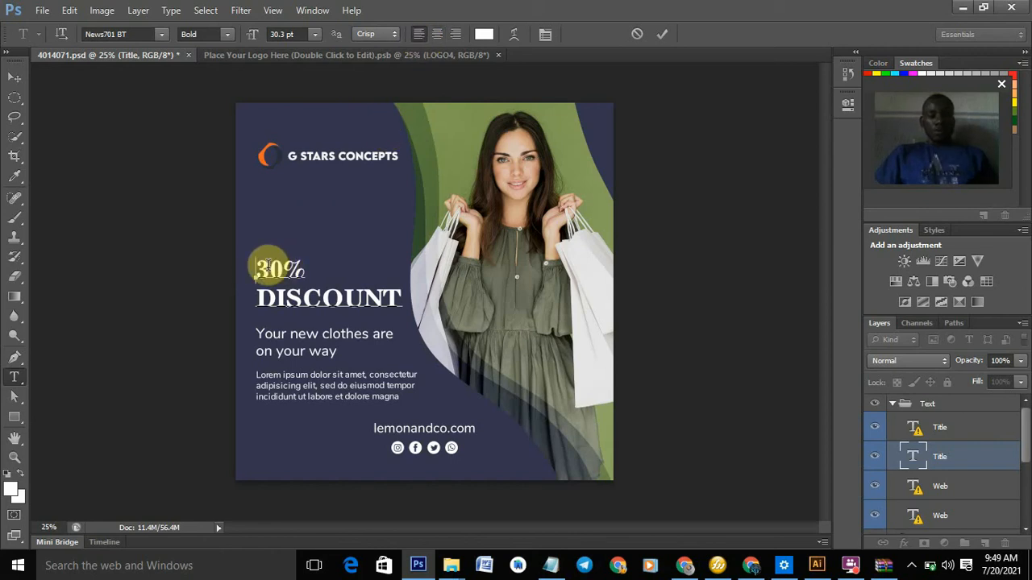
{"action": "key", "text": "ctrl+shift+l"}
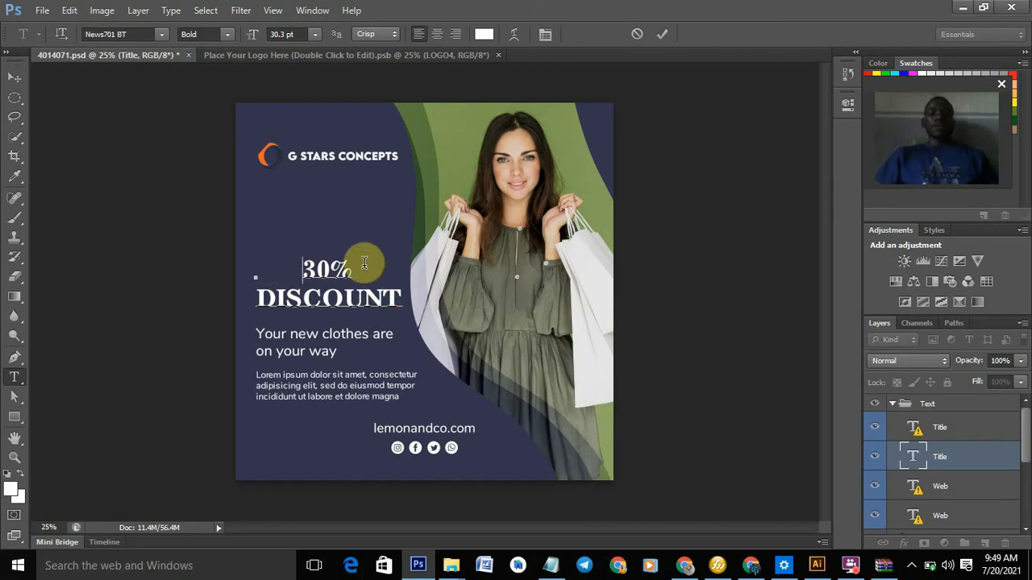
{"action": "left_click_drag", "start_coordinate": [358, 270], "coordinate": [308, 270]}
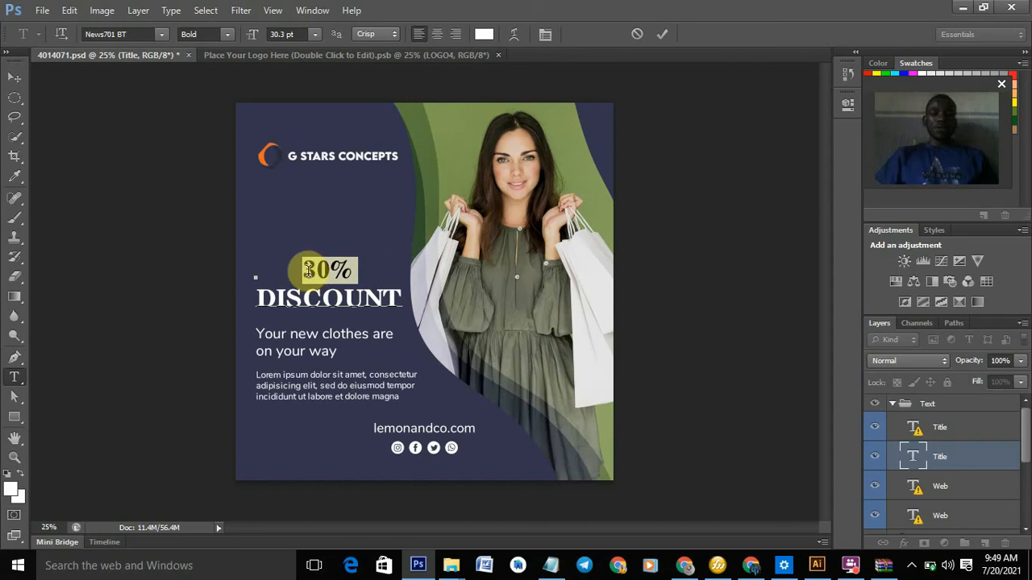
{"action": "left_click", "coordinate": [292, 34]}
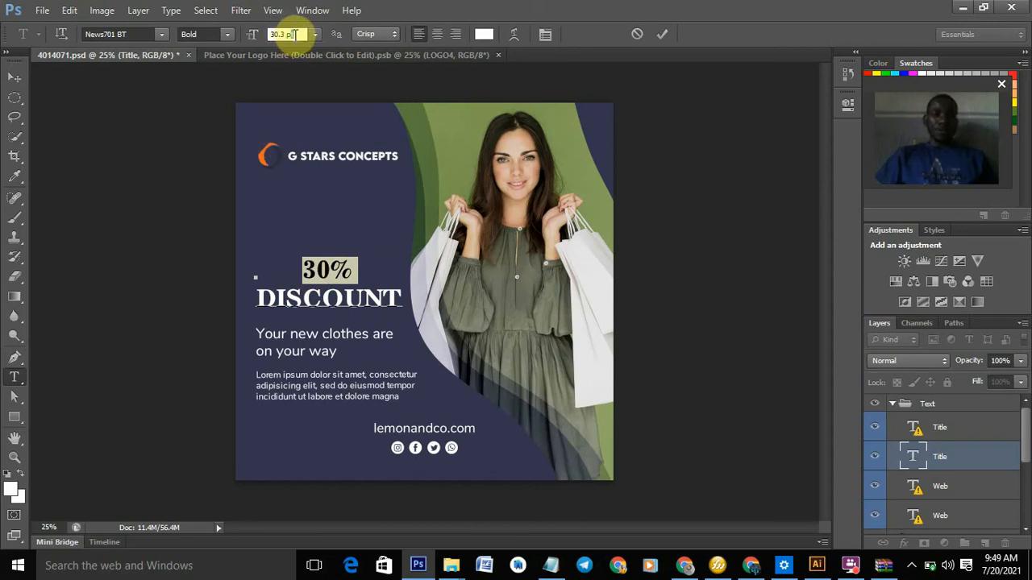
{"action": "key", "text": "Up"}
{"action": "key", "text": "Up"}
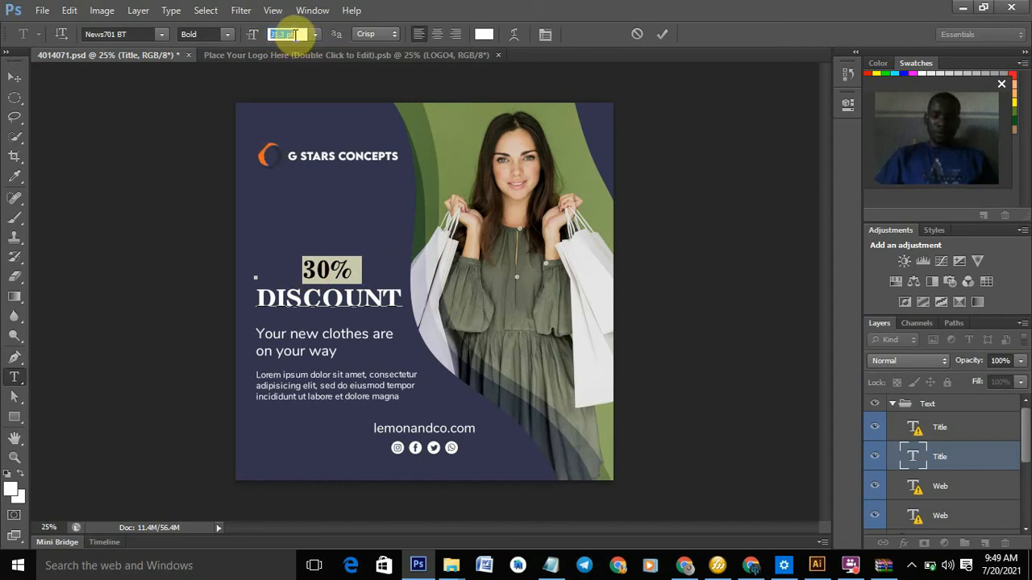
{"action": "key", "text": "Up"}
{"action": "key", "text": "Up"}
{"action": "key", "text": "Up"}
{"action": "key", "text": "Up"}
{"action": "key", "text": "Up"}
{"action": "key", "text": "Up"}
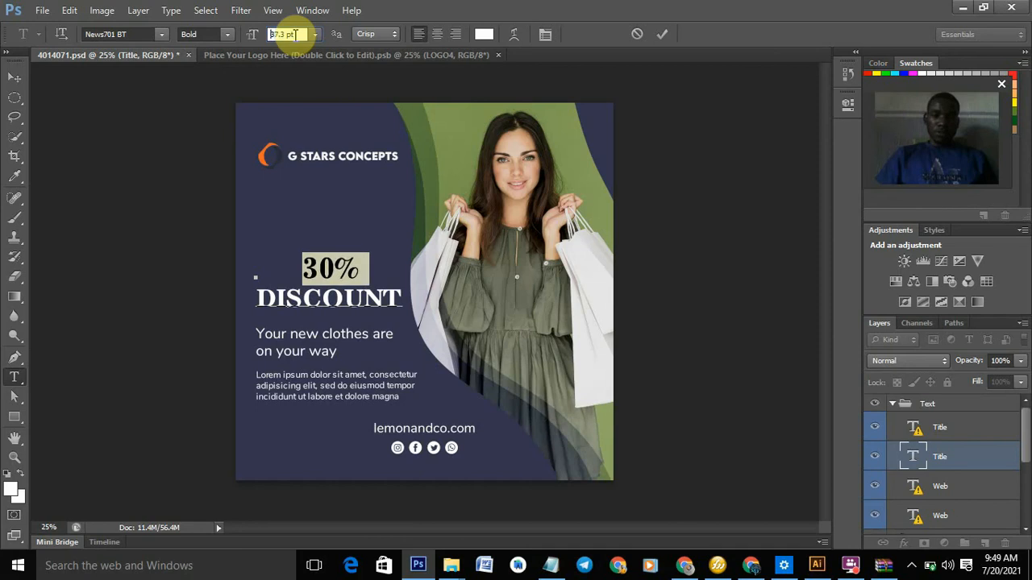
{"action": "key", "text": "Up"}
{"action": "key", "text": "Up"}
{"action": "key", "text": "Up"}
{"action": "key", "text": "Up"}
{"action": "key", "text": "Up"}
{"action": "key", "text": "Up"}
{"action": "key", "text": "Up"}
{"action": "key", "text": "Up"}
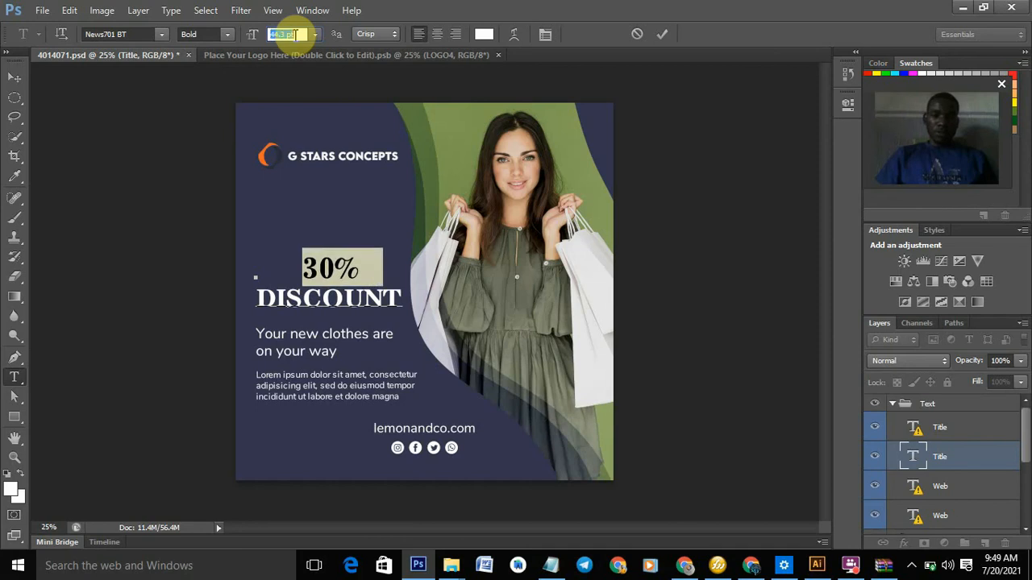
{"action": "key", "text": "Up"}
{"action": "key", "text": "Up"}
{"action": "key", "text": "Up"}
{"action": "key", "text": "Up"}
{"action": "key", "text": "Up"}
{"action": "key", "text": "Up"}
{"action": "key", "text": "Up"}
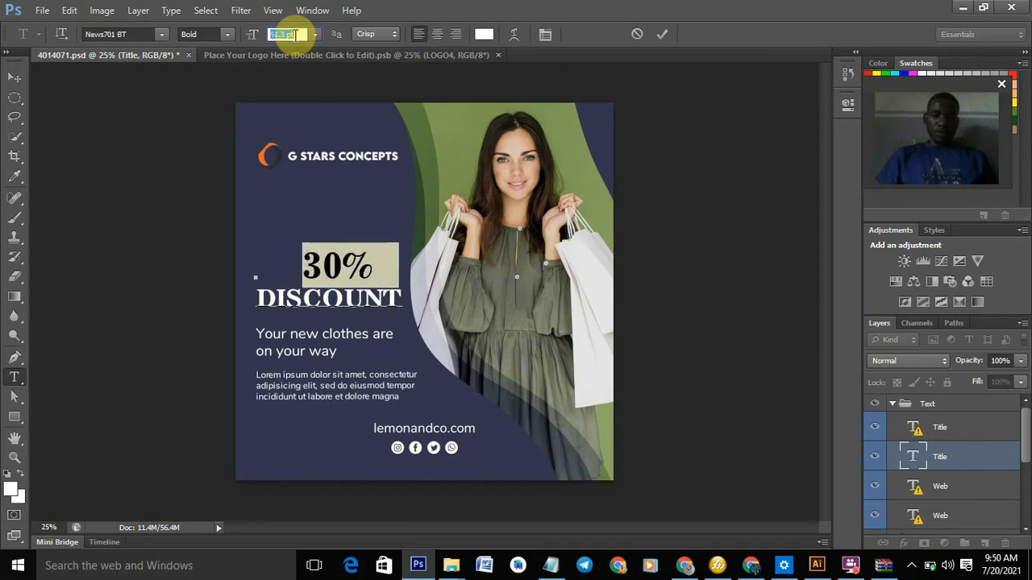
{"action": "key", "text": "Up"}
{"action": "key", "text": "Up"}
{"action": "key", "text": "Up"}
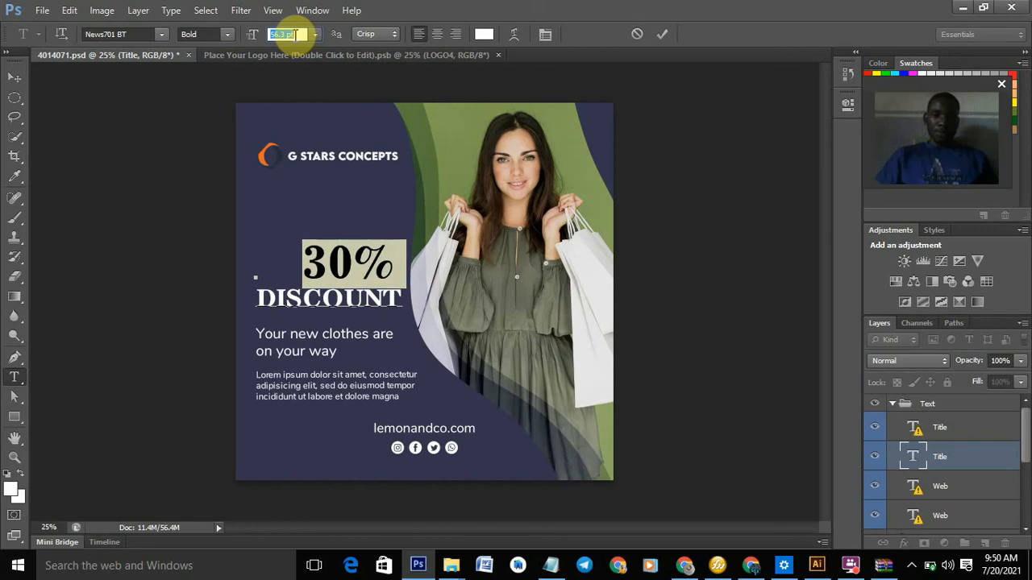
{"action": "left_click", "coordinate": [295, 34]}
- Delete the leading space before 30% and commit the headline edit
{"action": "left_click", "coordinate": [301, 262]}
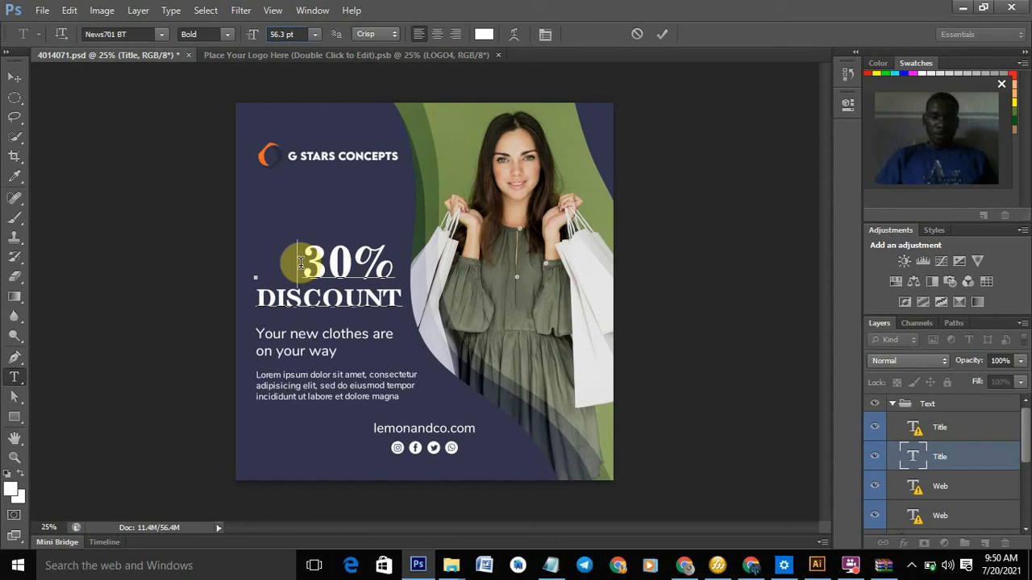
{"action": "key", "text": "Left"}
{"action": "key", "text": "Delete"}
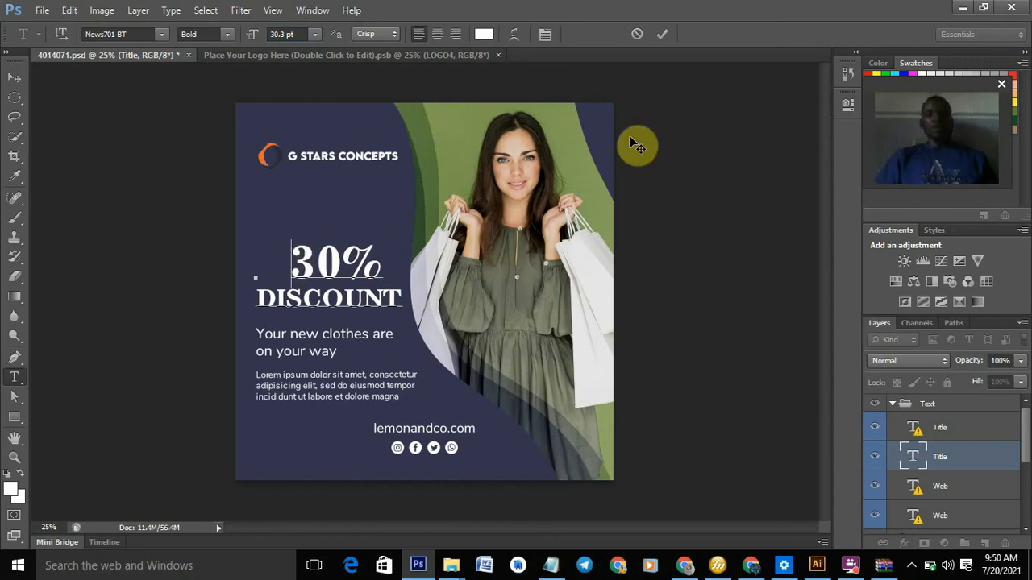
{"action": "left_click", "coordinate": [663, 34]}
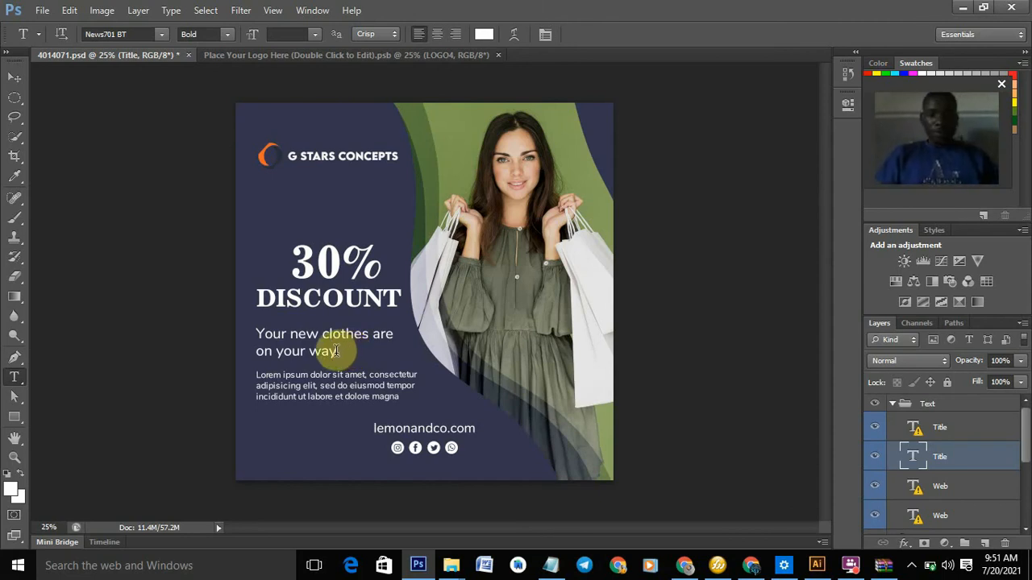
{"action": "left_click_drag", "start_coordinate": [305, 351], "coordinate": [336, 353]}
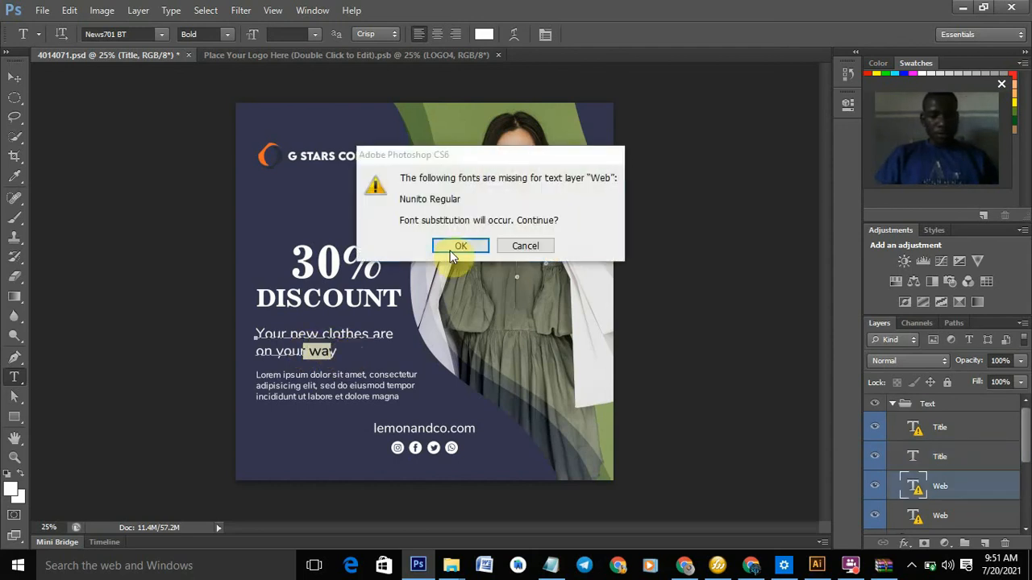
- Accept the substitute font and select the 'Your new clothes are on your way' subline
{"action": "left_click", "coordinate": [461, 244]}
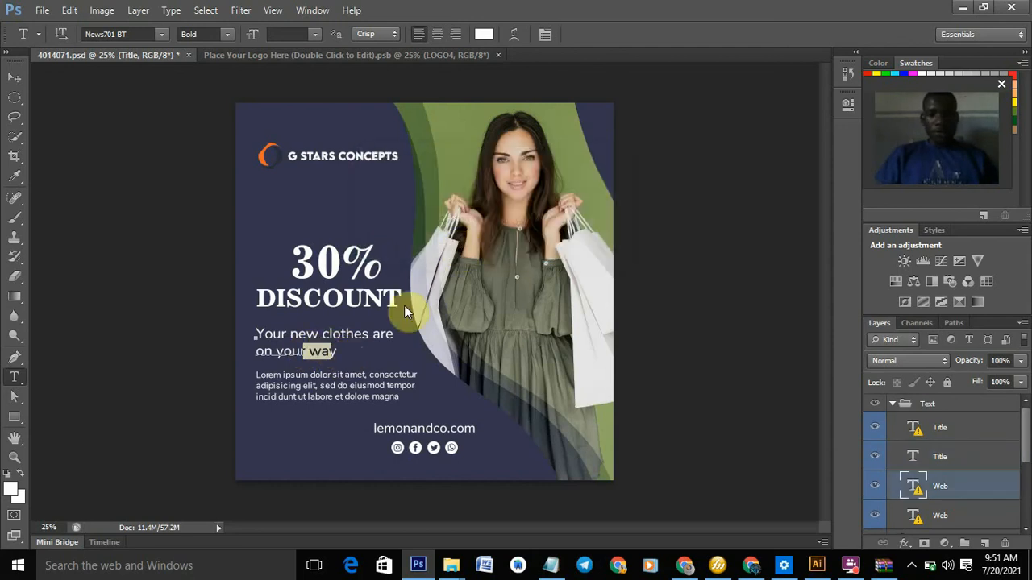
{"action": "left_click", "coordinate": [340, 352]}
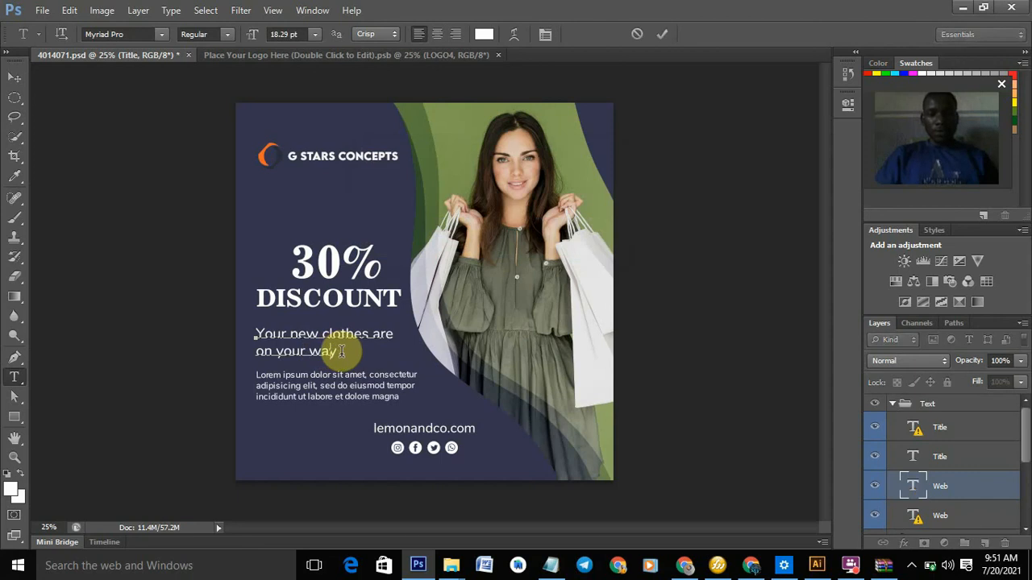
{"action": "left_click_drag", "start_coordinate": [342, 352], "coordinate": [256, 335]}
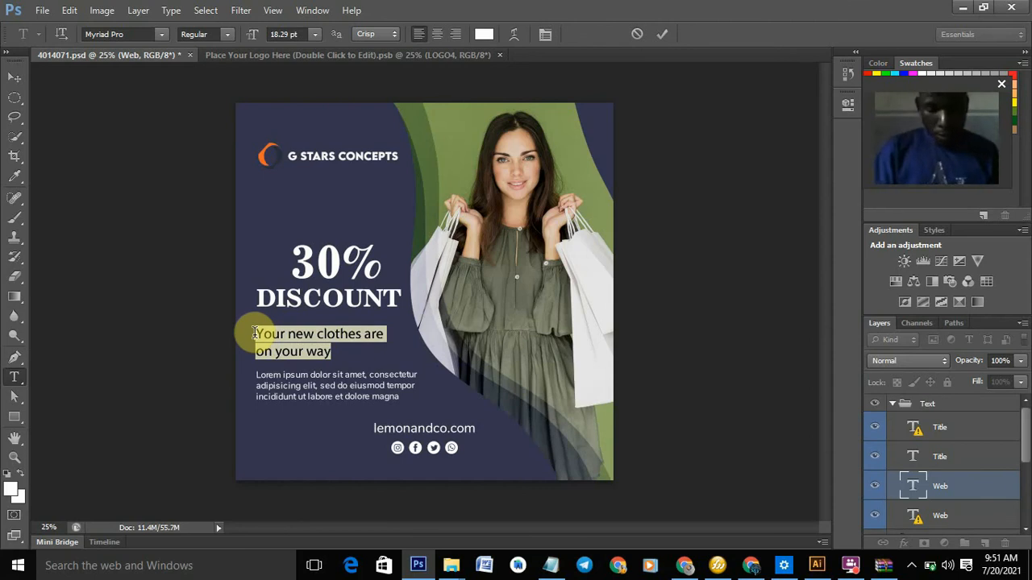
{"action": "key", "text": "Right"}
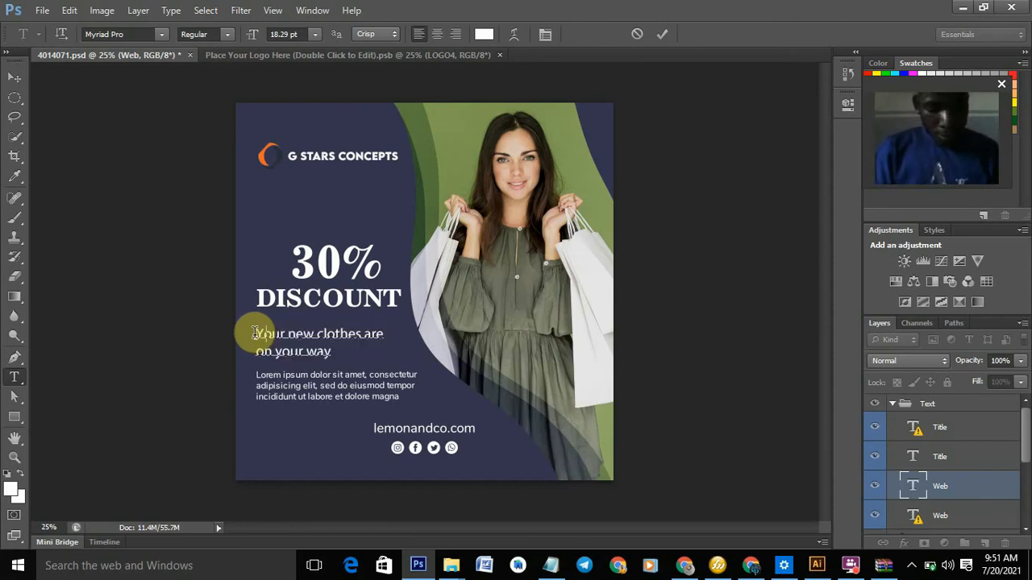
- Replace the subline with 'On Every Purchases', fixing typos and removing stray extra words
{"action": "key", "text": "ctrl+a"}
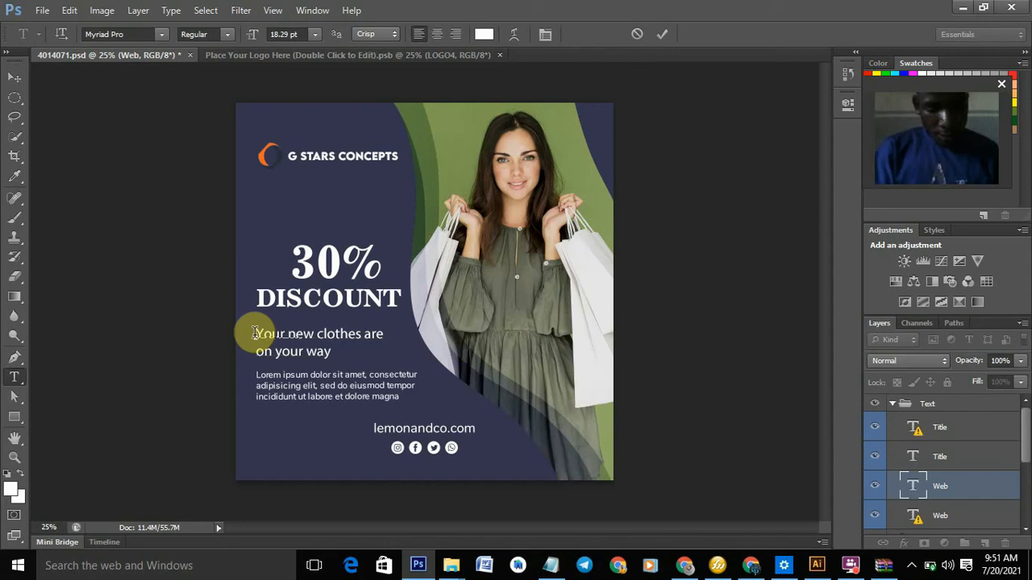
{"action": "type", "text": "On Every"}
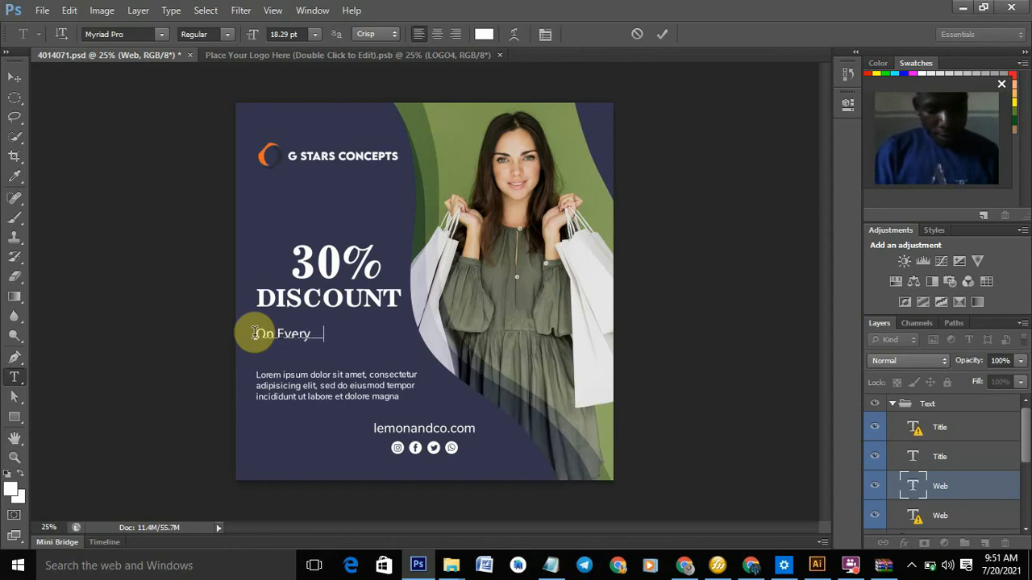
{"action": "type", "text": " Purchases"}
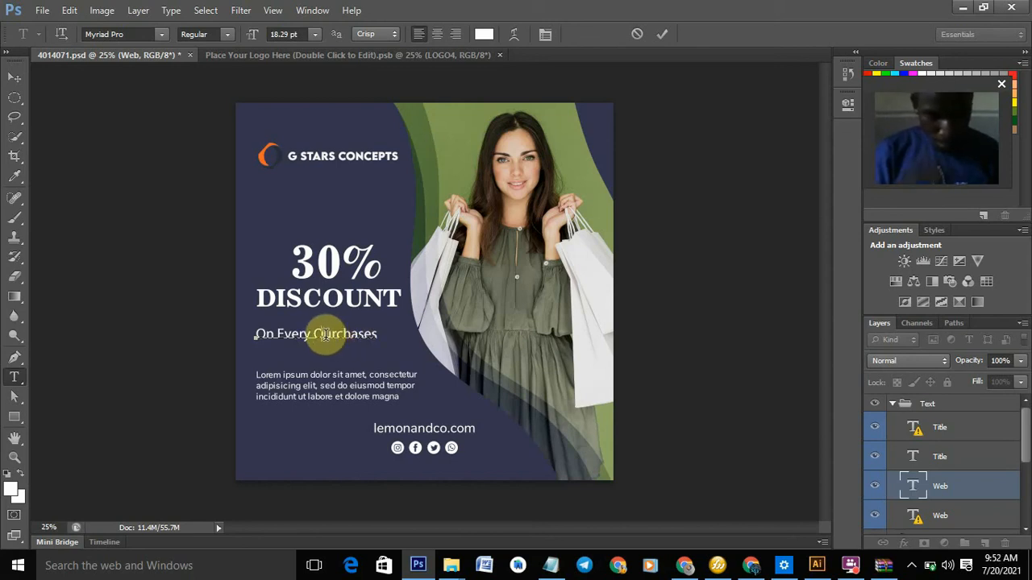
{"action": "key", "text": "BackSpace"}
{"action": "type", "text": "P"}
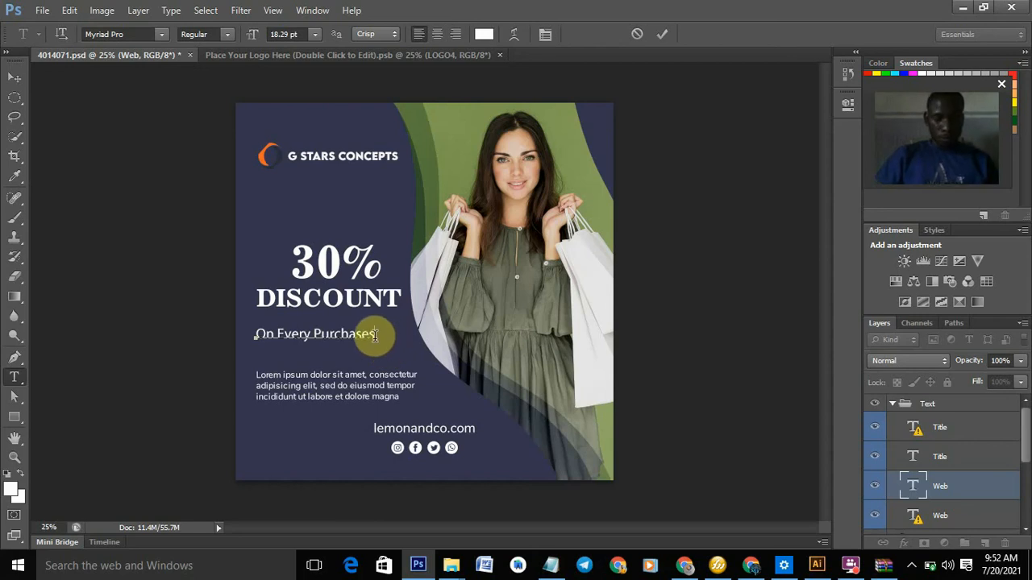
{"action": "type", "text": "Y"}
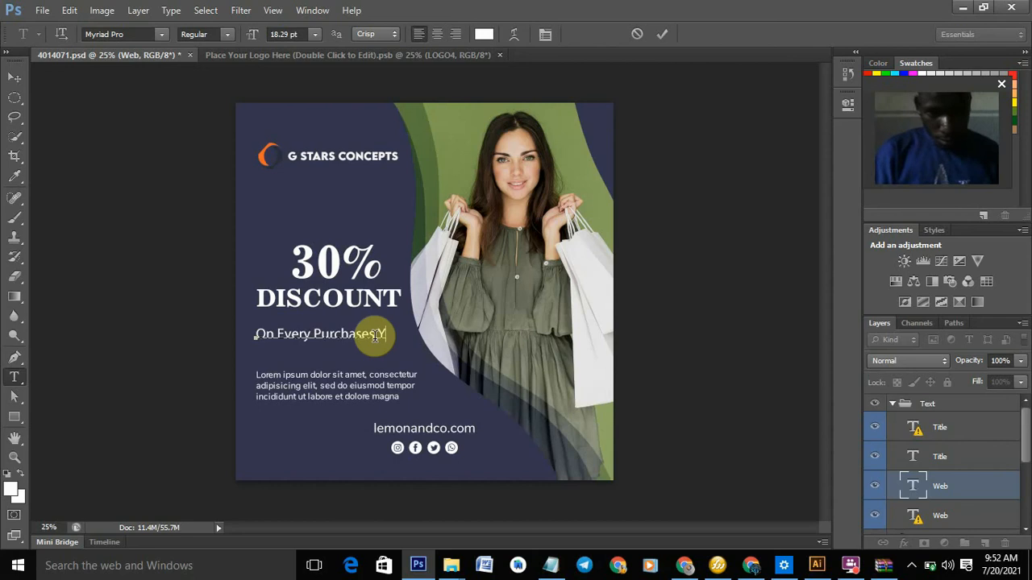
{"action": "type", "text": "ou"}
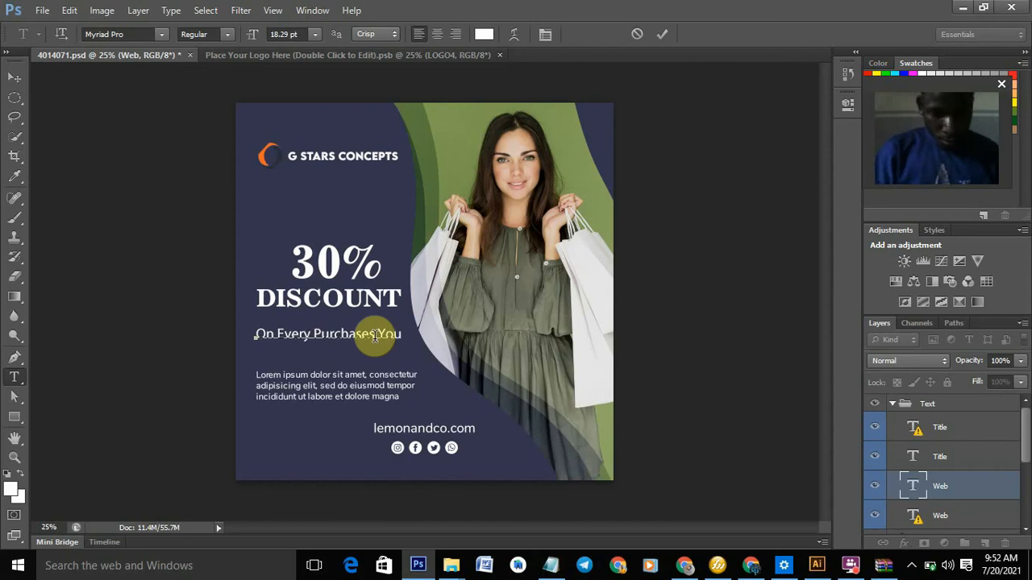
{"action": "type", "text": " Ma"}
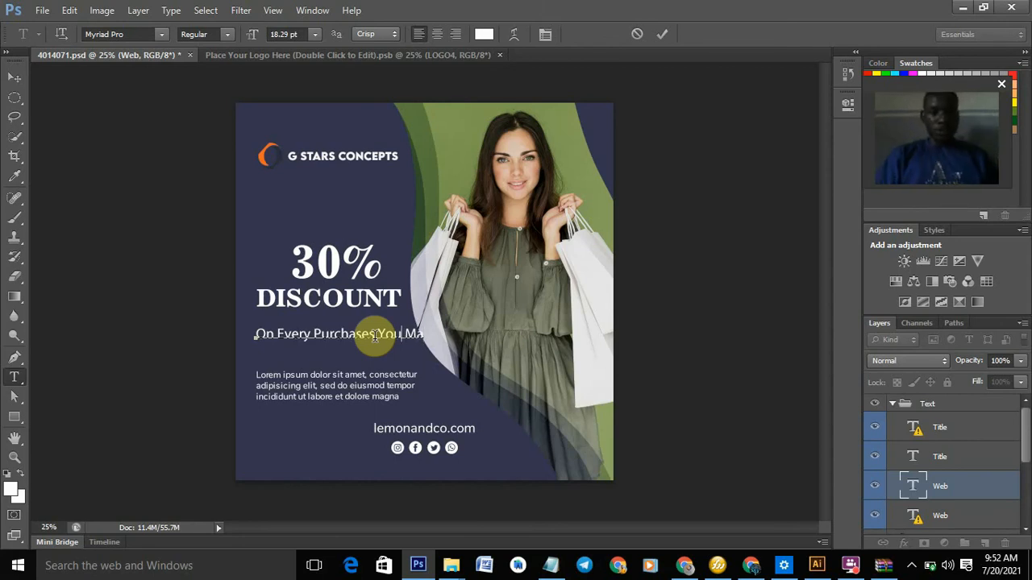
{"action": "key", "text": "BackSpace"}
{"action": "key", "text": "BackSpace"}
{"action": "key", "text": "BackSpace"}
{"action": "key", "text": "BackSpace"}
{"action": "key", "text": "BackSpace"}
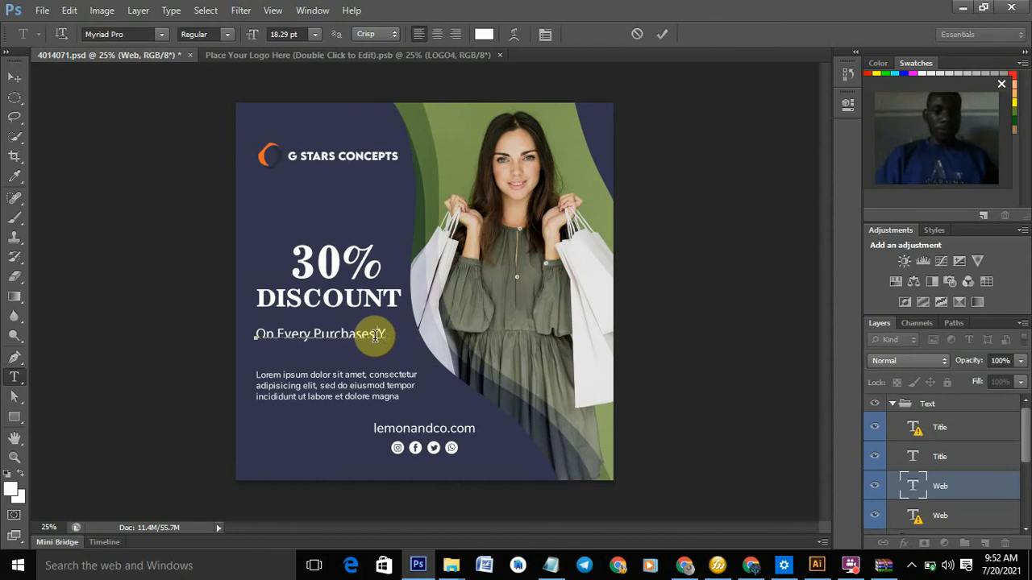
{"action": "key", "text": "BackSpace"}
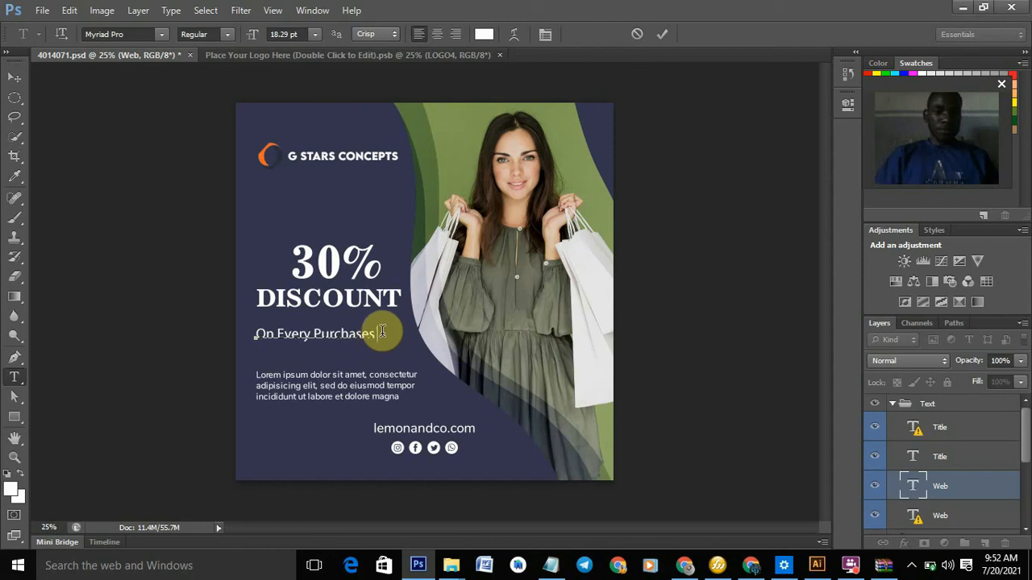
{"action": "left_click_drag", "start_coordinate": [376, 335], "coordinate": [255, 336]}
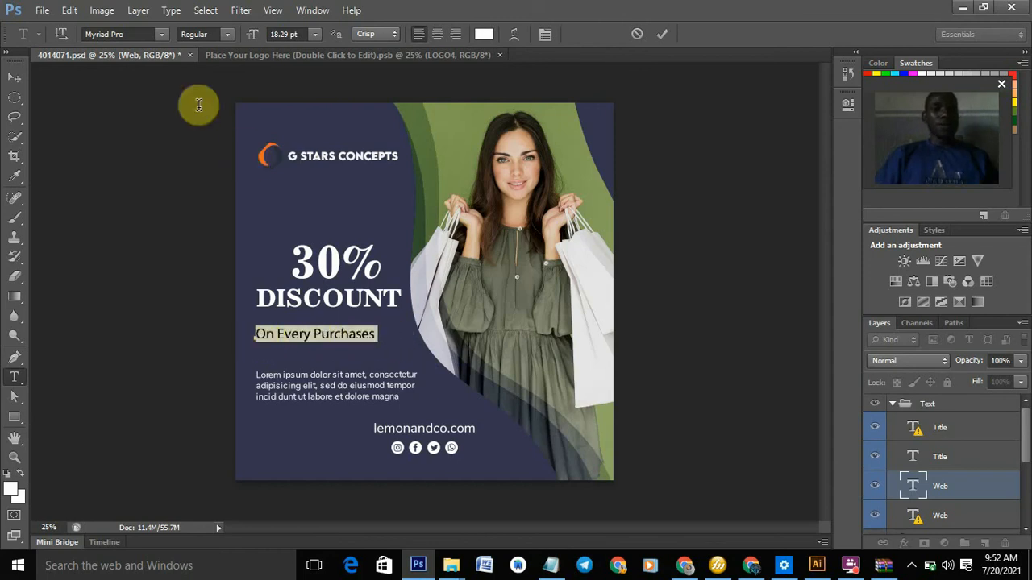
- Set 'On Every Purchases' in an italic Museo Slab W00 face and commit the change
{"action": "left_click", "coordinate": [147, 34]}
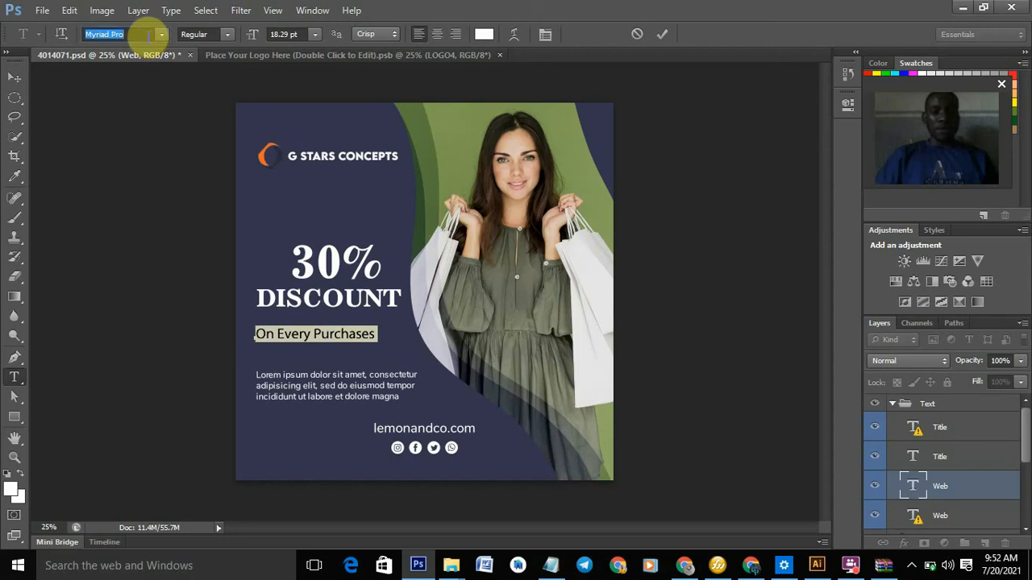
{"action": "key", "text": "Up"}
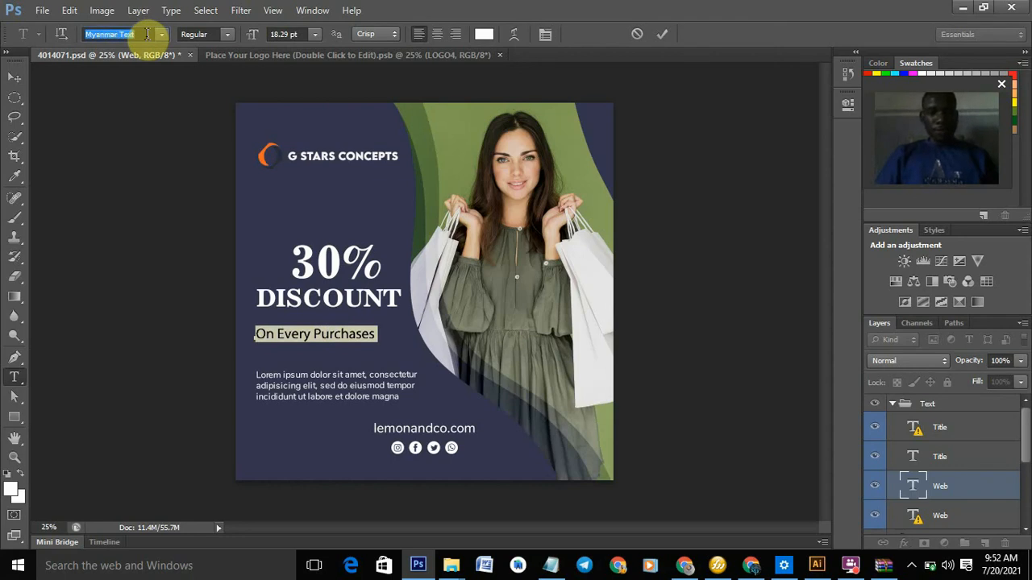
{"action": "key", "text": "Up"}
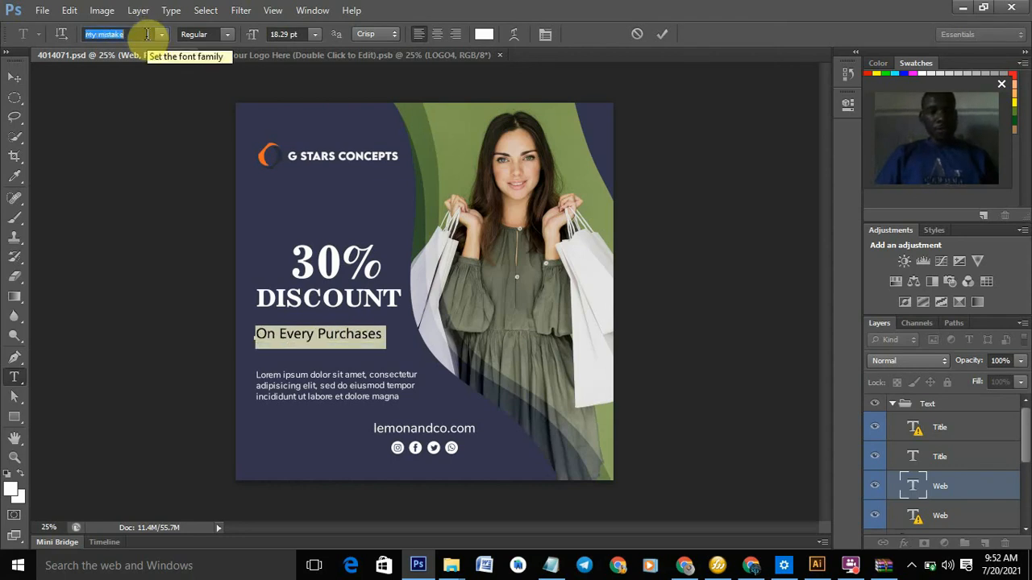
{"action": "key", "text": "Up"}
{"action": "key", "text": "Up"}
{"action": "key", "text": "Up"}
{"action": "key", "text": "Up"}
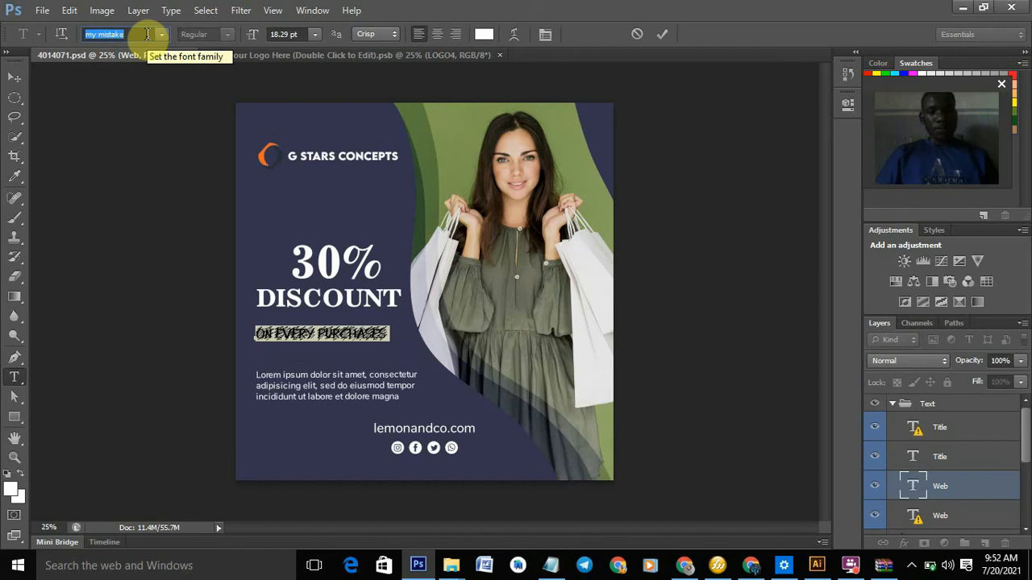
{"action": "key", "text": "Up"}
{"action": "key", "text": "Up"}
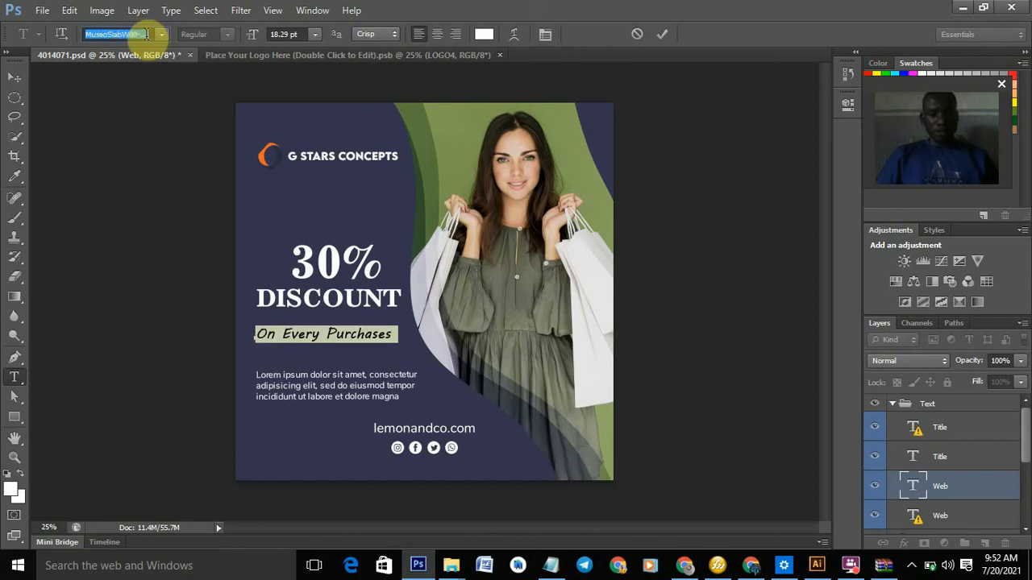
{"action": "key", "text": "Up"}
{"action": "key", "text": "Up"}
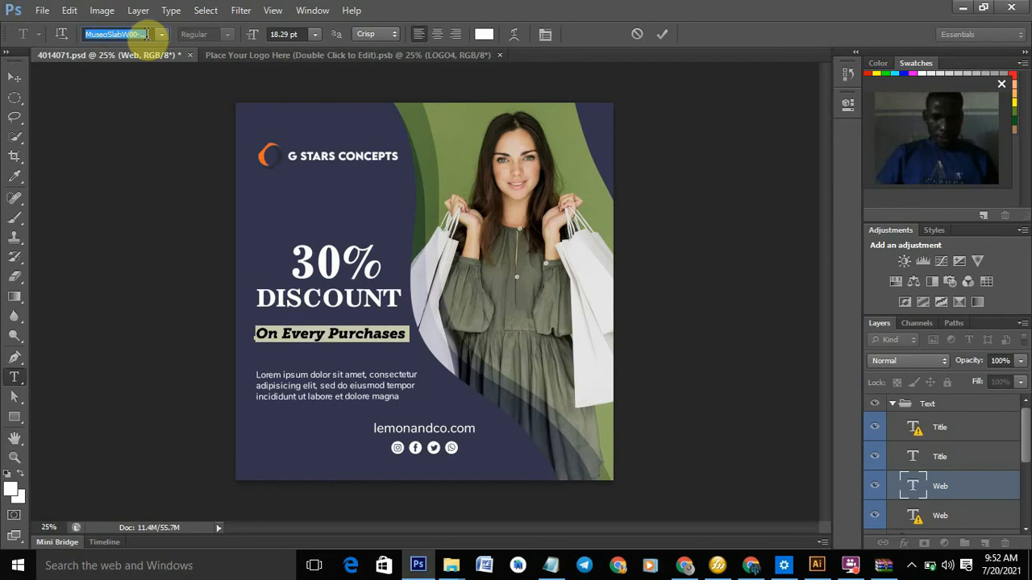
{"action": "key", "text": "Up"}
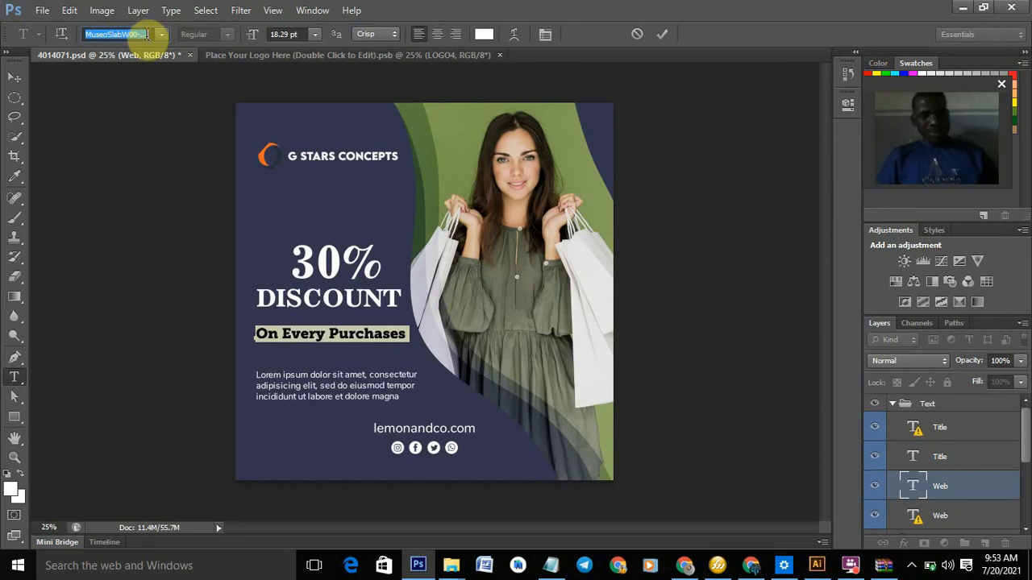
{"action": "key", "text": "Up"}
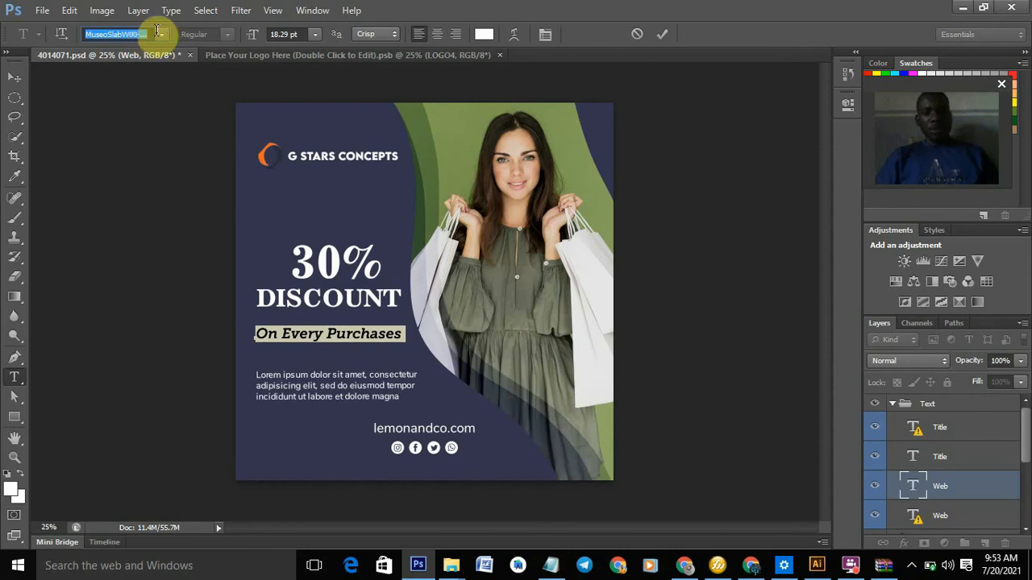
{"action": "key", "text": "Return"}
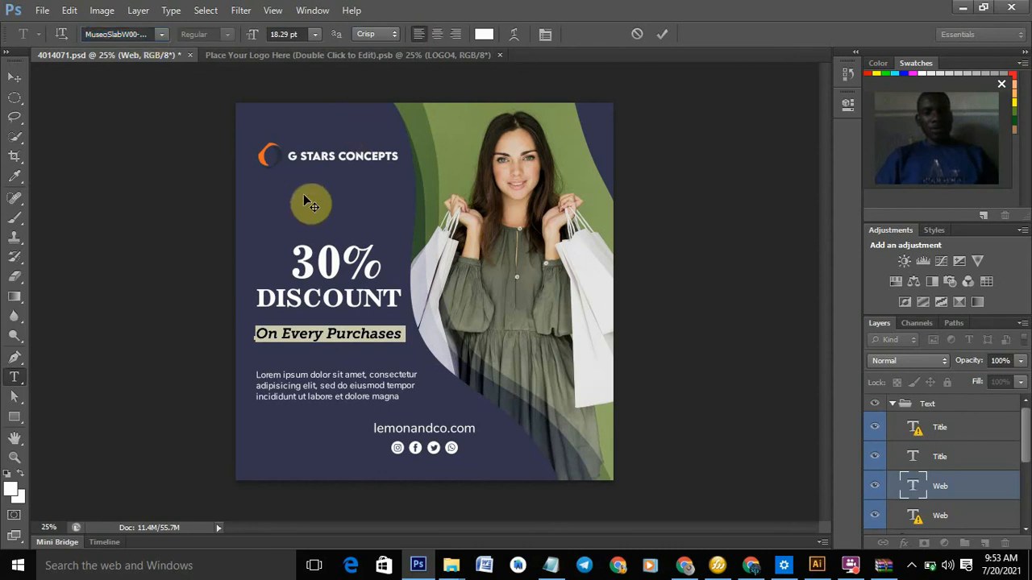
{"action": "left_click", "coordinate": [666, 37]}
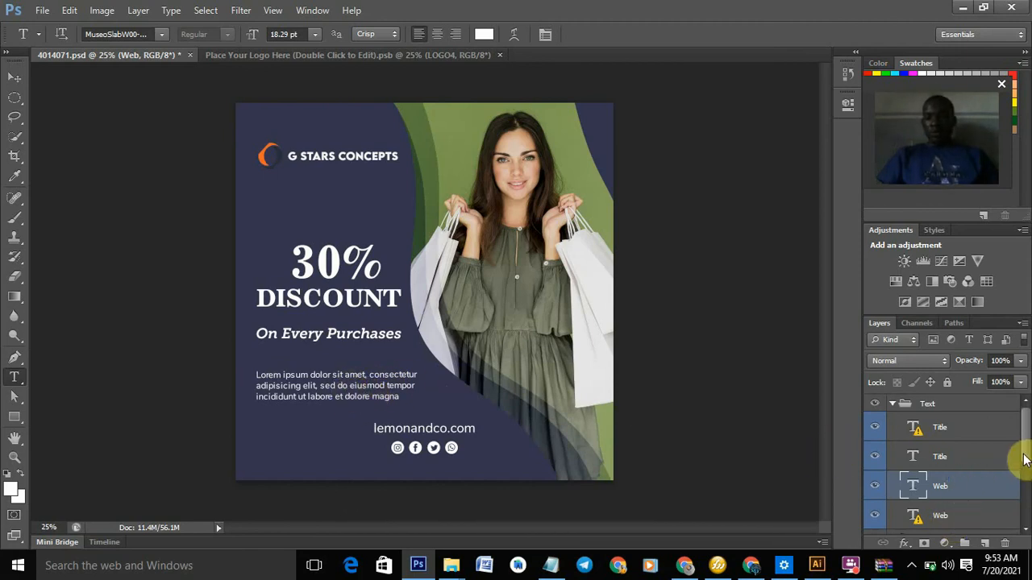
- Open the lorem ipsum paragraph for editing, accepting the missing-font substitution
{"action": "scroll", "coordinate": [1022, 460], "scroll_direction": "down", "scroll_amount": 1}
{"action": "scroll", "coordinate": [1023, 455], "scroll_direction": "up", "scroll_amount": 1}
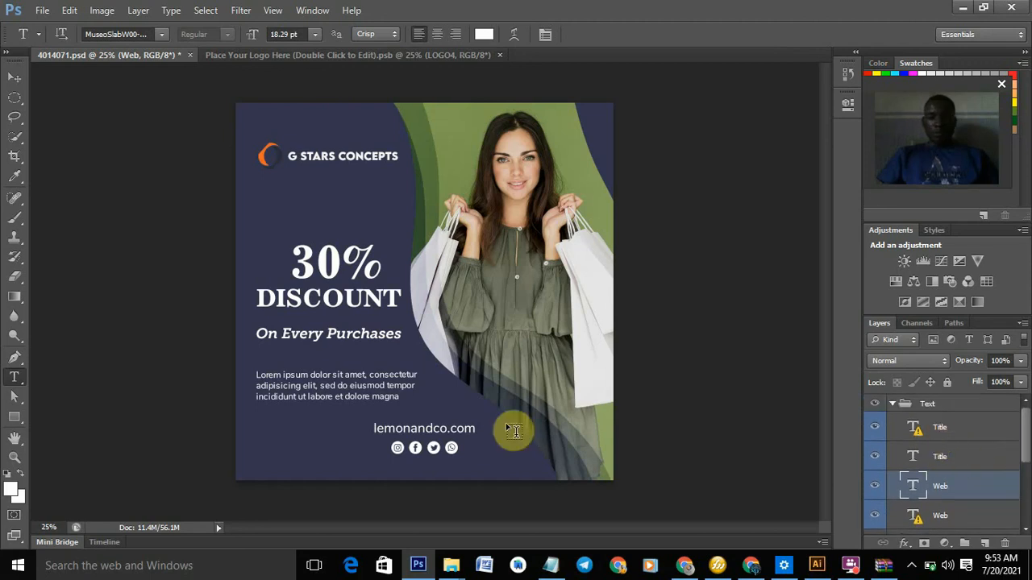
{"action": "left_click", "coordinate": [372, 382]}
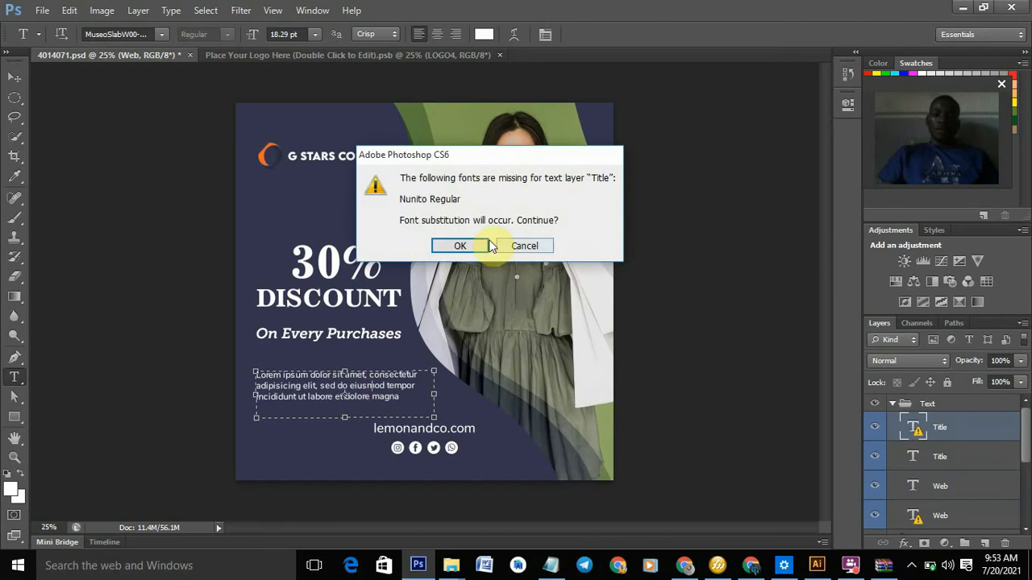
{"action": "left_click", "coordinate": [460, 247]}
{"action": "left_click", "coordinate": [331, 377]}
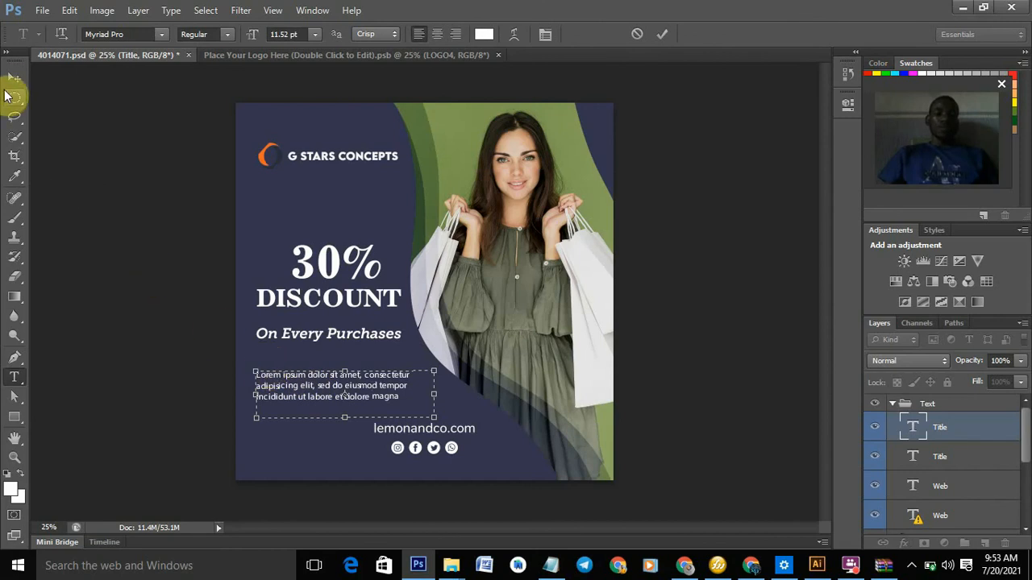
- Move the lorem ipsum paragraph up beneath the G STARS CONCEPTS logo and select its text
{"action": "left_click", "coordinate": [13, 78]}
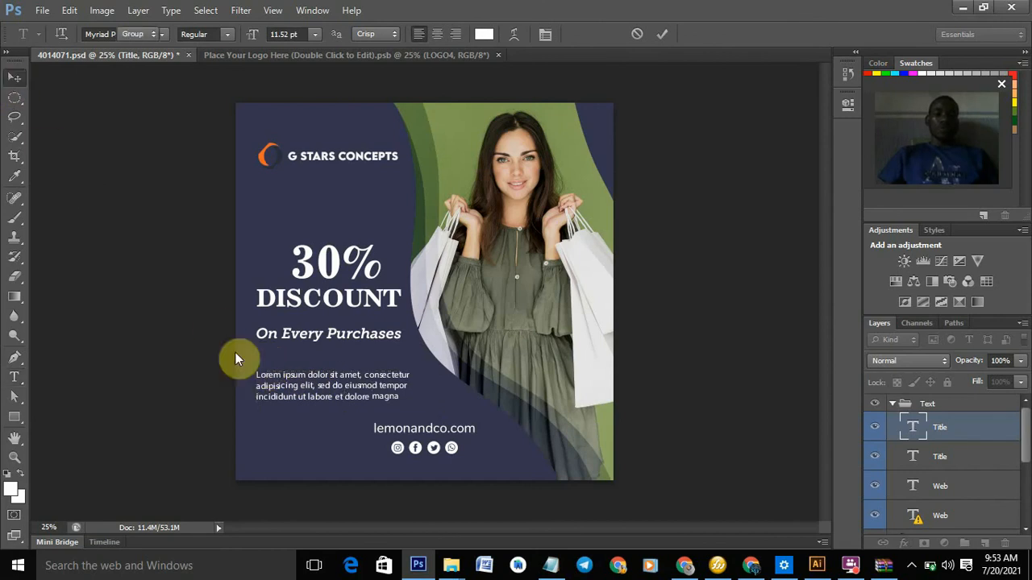
{"action": "left_click_drag", "start_coordinate": [261, 345], "coordinate": [288, 179]}
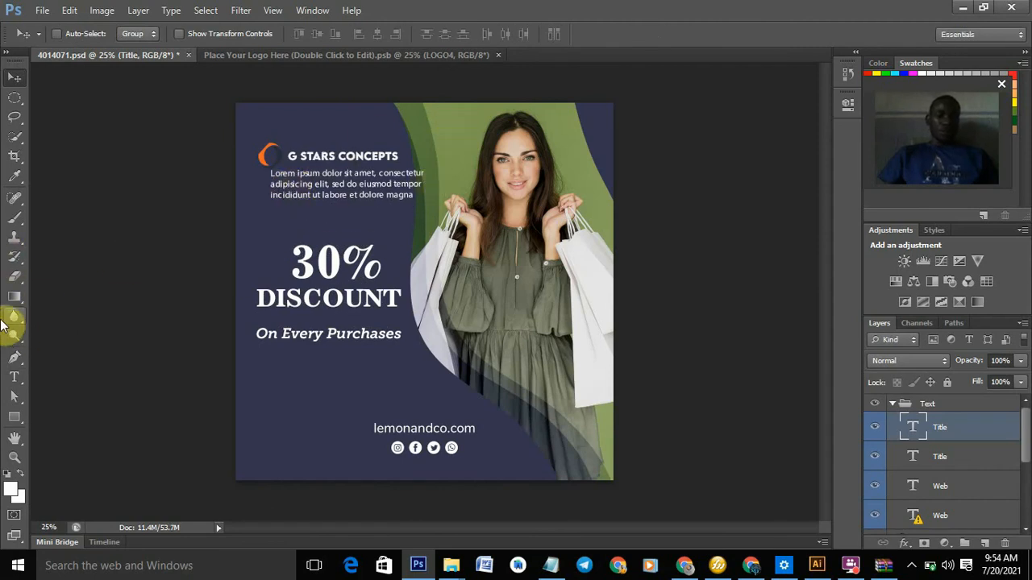
{"action": "left_click", "coordinate": [13, 377]}
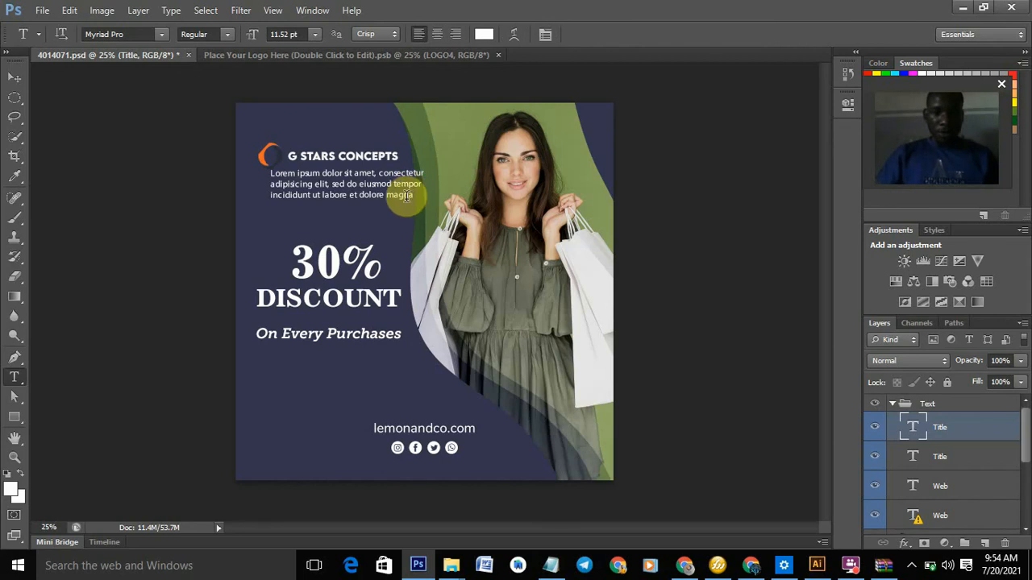
{"action": "left_click", "coordinate": [357, 183]}
{"action": "key", "text": "ctrl+a"}
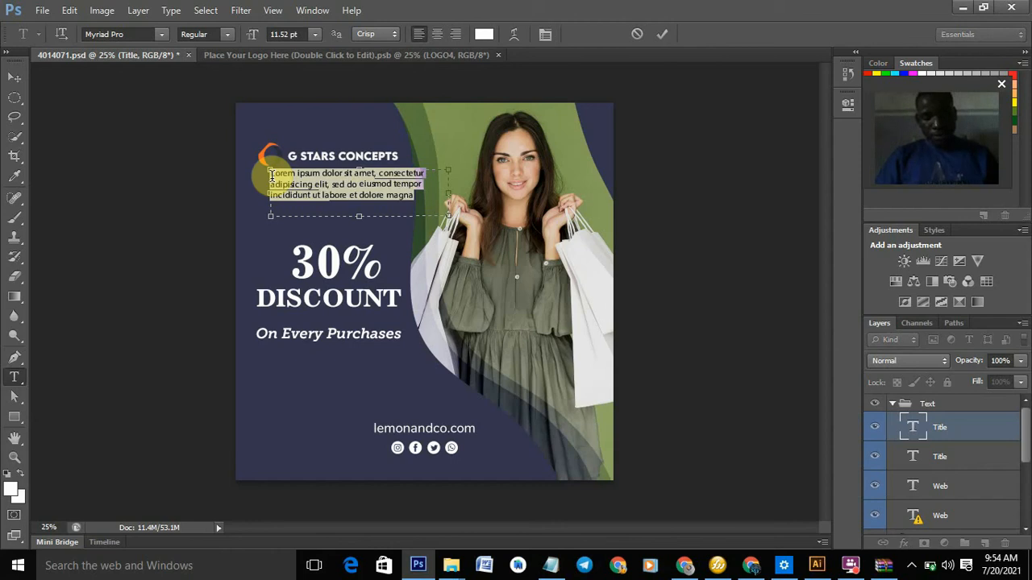
- Replace the placeholder paragraph with the company's street address, two phone numbers and an email line
{"action": "left_click", "coordinate": [272, 175]}
{"action": "key", "text": "ctrl+a"}
{"action": "key", "text": "Delete"}
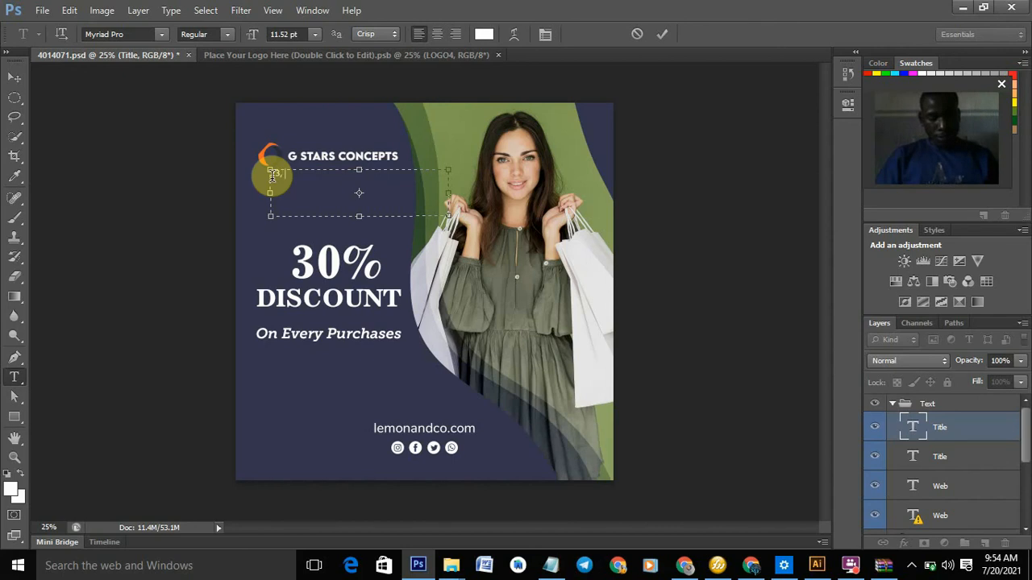
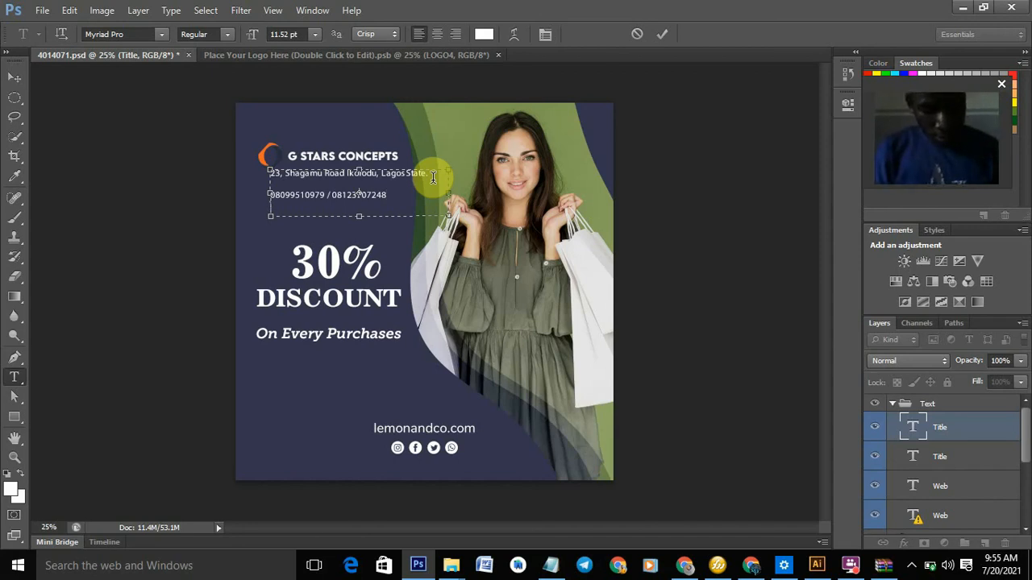
{"action": "type", "text": "ma"}
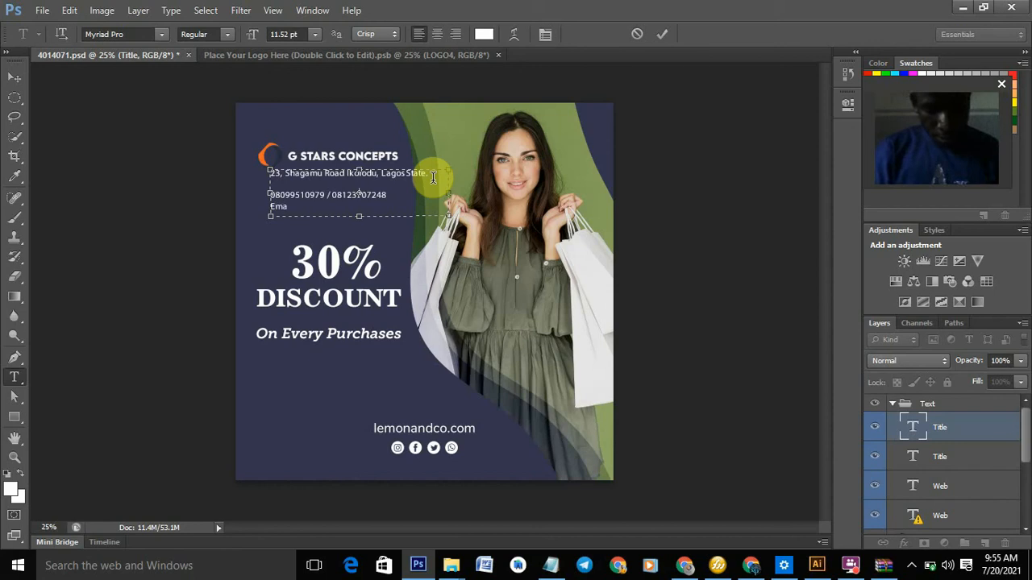
{"action": "type", "text": "il"}
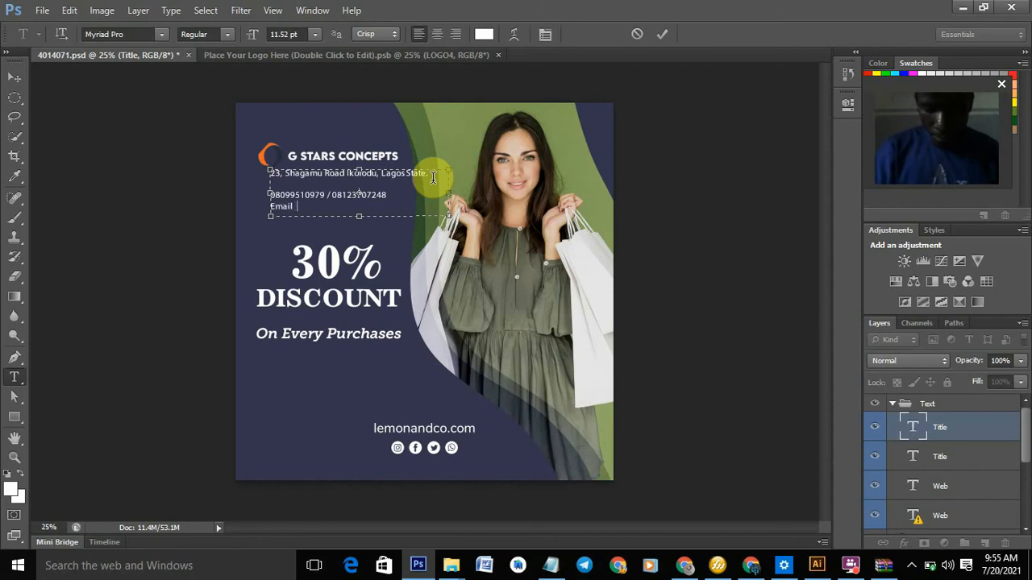
{"action": "type", "text": " :"}
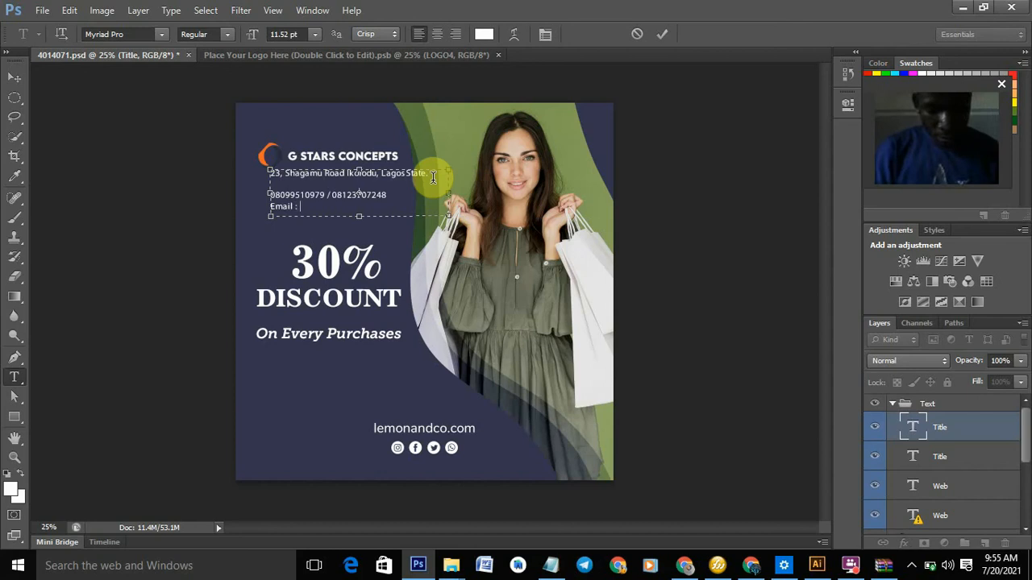
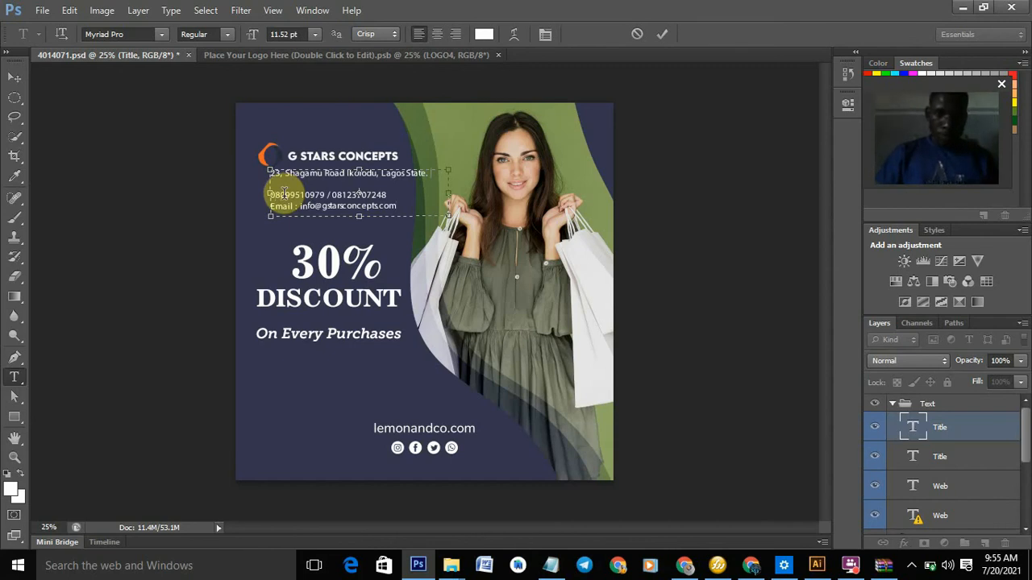
- Remove the blank line, enlarge the contact lines to 13.52 pt, centre-align them and commit
{"action": "key", "text": "BackSpace"}
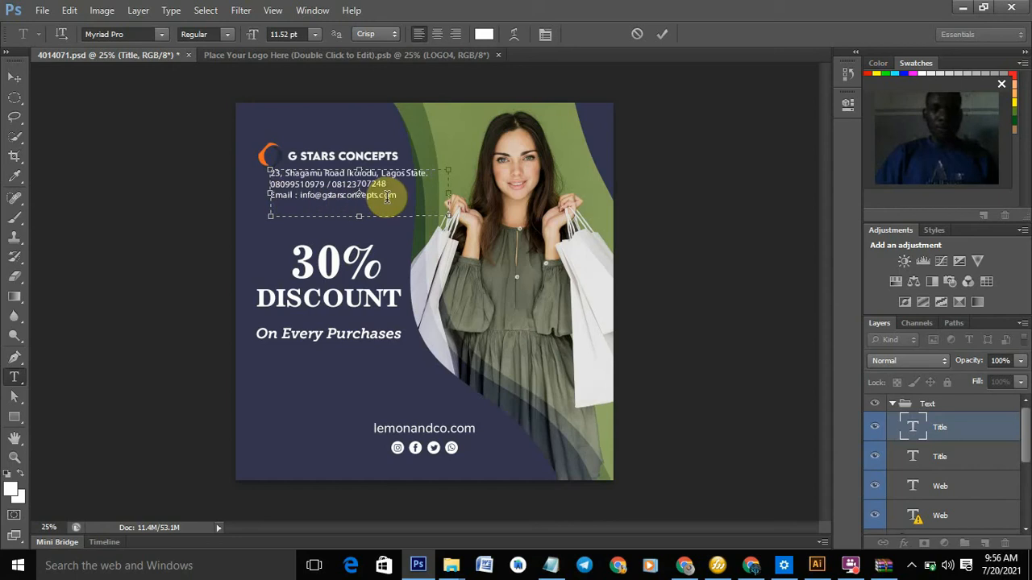
{"action": "left_click_drag", "start_coordinate": [417, 194], "coordinate": [277, 175]}
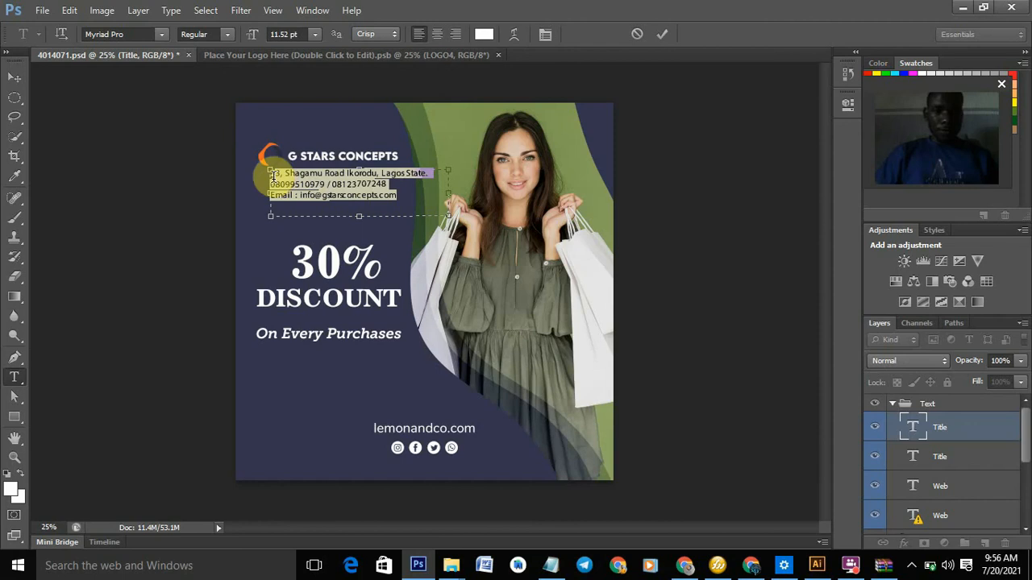
{"action": "left_click", "coordinate": [295, 34]}
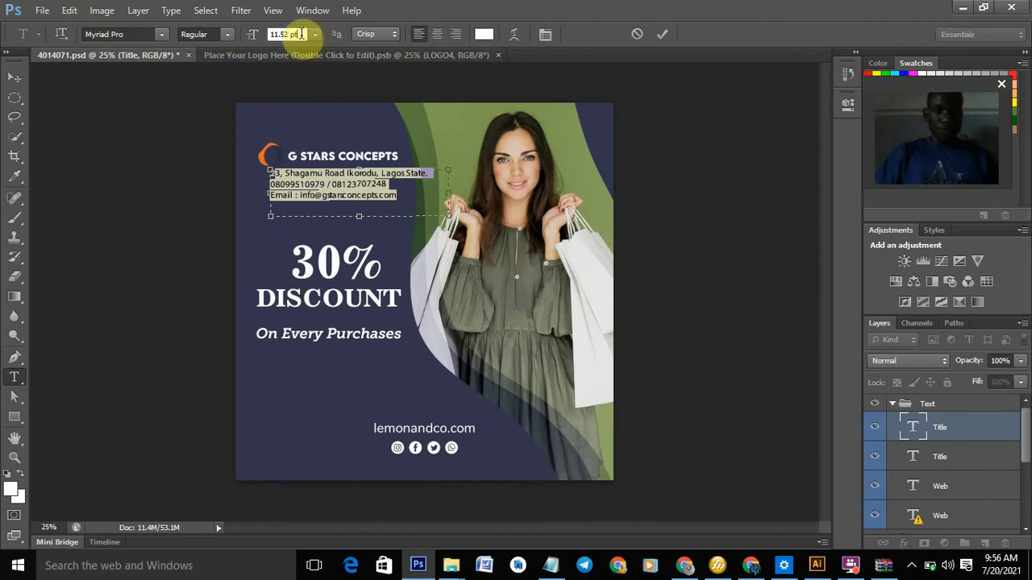
{"action": "key", "text": "Up"}
{"action": "key", "text": "Up"}
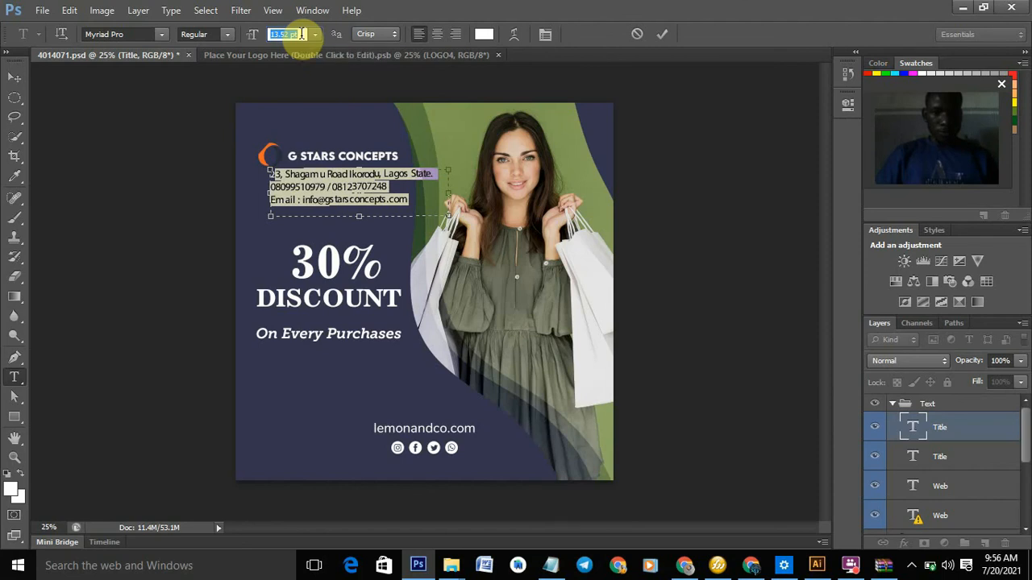
{"action": "key", "text": "Up"}
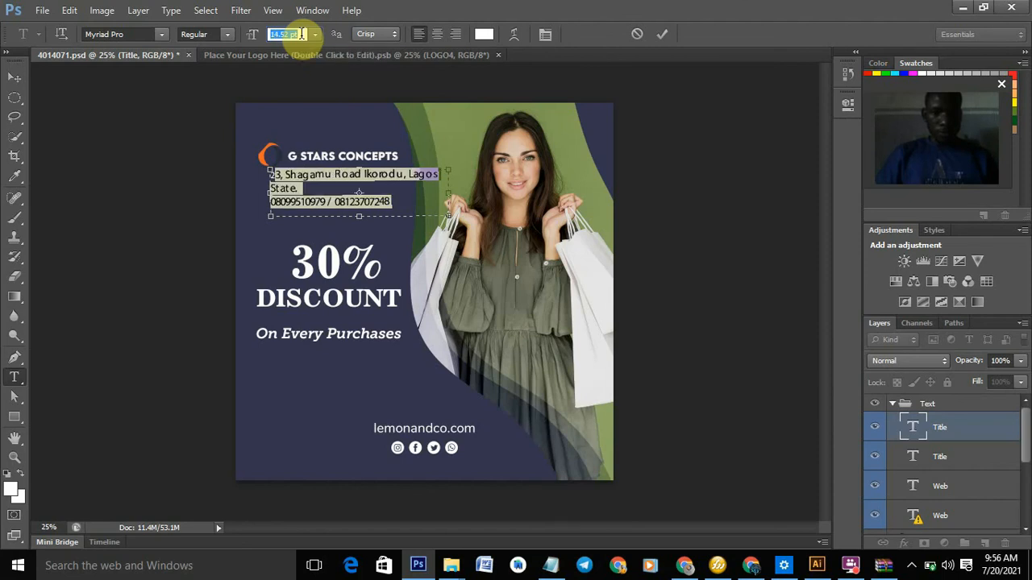
{"action": "key", "text": "Up"}
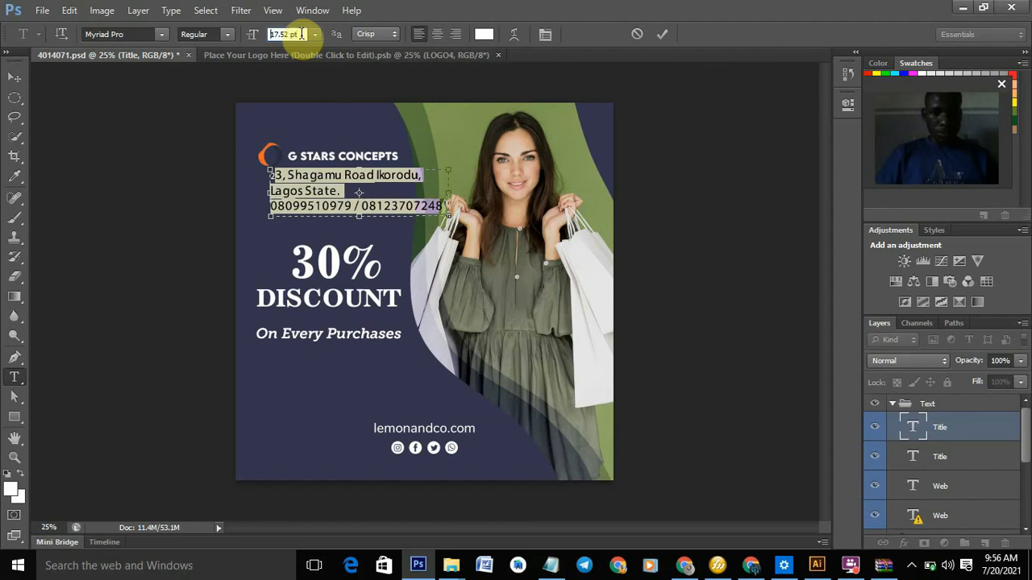
{"action": "key", "text": "Down"}
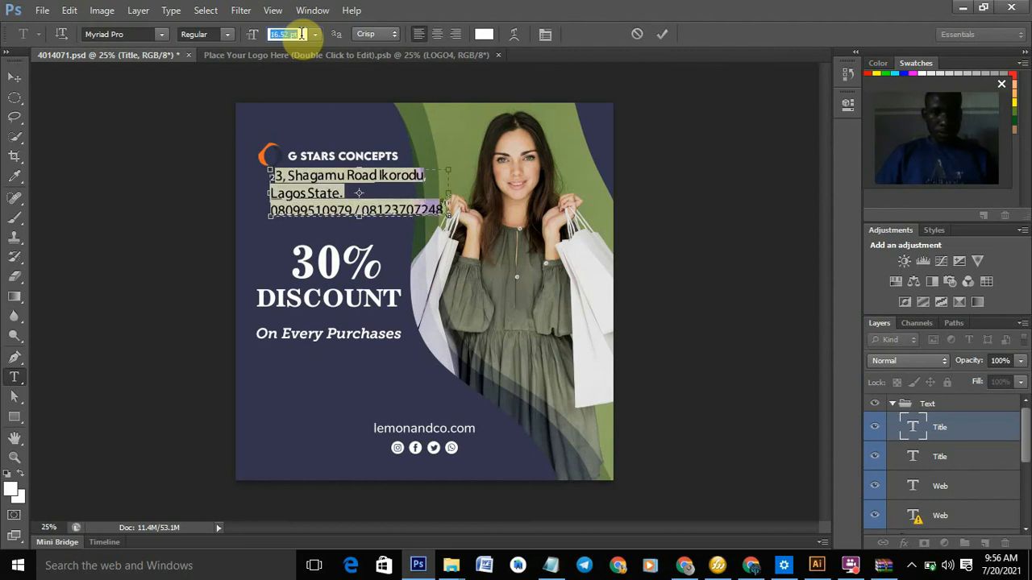
{"action": "key", "text": "Down"}
{"action": "key", "text": "Down"}
{"action": "key", "text": "Down"}
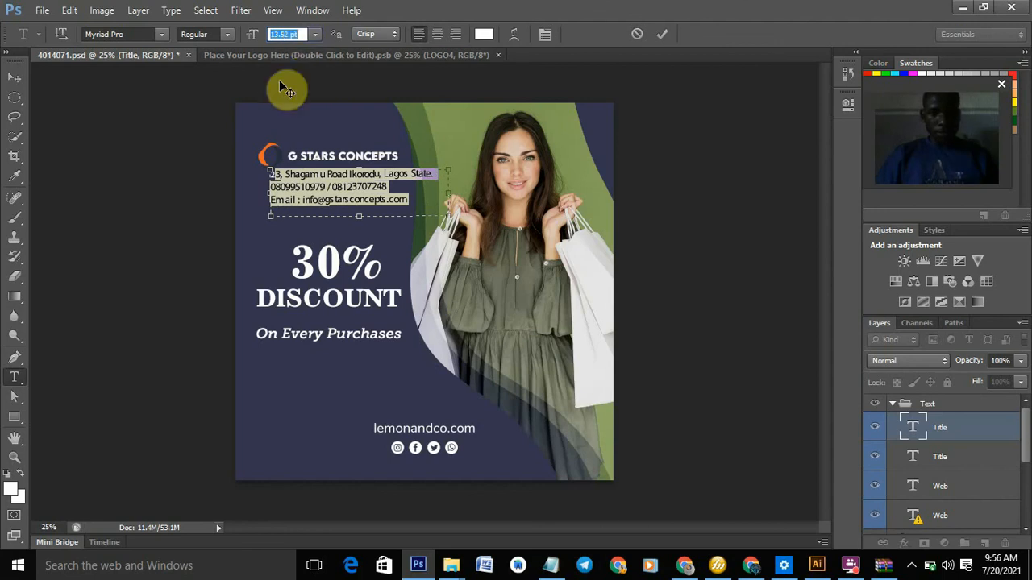
{"action": "left_click", "coordinate": [441, 32]}
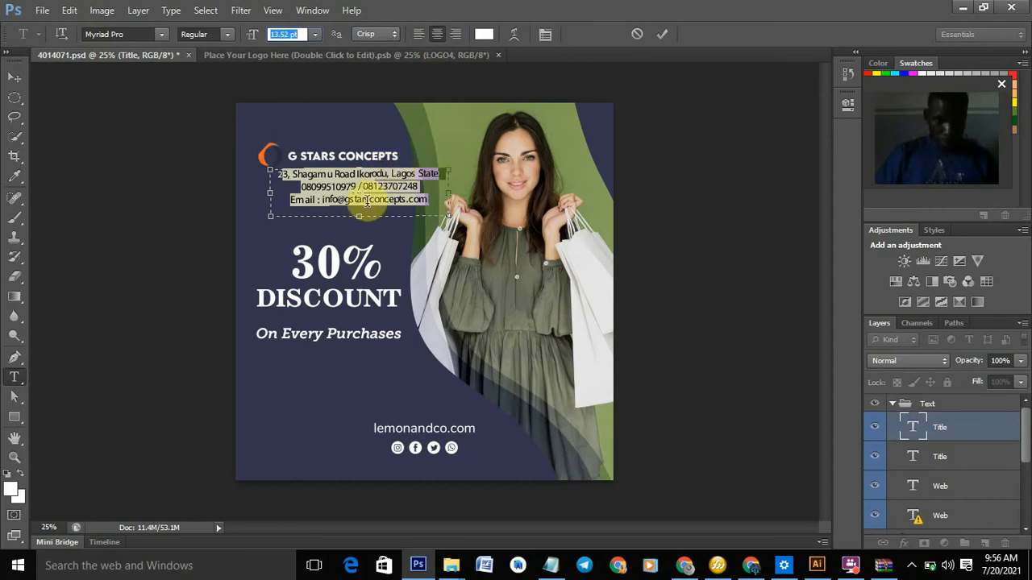
{"action": "left_click", "coordinate": [661, 39]}
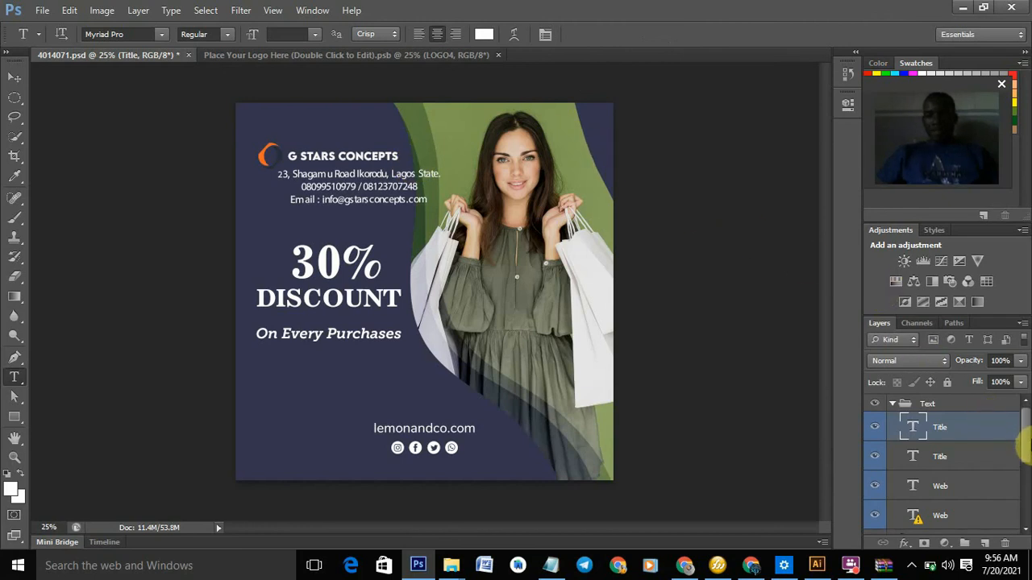
- Move the Logo group up near the flyer's top edge
{"action": "left_click_drag", "start_coordinate": [1027, 438], "coordinate": [1027, 487]}
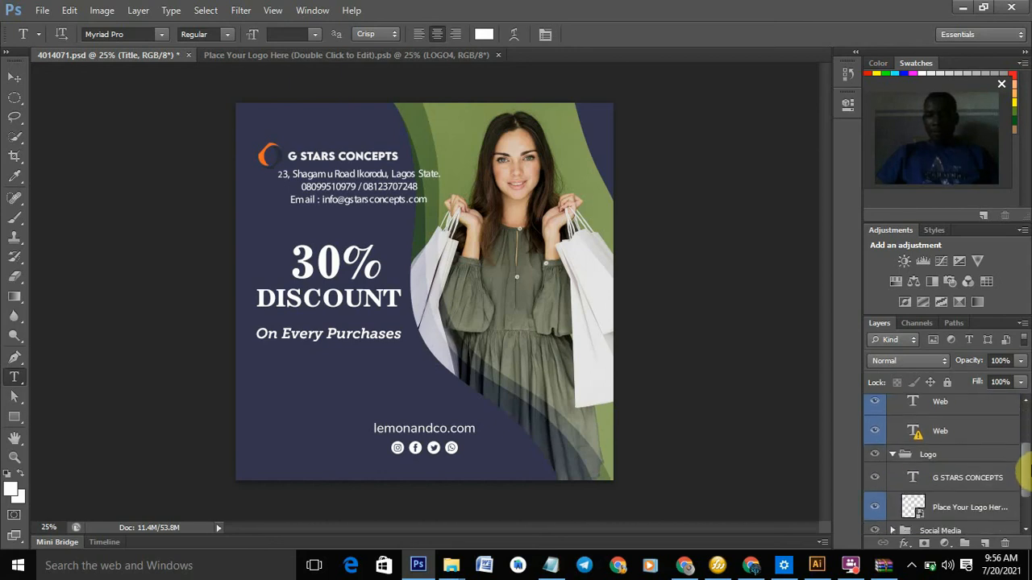
{"action": "left_click", "coordinate": [921, 454]}
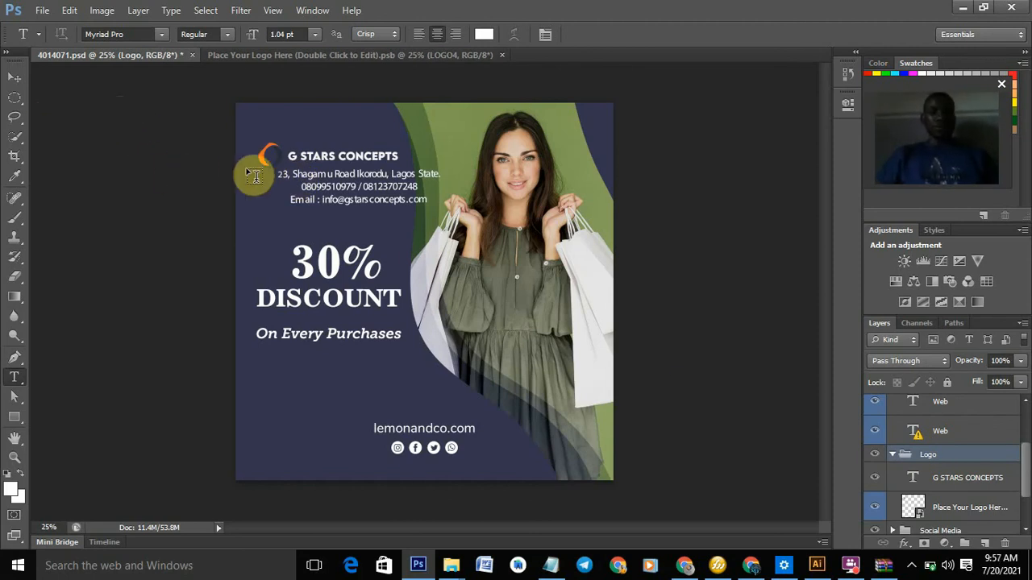
{"action": "left_click", "coordinate": [14, 77]}
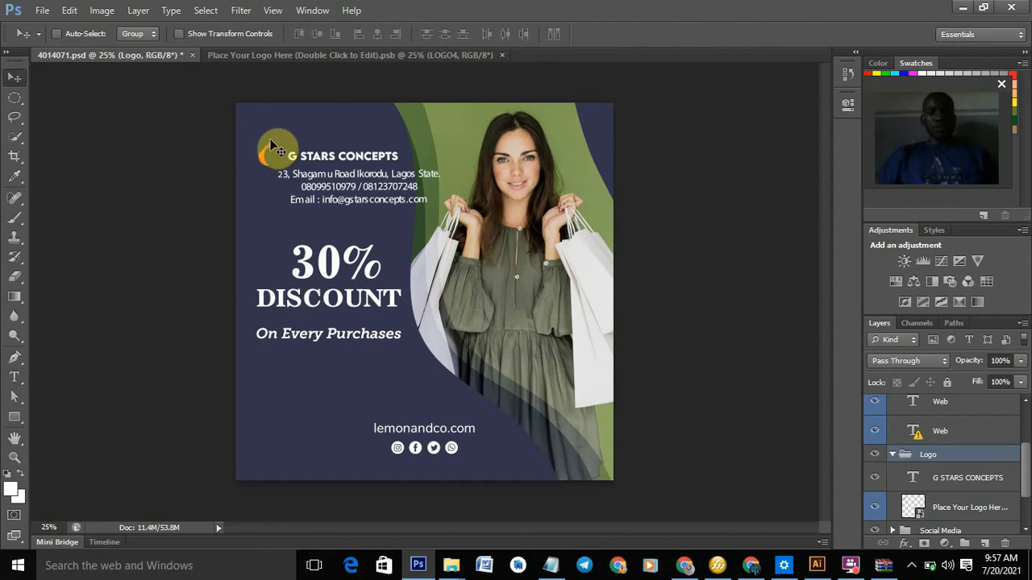
{"action": "left_click_drag", "start_coordinate": [269, 153], "coordinate": [262, 134]}
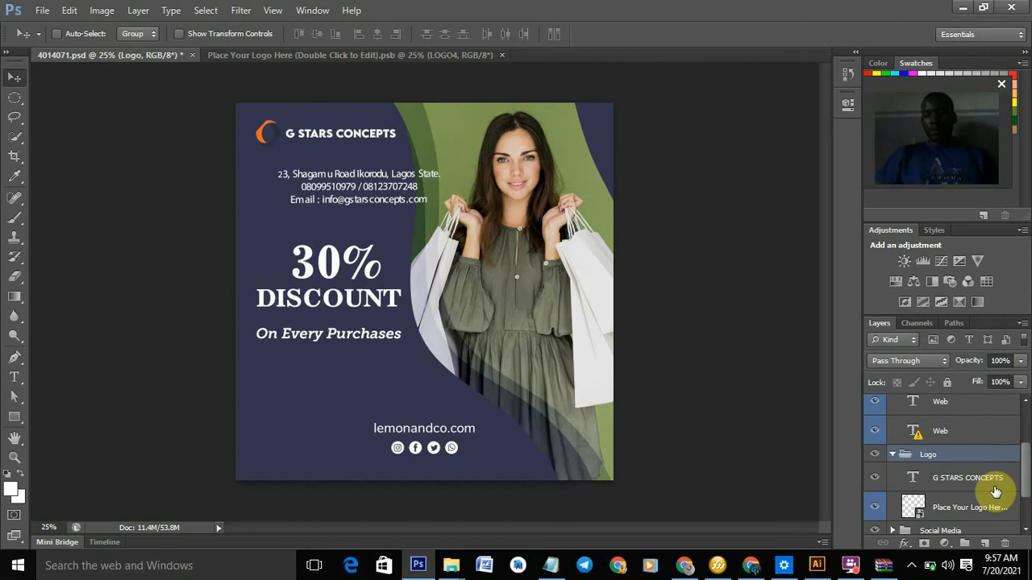
- Shift the Title contact block up and left beneath the logo
{"action": "left_click_drag", "start_coordinate": [1023, 476], "coordinate": [1022, 430]}
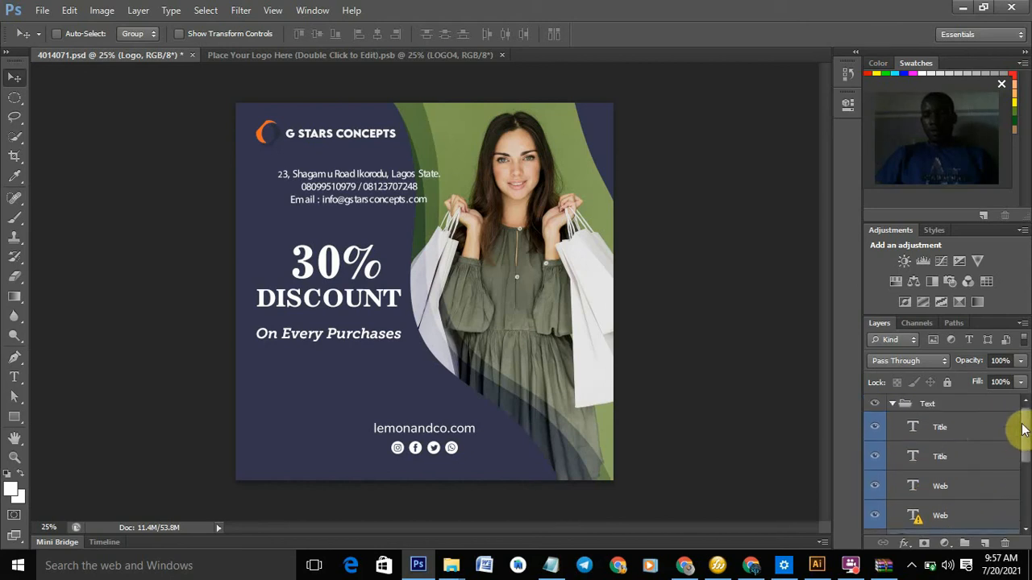
{"action": "left_click", "coordinate": [958, 438]}
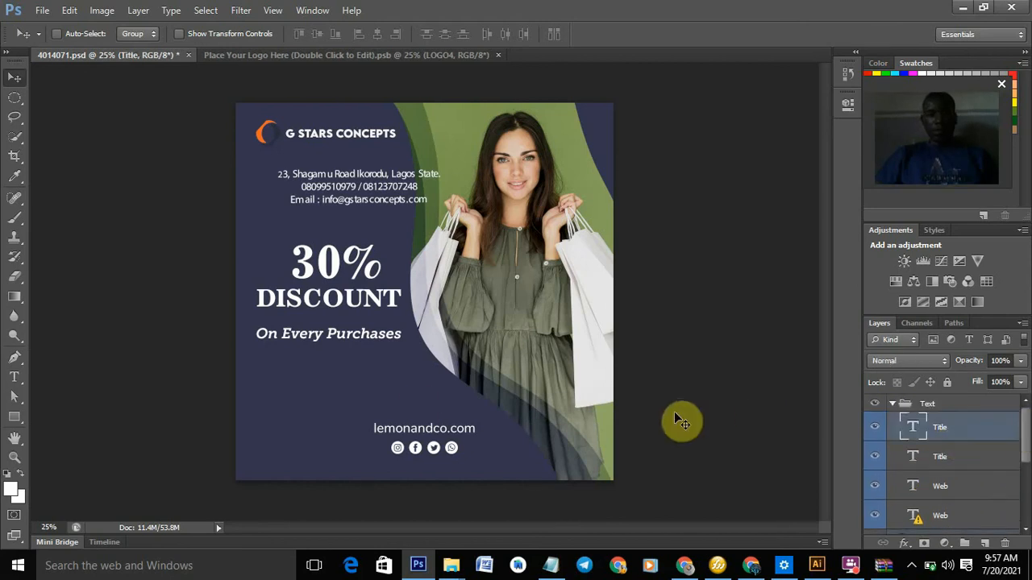
{"action": "left_click_drag", "start_coordinate": [260, 256], "coordinate": [227, 242]}
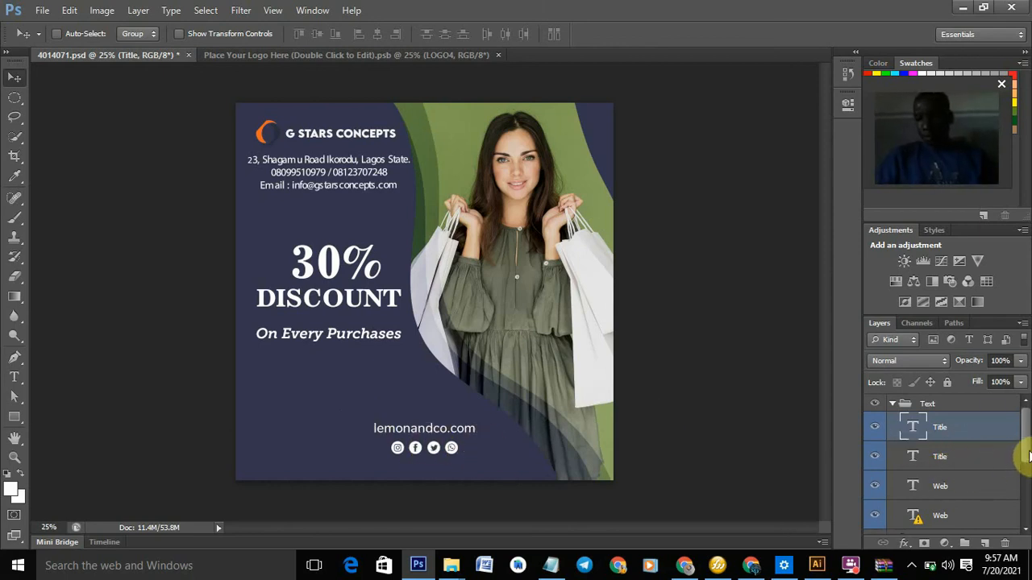
{"action": "mouse_move", "coordinate": [1025, 456]}
{"action": "left_mouse_down"}
{"action": "mouse_move", "coordinate": [1024, 516]}
{"action": "mouse_move", "coordinate": [1019, 462]}
{"action": "left_mouse_up"}
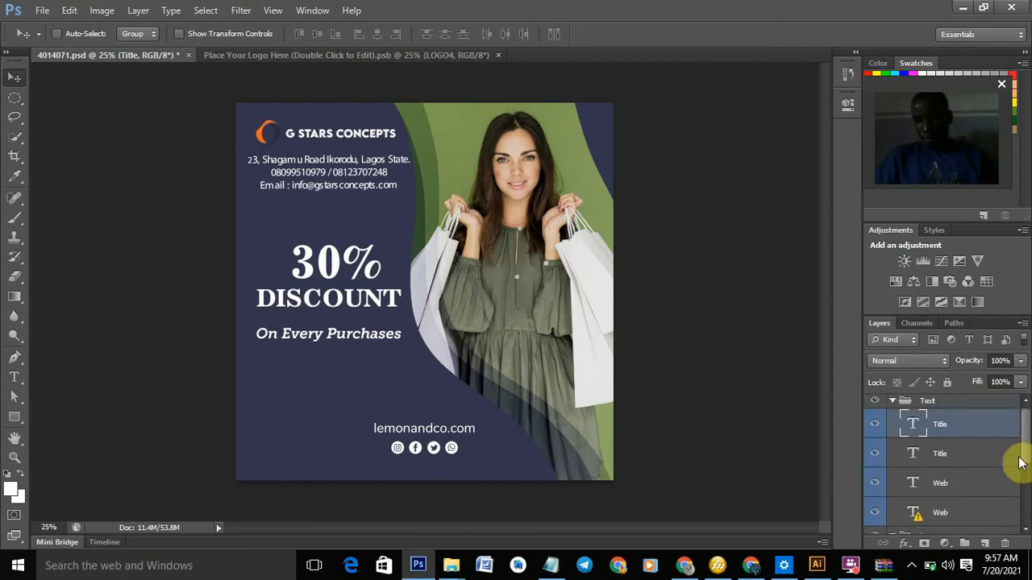
- Change the Web layer's address from lemonandco.com to gstarsconcepts.com by pasting the new name
{"action": "left_click", "coordinate": [967, 522]}
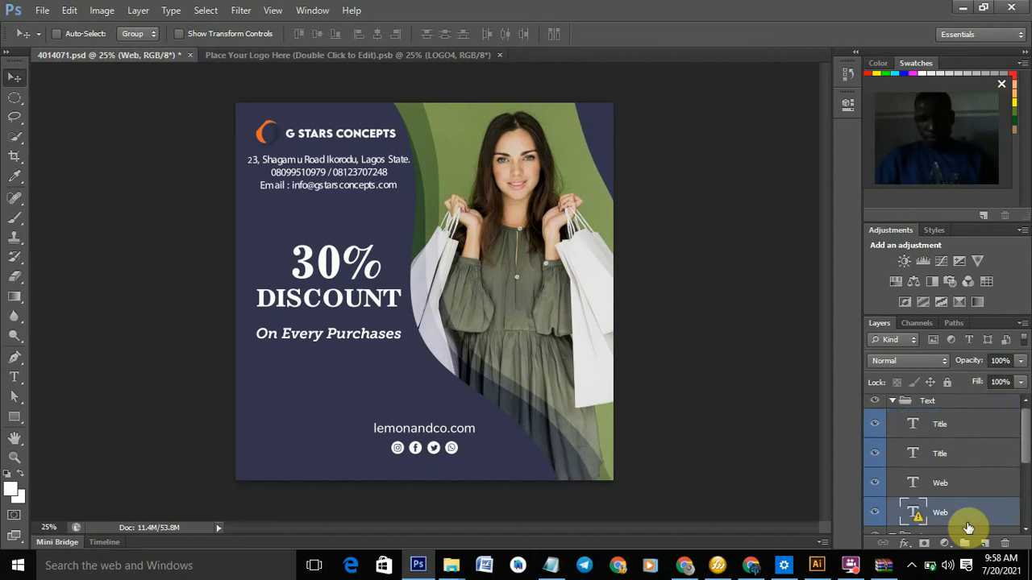
{"action": "double_click", "coordinate": [924, 511]}
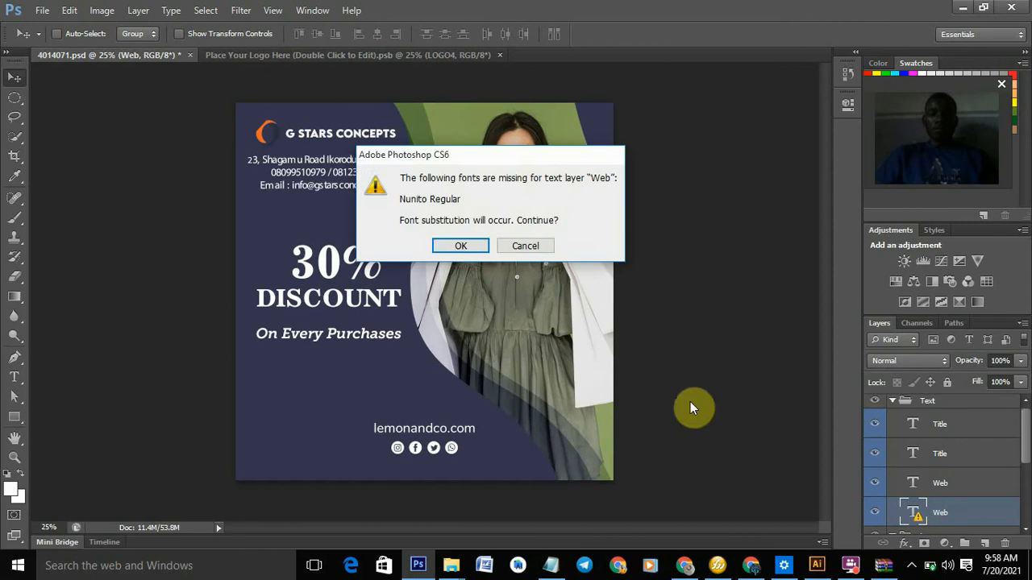
{"action": "left_click", "coordinate": [460, 245]}
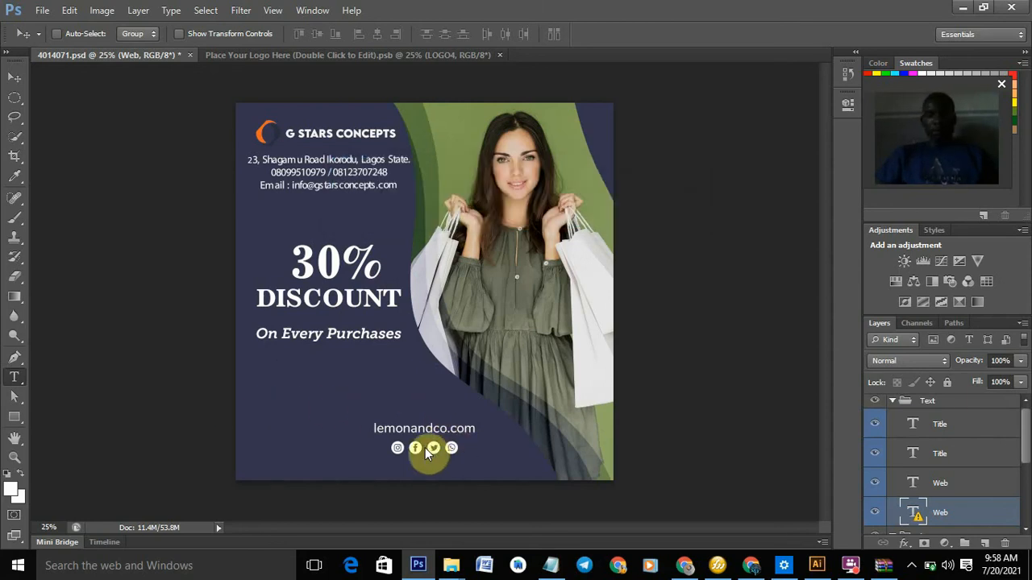
{"action": "left_click", "coordinate": [477, 429]}
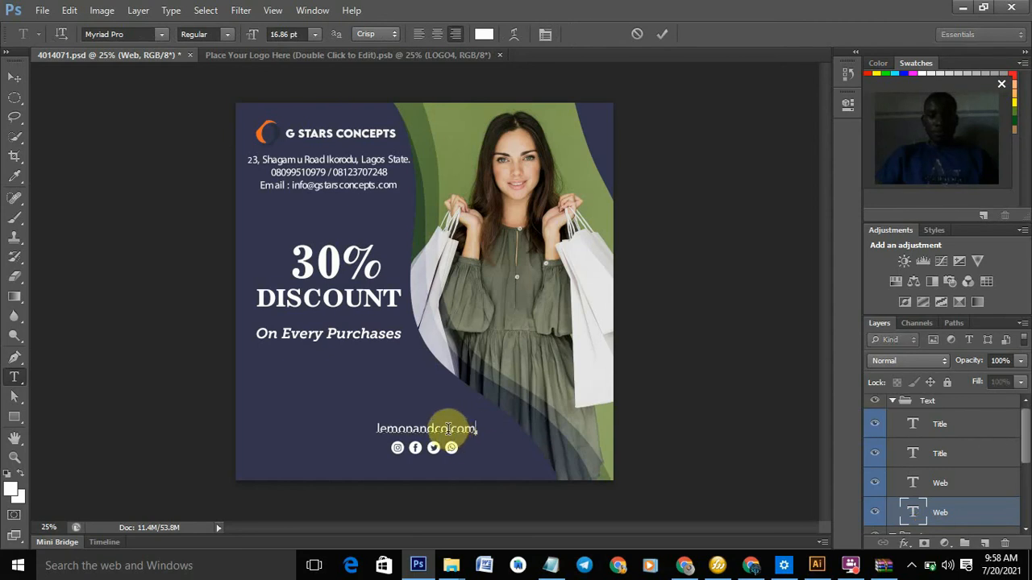
{"action": "left_click", "coordinate": [448, 428]}
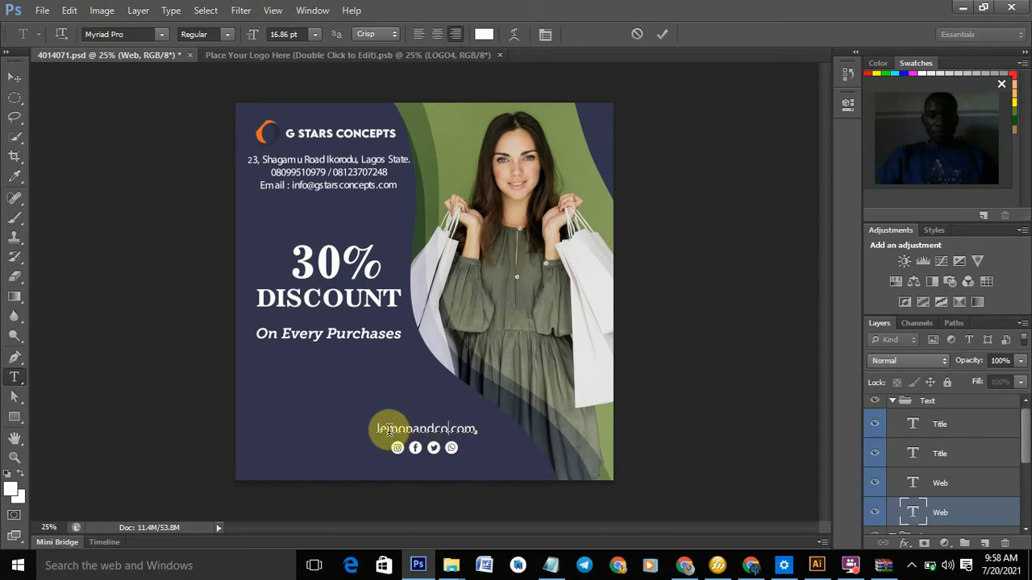
{"action": "left_click", "coordinate": [373, 428], "text": "shift"}
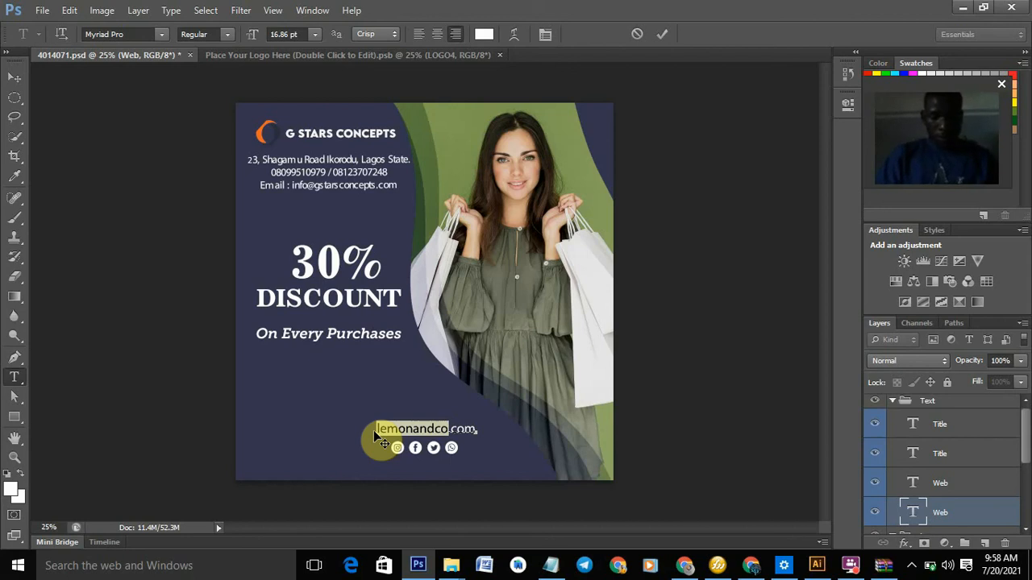
{"action": "key", "text": "Right"}
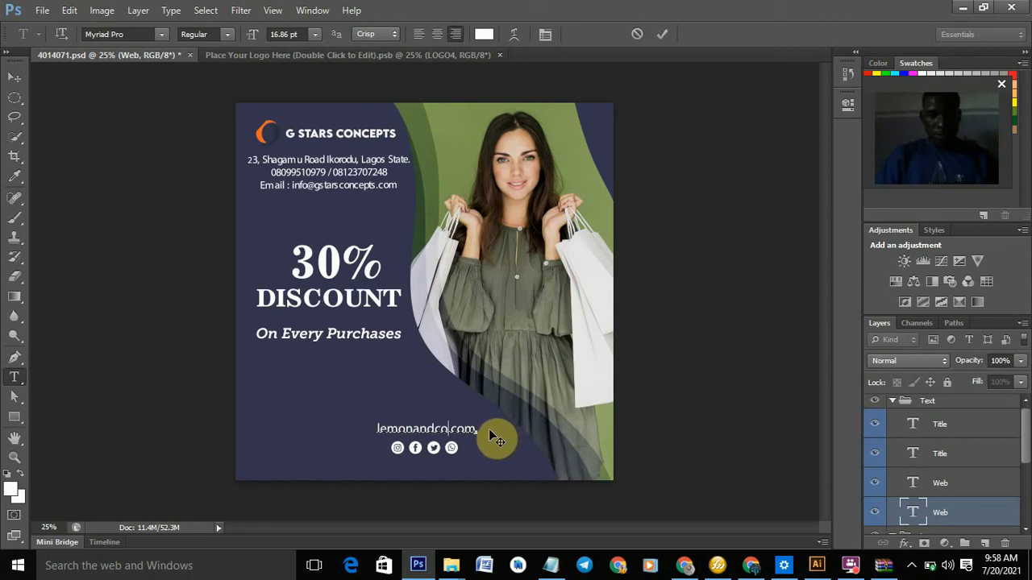
{"action": "type", "text": "gstarsconcepts"}
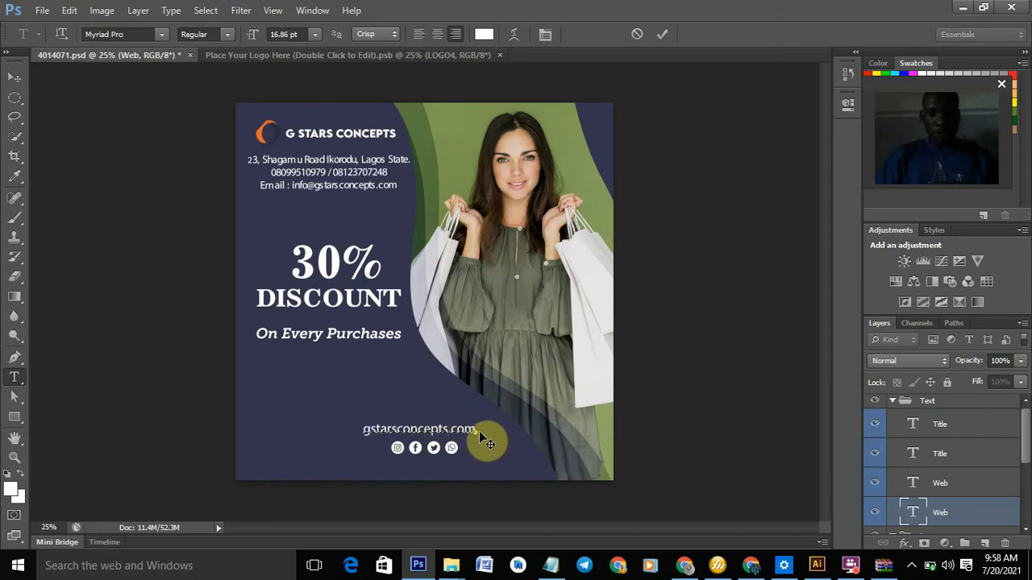
- Set the gstarsconcepts.com address in Myriad Pro Bold
{"action": "left_click_drag", "start_coordinate": [476, 429], "coordinate": [345, 426]}
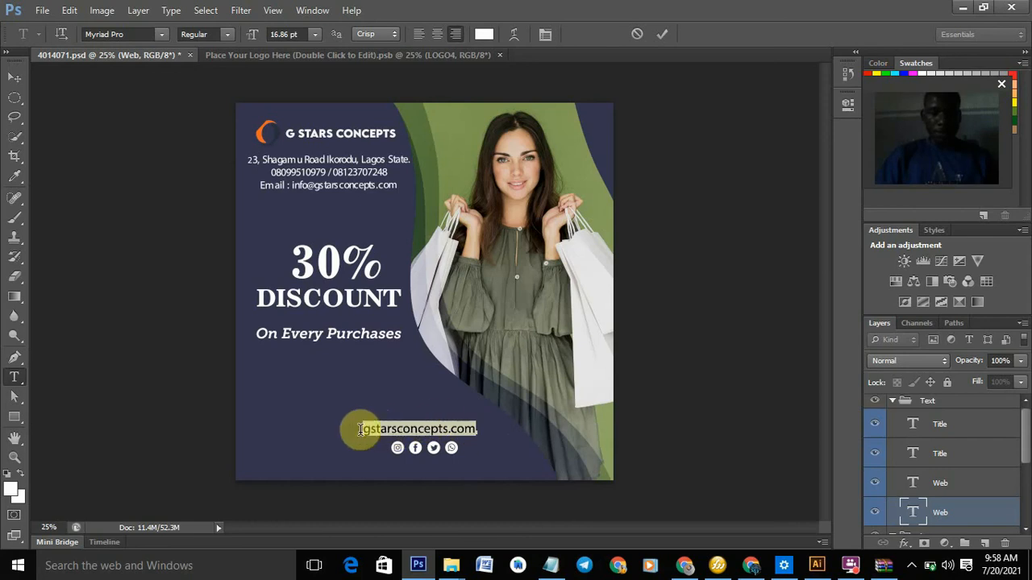
{"action": "left_click", "coordinate": [147, 34]}
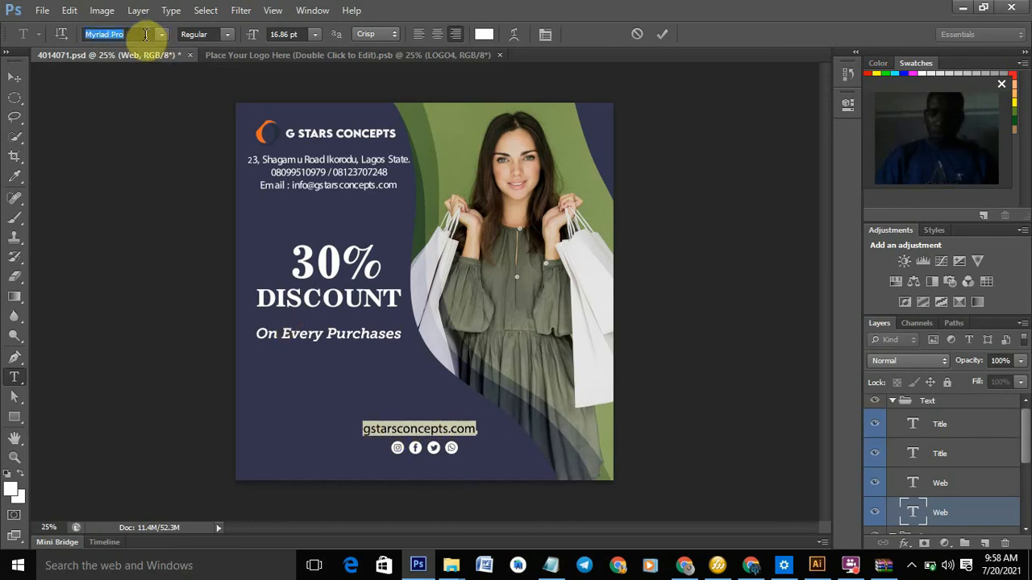
{"action": "left_click", "coordinate": [228, 35]}
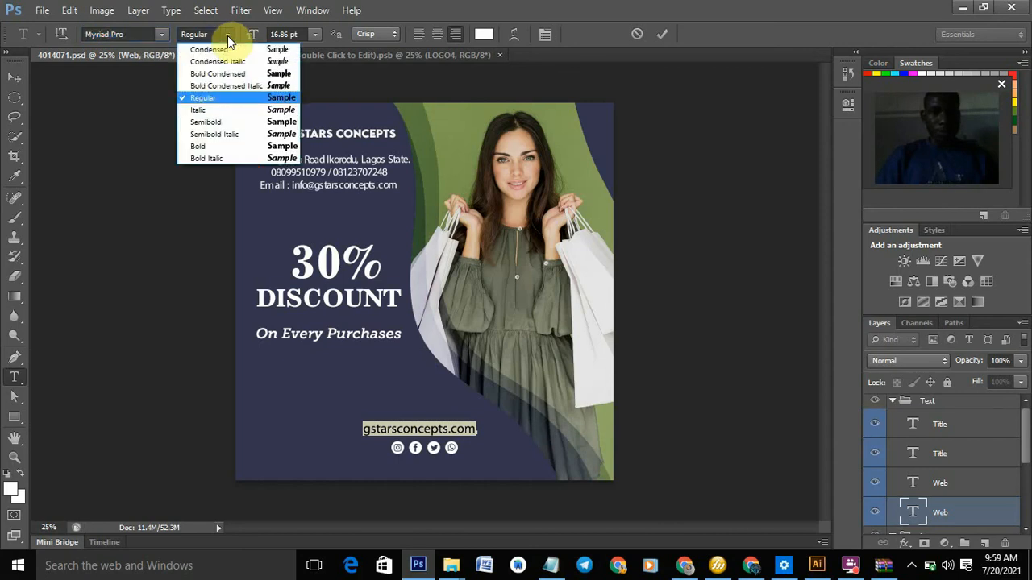
{"action": "left_click", "coordinate": [224, 148]}
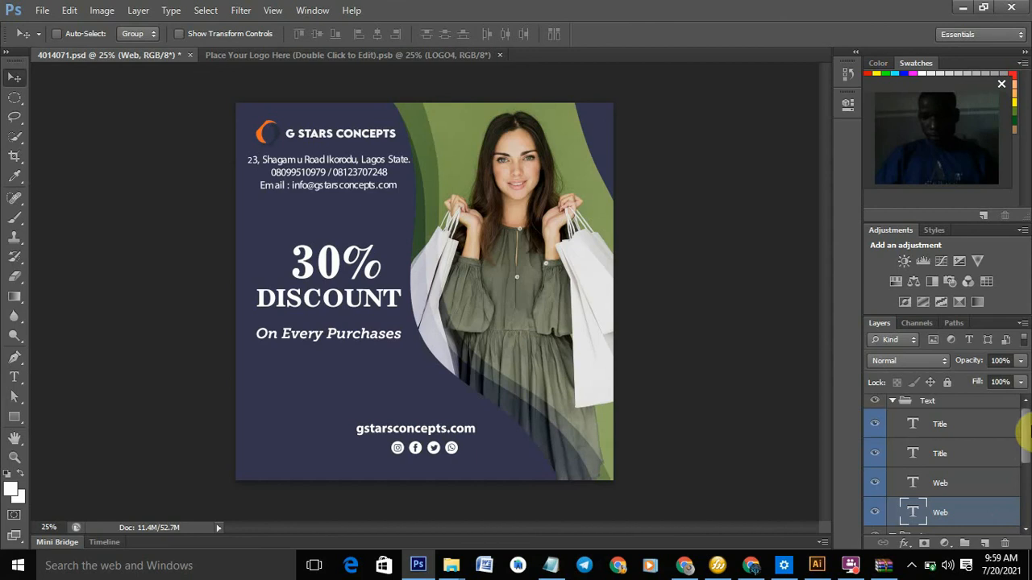
- Drag the gstarsconcepts.com line up directly beneath the contact block's email line
{"action": "left_click_drag", "start_coordinate": [1028, 451], "coordinate": [1028, 507]}
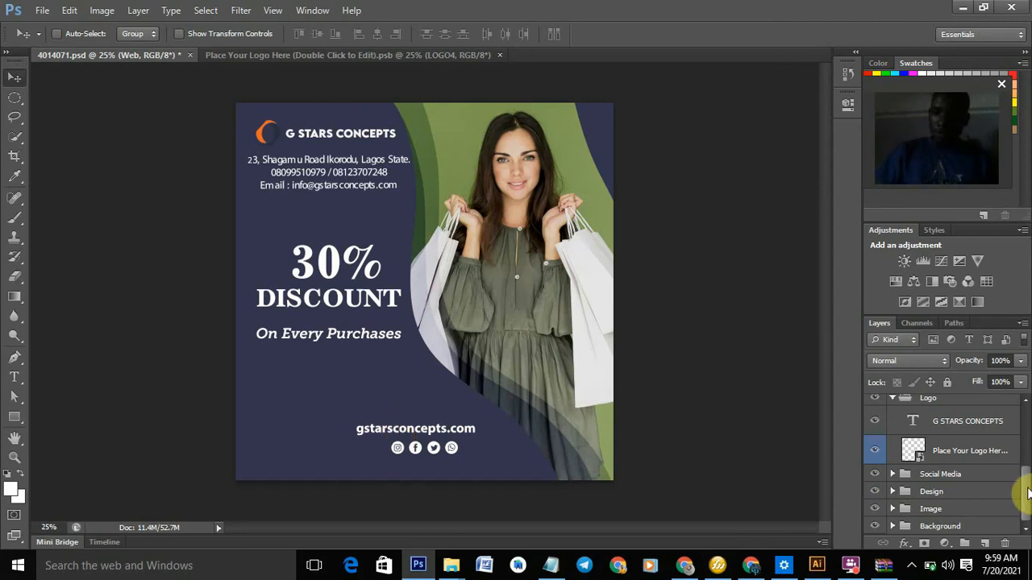
{"action": "scroll", "coordinate": [1028, 480], "scroll_direction": "up", "scroll_amount": 2}
{"action": "scroll", "coordinate": [1028, 480], "scroll_direction": "up", "scroll_amount": 2}
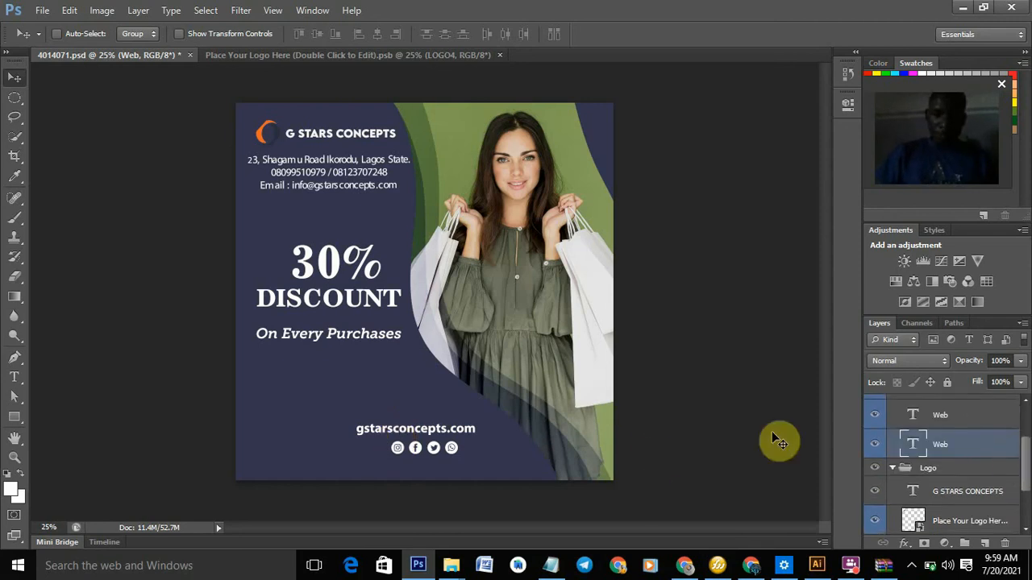
{"action": "left_click_drag", "start_coordinate": [402, 435], "coordinate": [321, 208]}
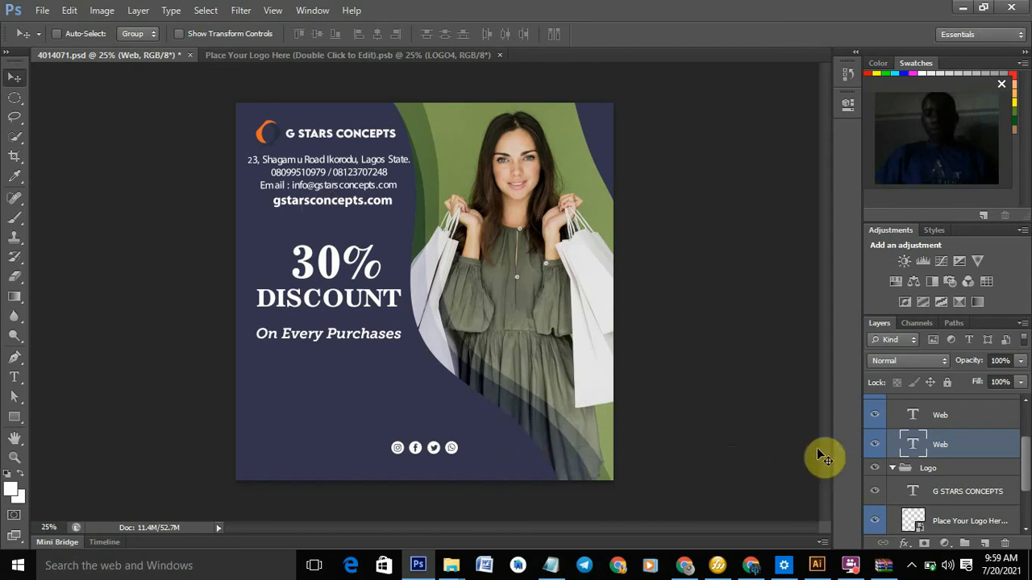
{"action": "left_click_drag", "start_coordinate": [1025, 465], "coordinate": [1028, 436]}
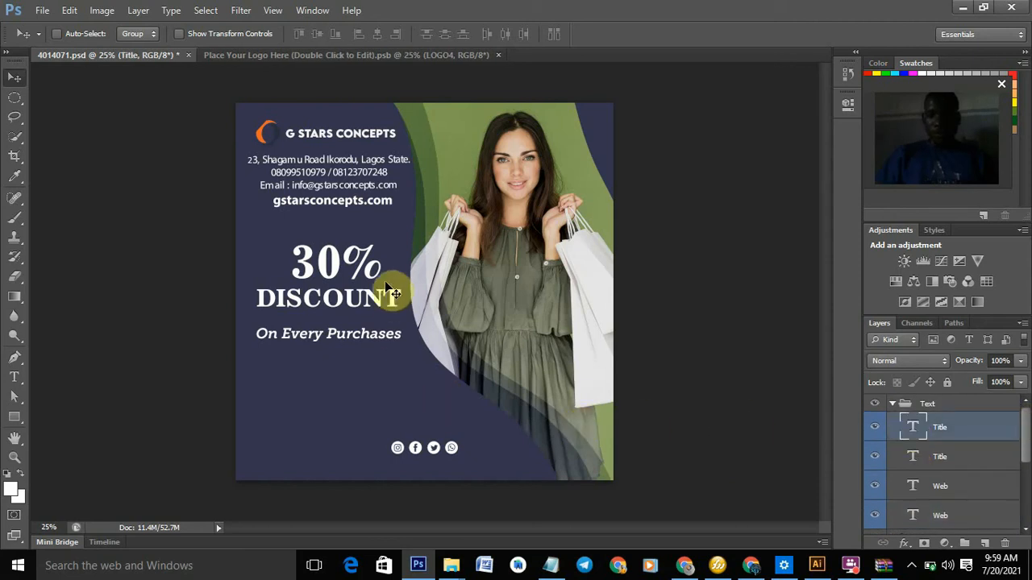
- Nudge the contact block up, lower the 30% DISCOUNT headline, and move On Every Purchases further down
{"action": "left_click_drag", "start_coordinate": [349, 267], "coordinate": [350, 271]}
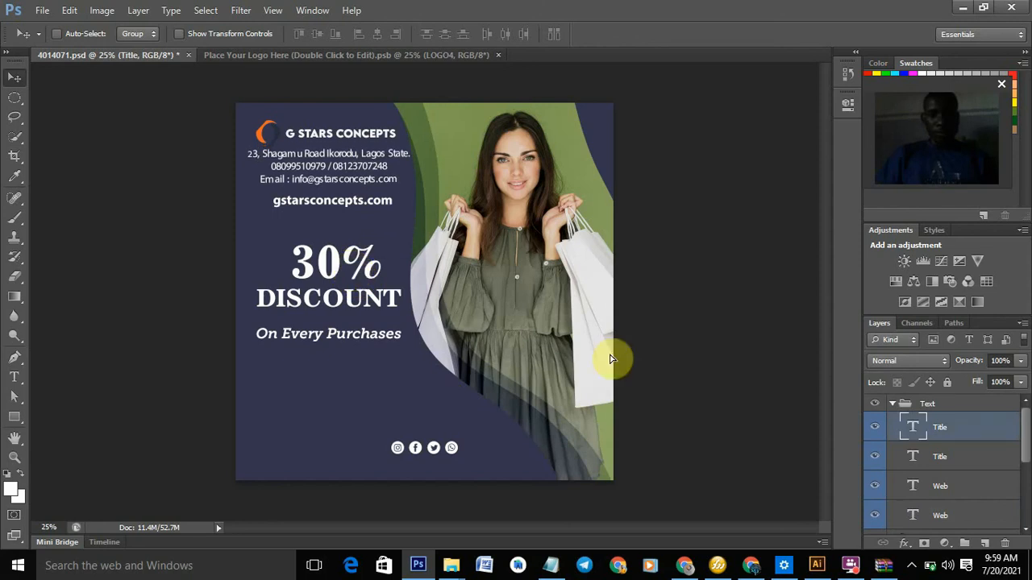
{"action": "left_click", "coordinate": [958, 457]}
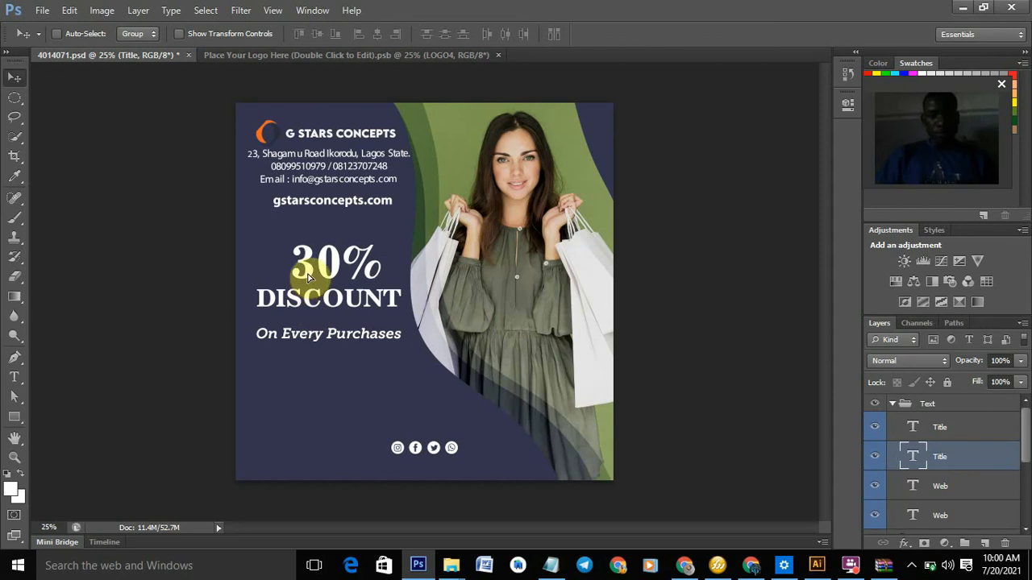
{"action": "left_click_drag", "start_coordinate": [306, 287], "coordinate": [306, 297]}
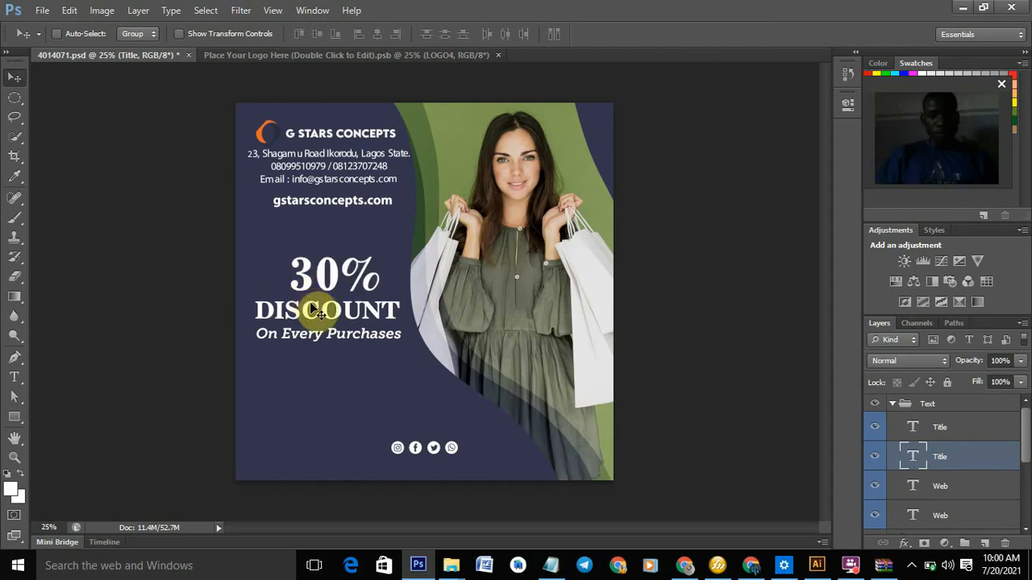
{"action": "left_click", "coordinate": [969, 493]}
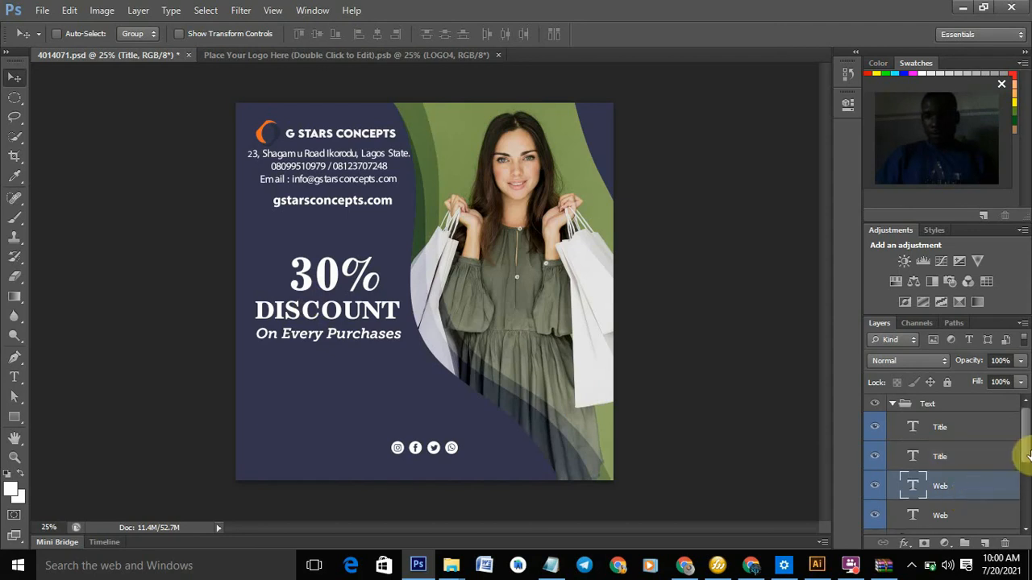
{"action": "left_click_drag", "start_coordinate": [1028, 453], "coordinate": [1025, 520]}
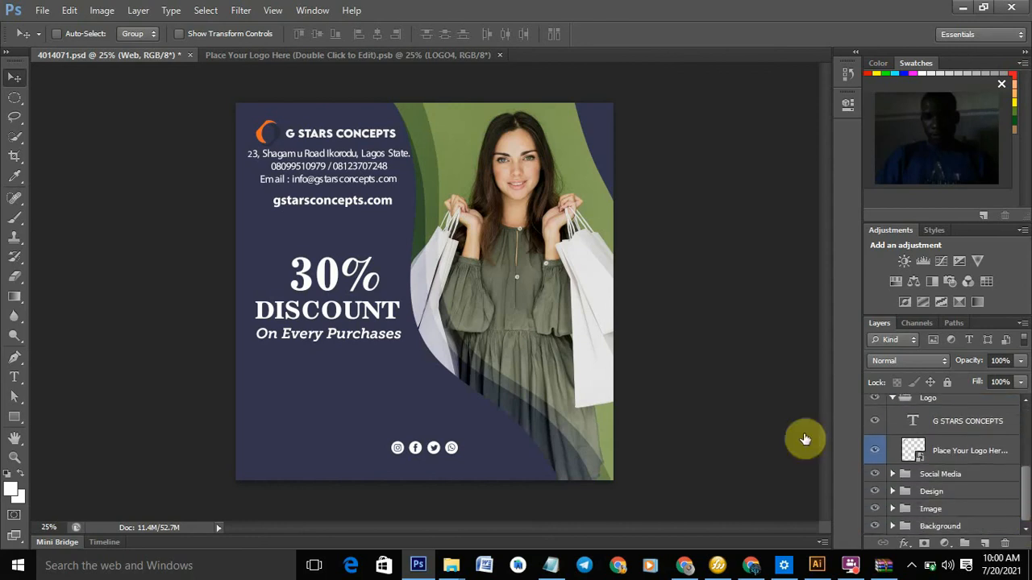
{"action": "left_click_drag", "start_coordinate": [321, 332], "coordinate": [327, 352]}
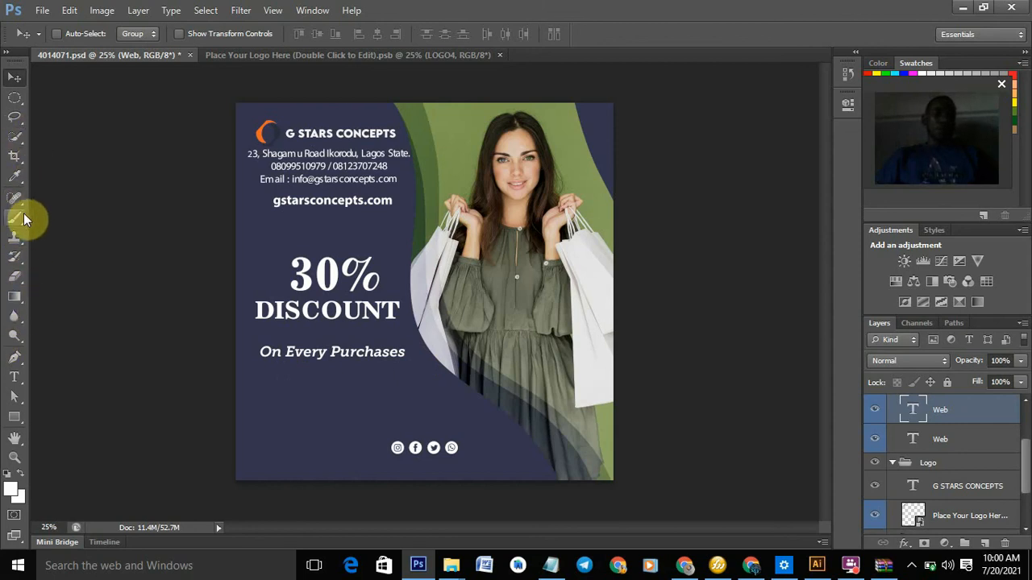
{"action": "left_click", "coordinate": [18, 379]}
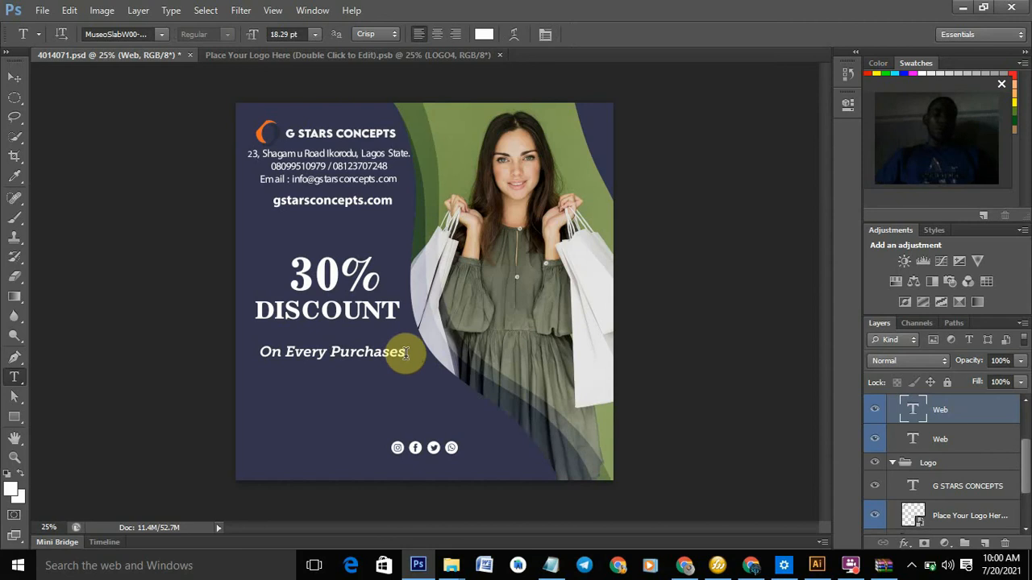
{"action": "left_click_drag", "start_coordinate": [404, 352], "coordinate": [251, 357]}
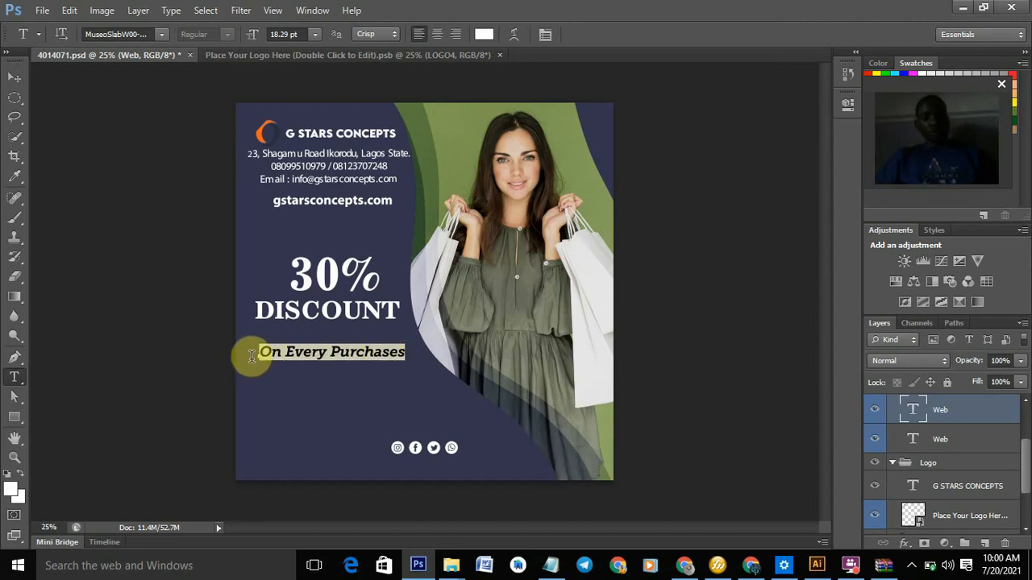
{"action": "left_click_drag", "start_coordinate": [251, 356], "coordinate": [251, 357]}
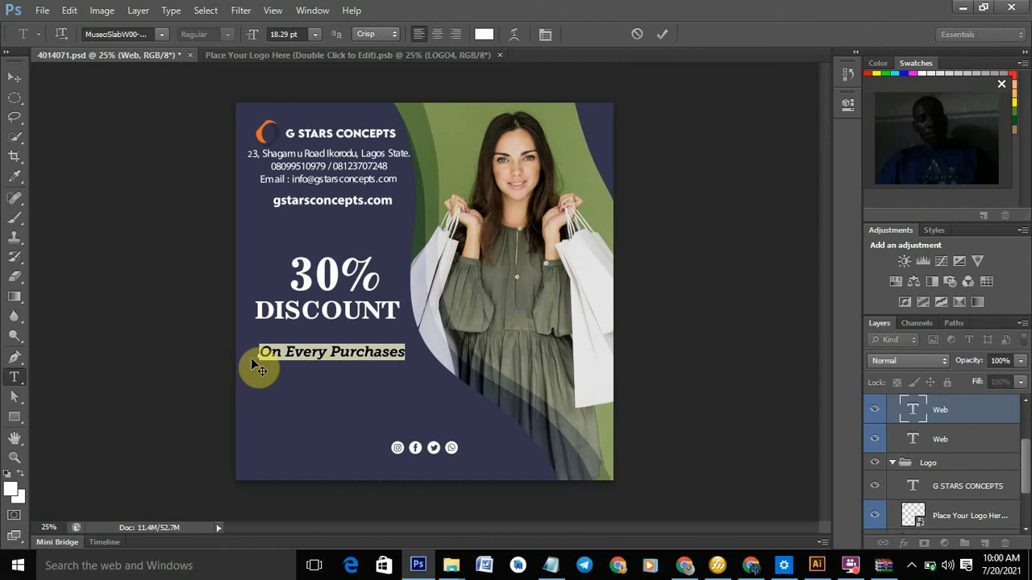
{"action": "left_click", "coordinate": [13, 77]}
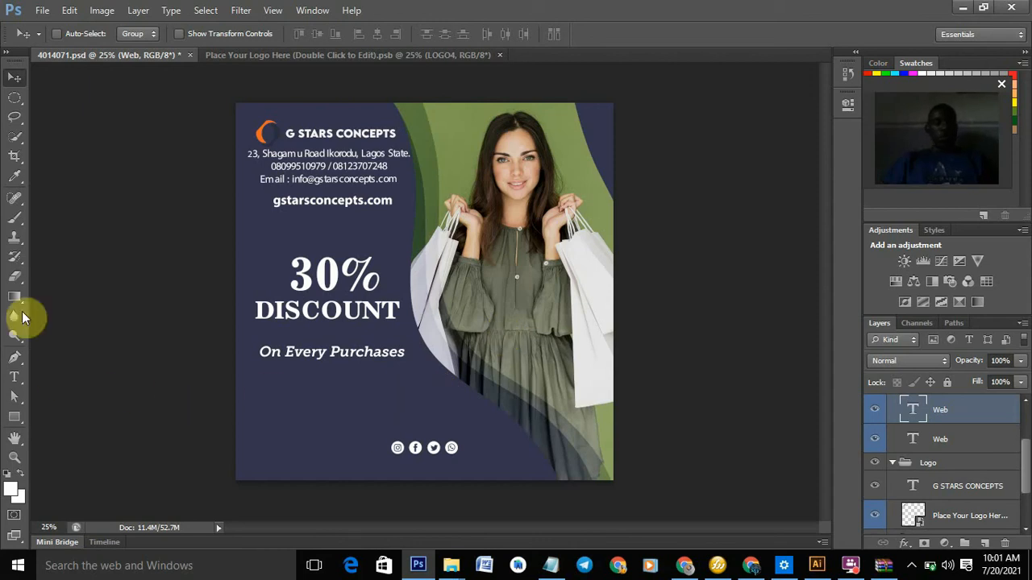
- Paste a new 'On Every Purchases' text line and place it at the flyer's lower left above the social icons
{"action": "left_click", "coordinate": [16, 379]}
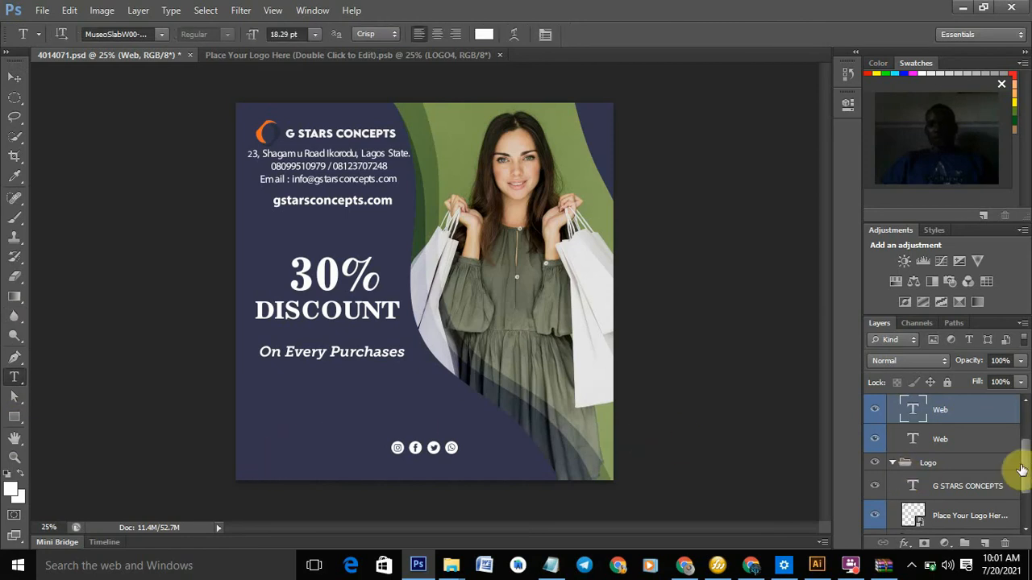
{"action": "scroll", "coordinate": [1012, 483], "scroll_direction": "down", "scroll_amount": 2}
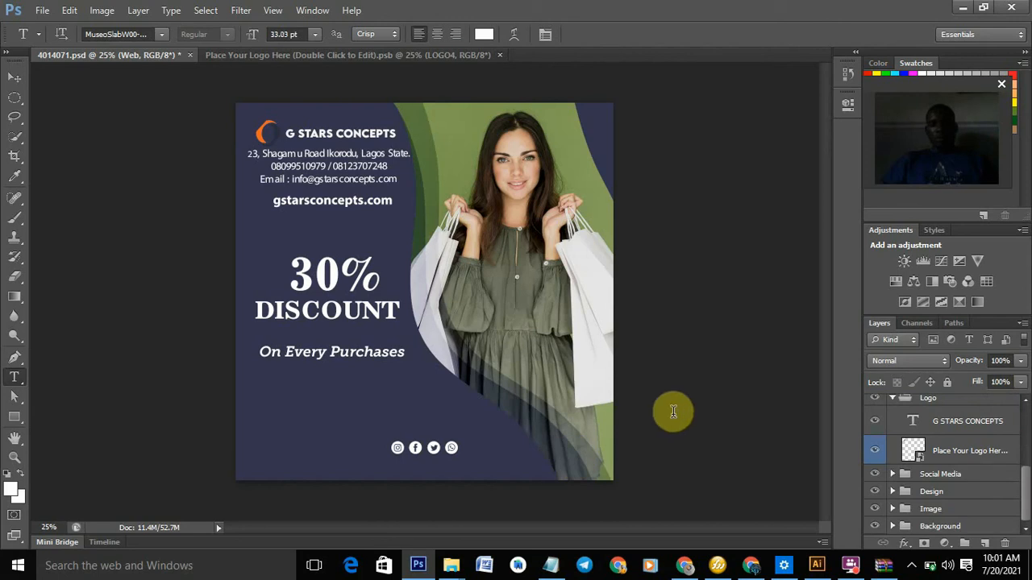
{"action": "left_click", "coordinate": [774, 475]}
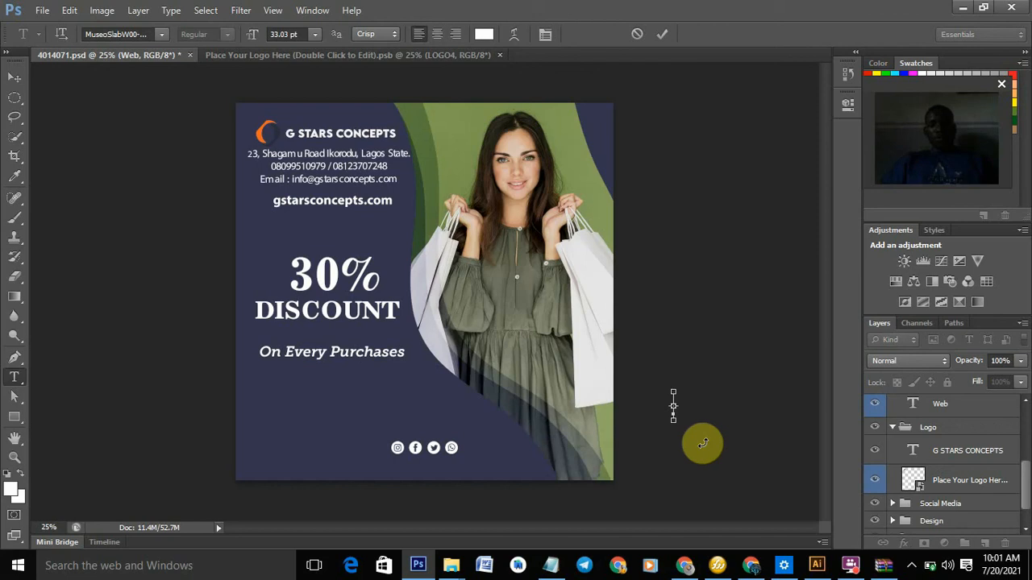
{"action": "key", "text": "ctrl+v"}
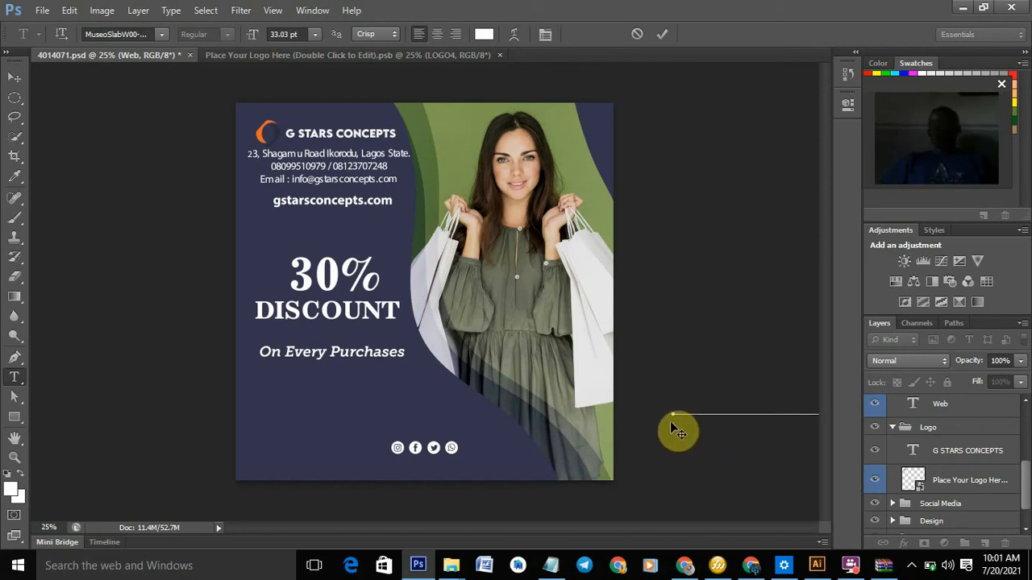
{"action": "left_click_drag", "start_coordinate": [670, 420], "coordinate": [243, 435]}
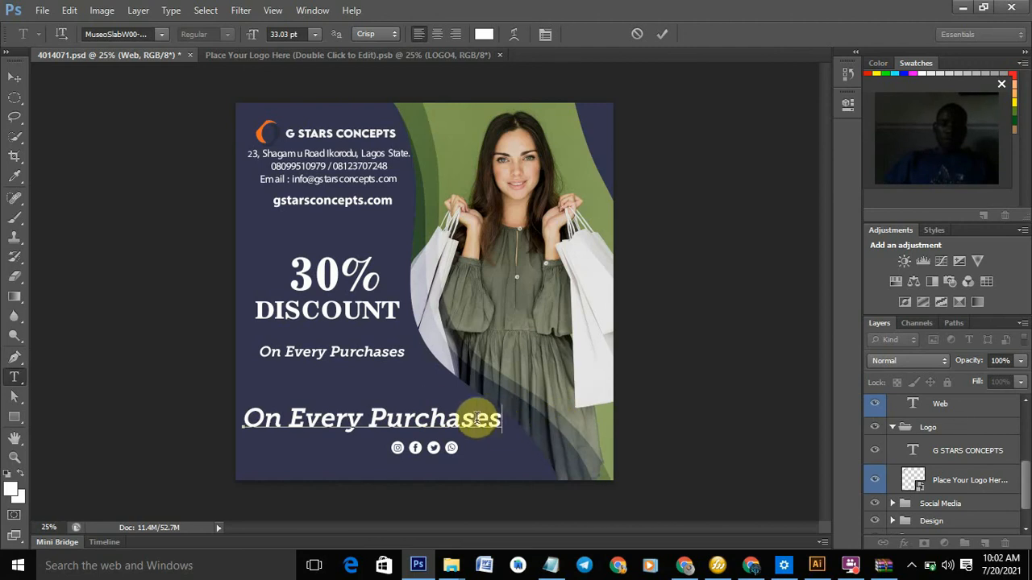
{"action": "left_click_drag", "start_coordinate": [476, 418], "coordinate": [248, 420]}
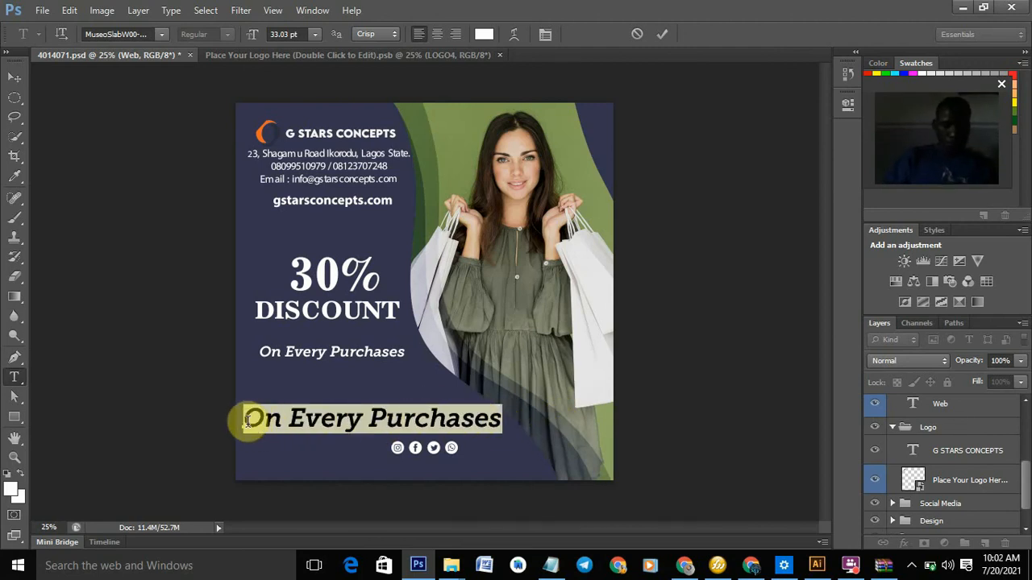
- Replace the lower flyer line with 'You are Welcome!!!' and commit it as a 33.03 pt text layer
{"action": "left_click", "coordinate": [247, 420]}
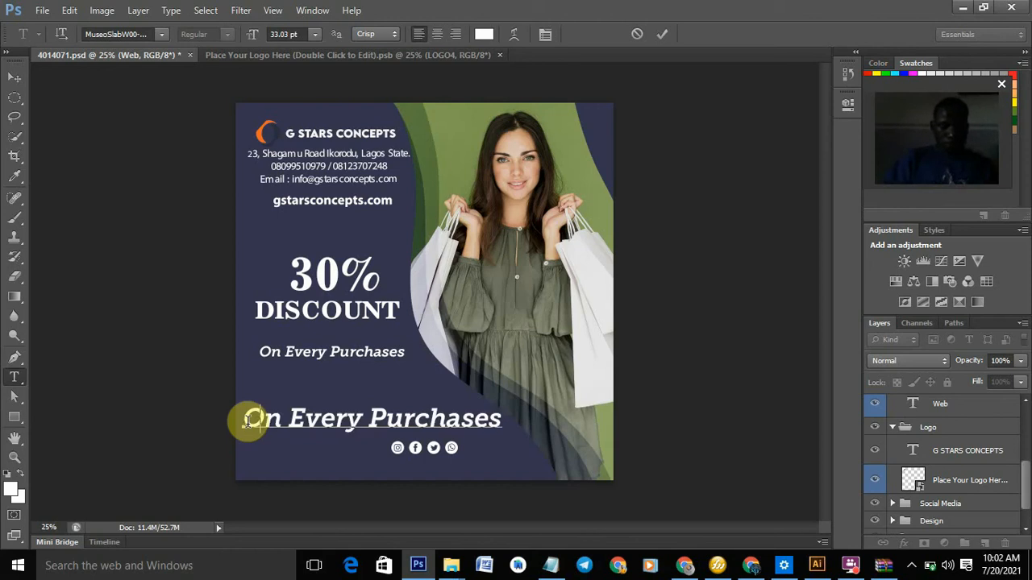
{"action": "type", "text": "You are "}
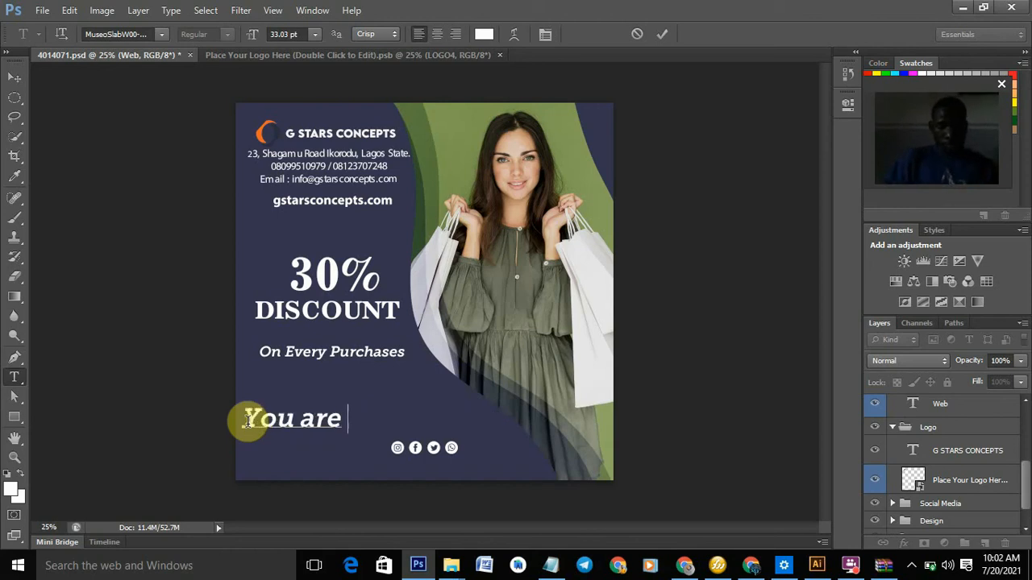
{"action": "type", "text": "WE"}
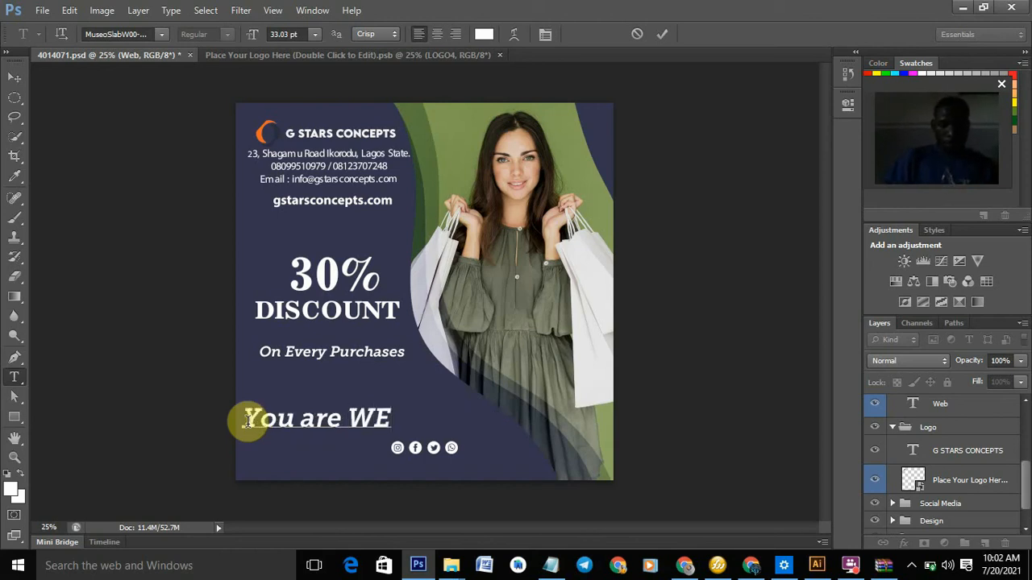
{"action": "key", "text": "BackSpace"}
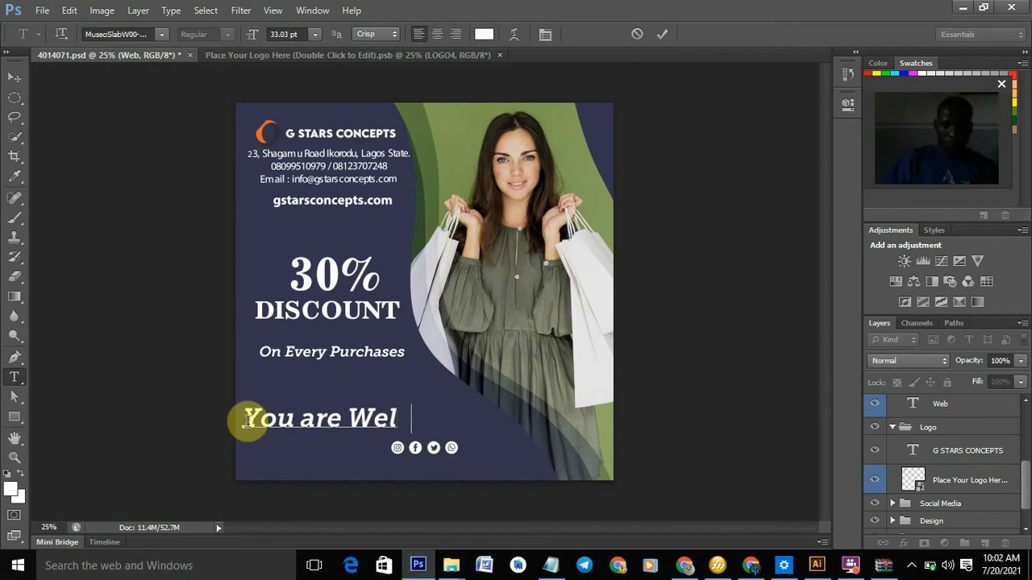
{"action": "type", "text": "elcome"}
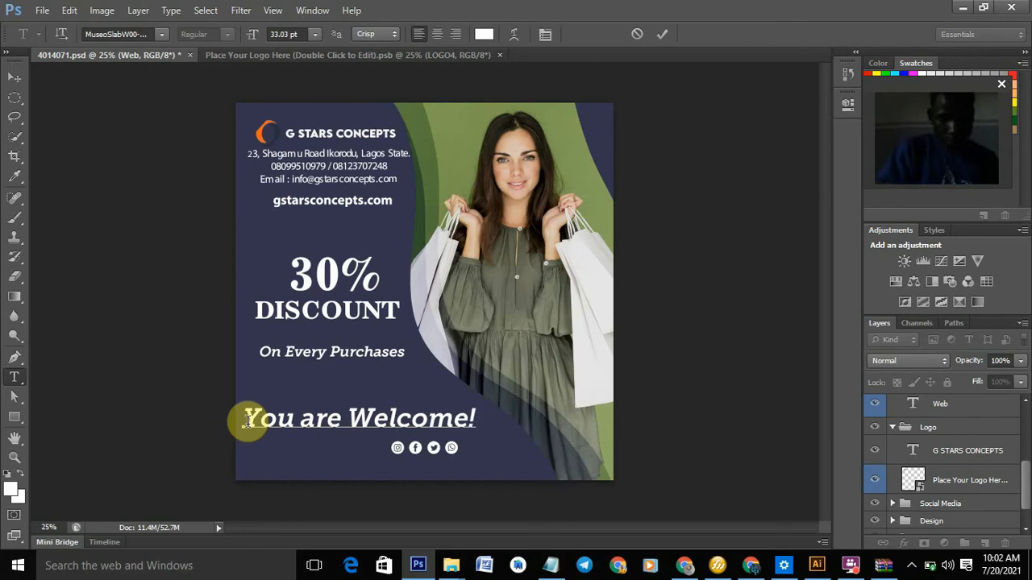
{"action": "type", "text": "!!!"}
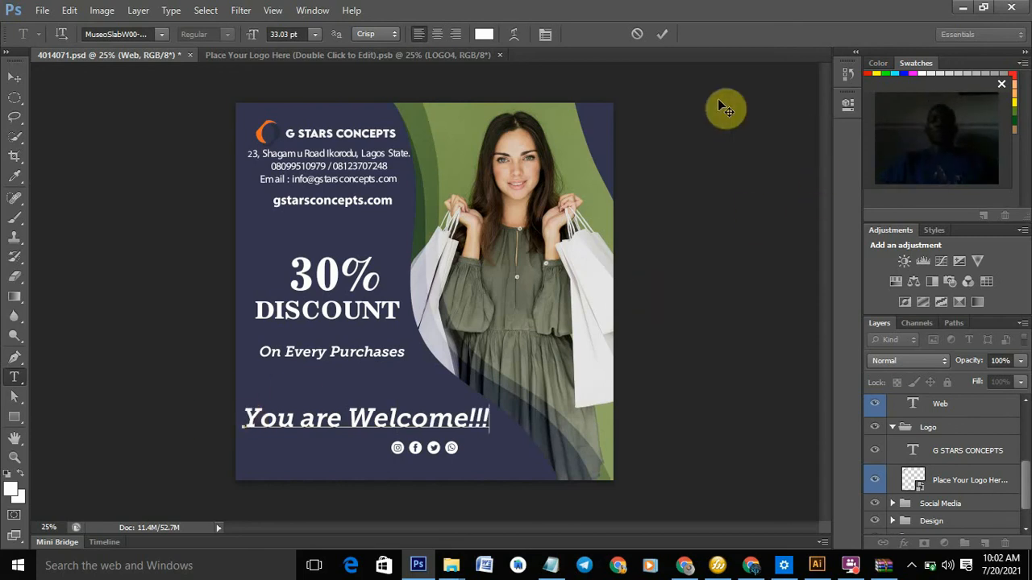
{"action": "left_click", "coordinate": [662, 35]}
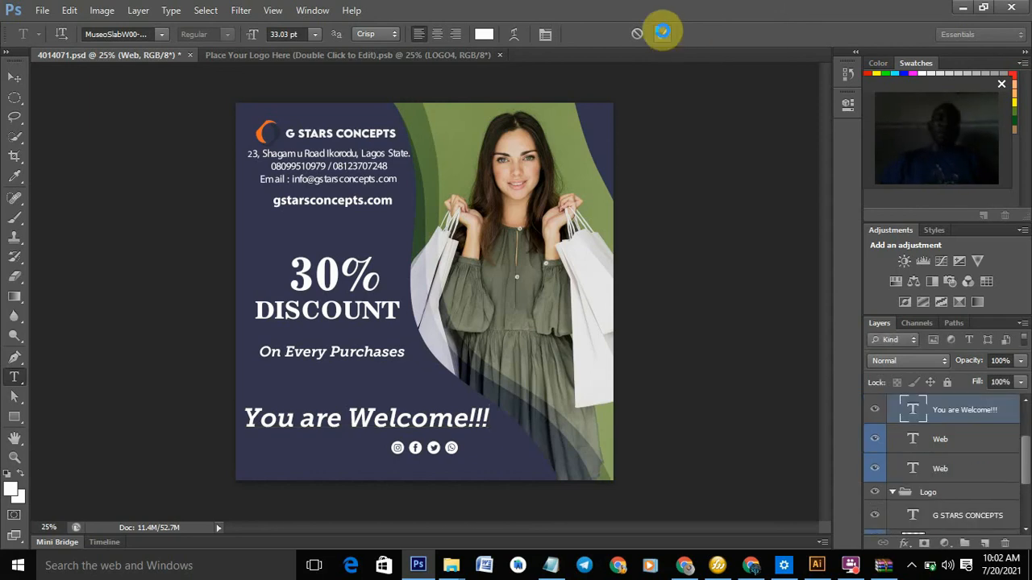